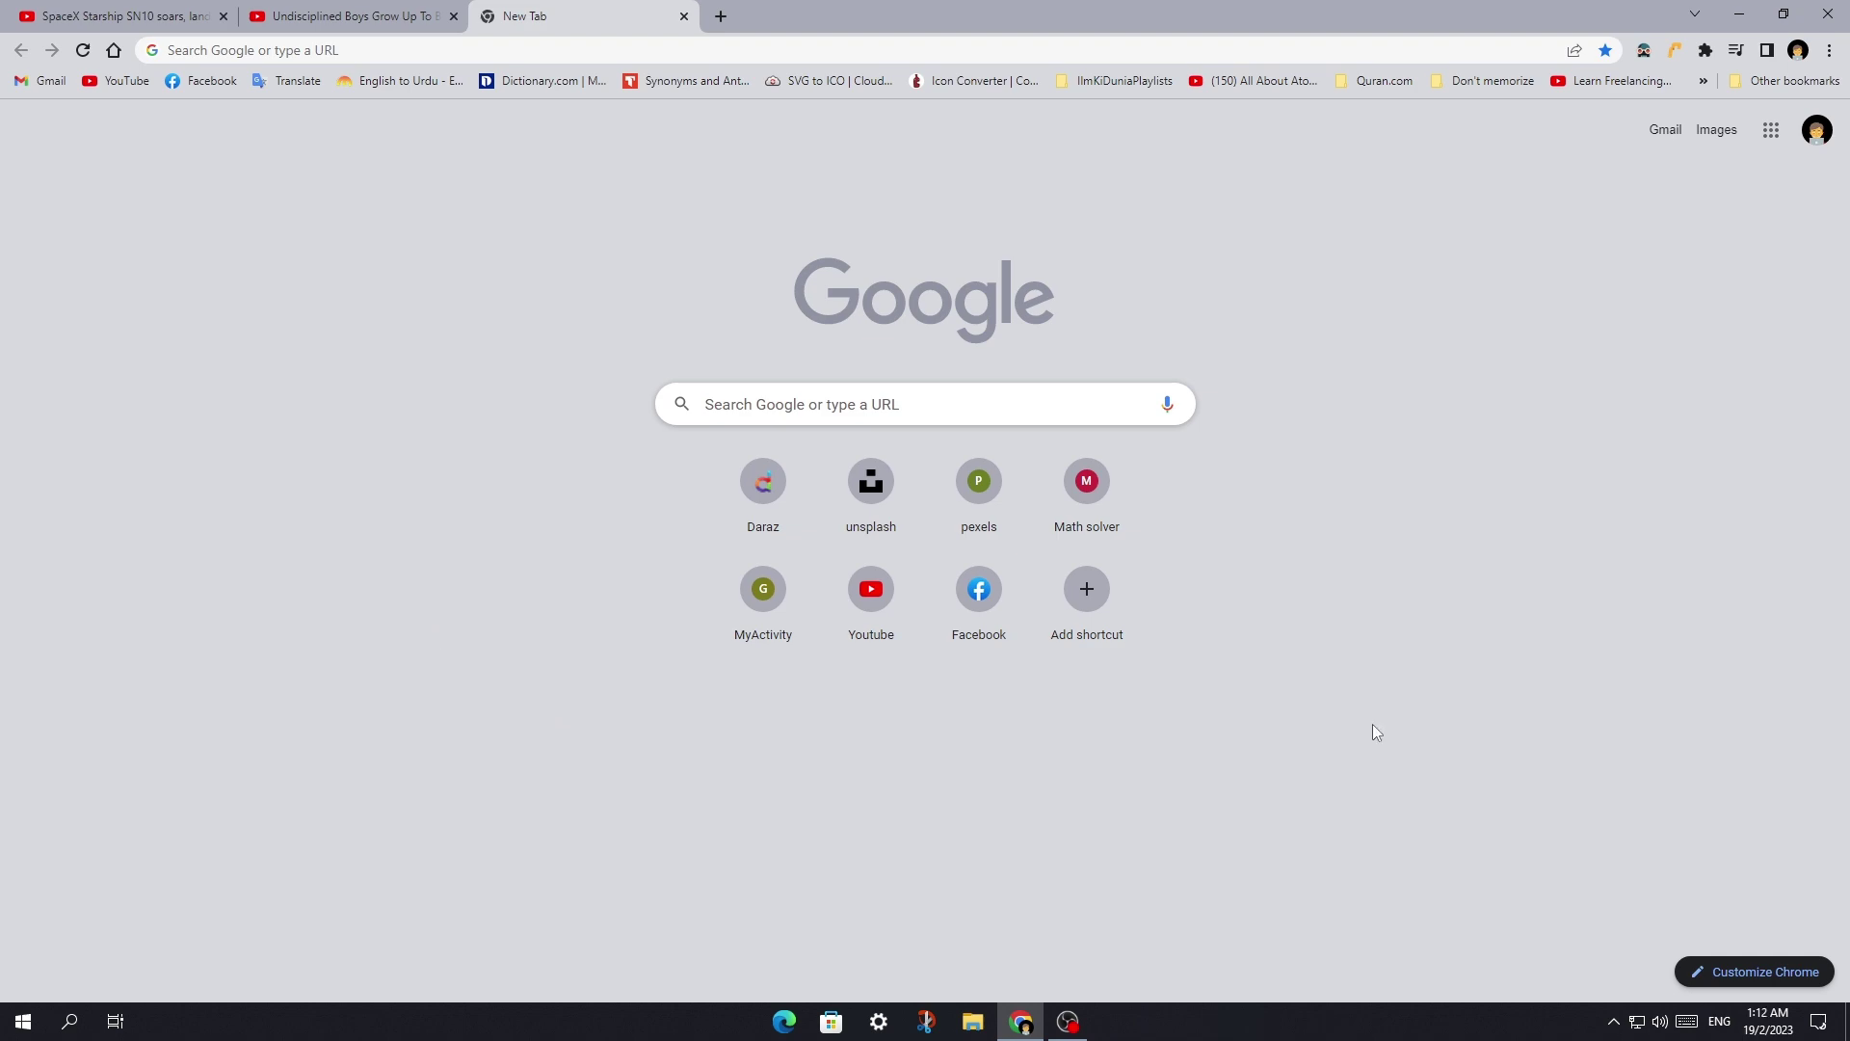
- Search Google for 'addoncrop' and open the Addoncrop homepage
click(277, 49)
text(a)
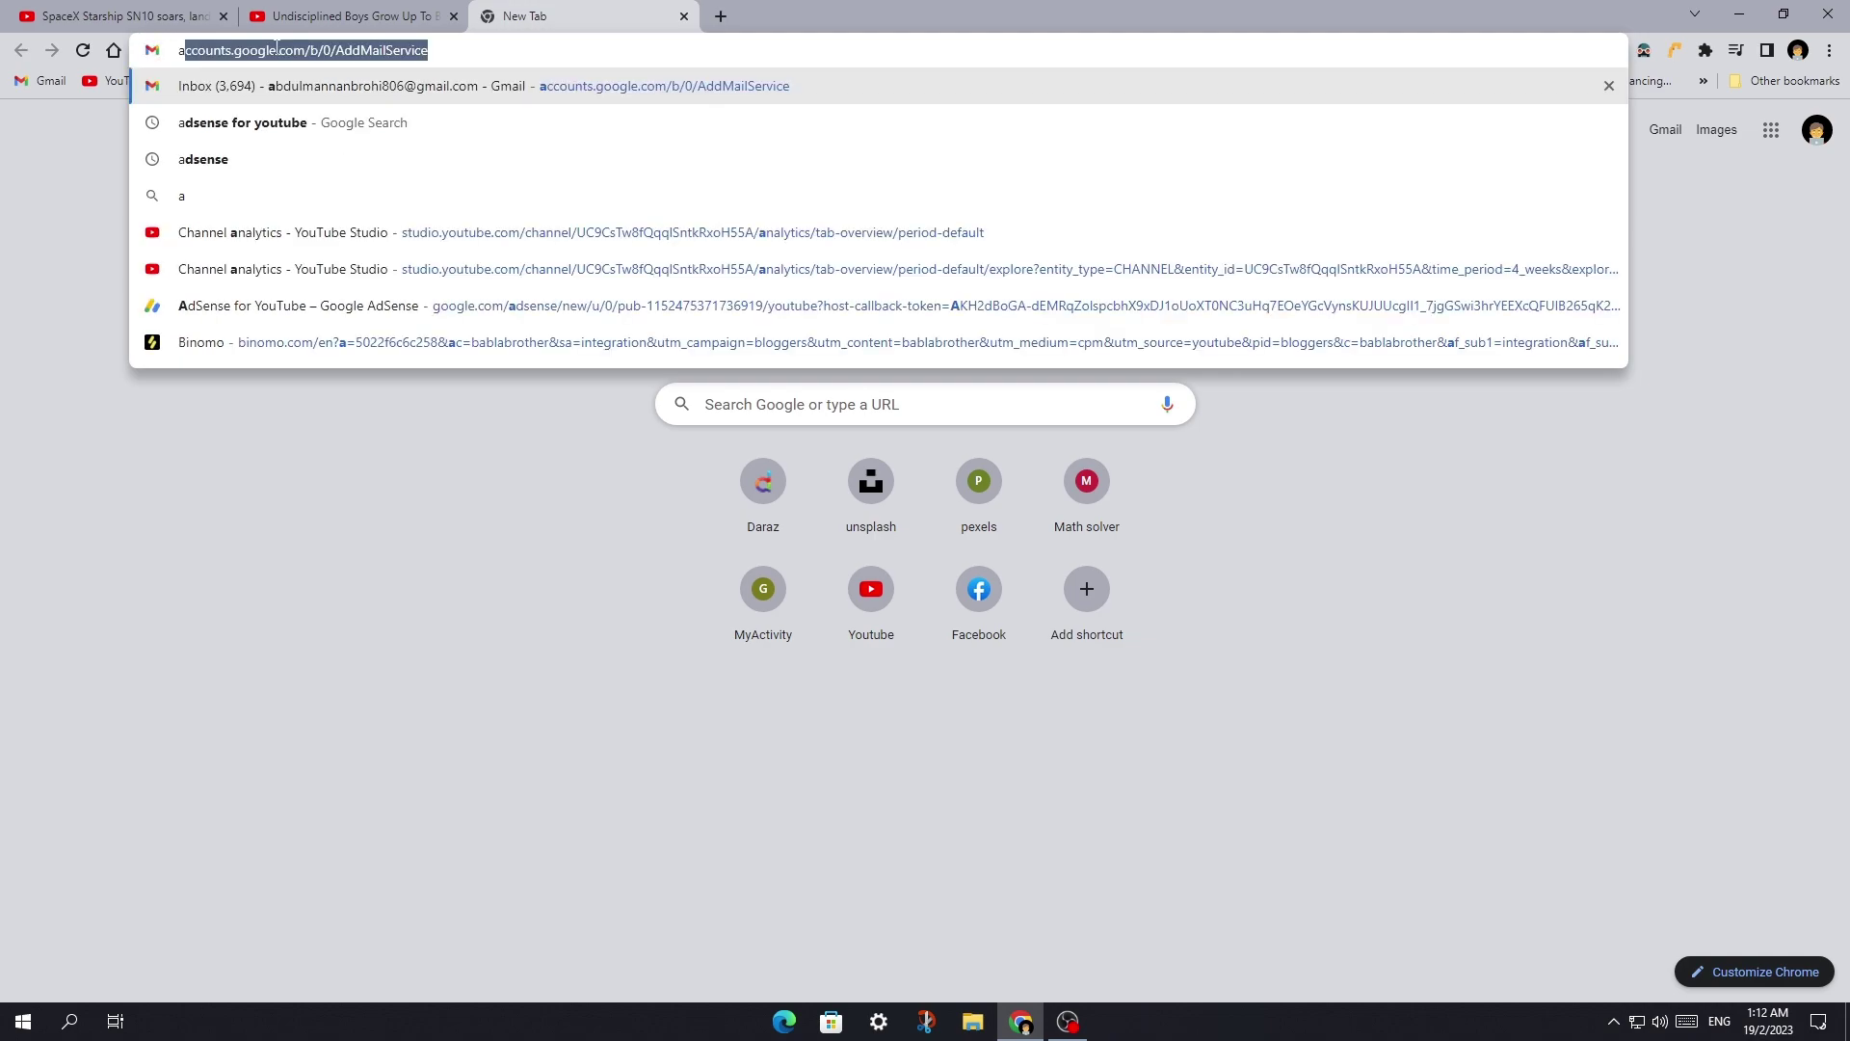
text(ddi)
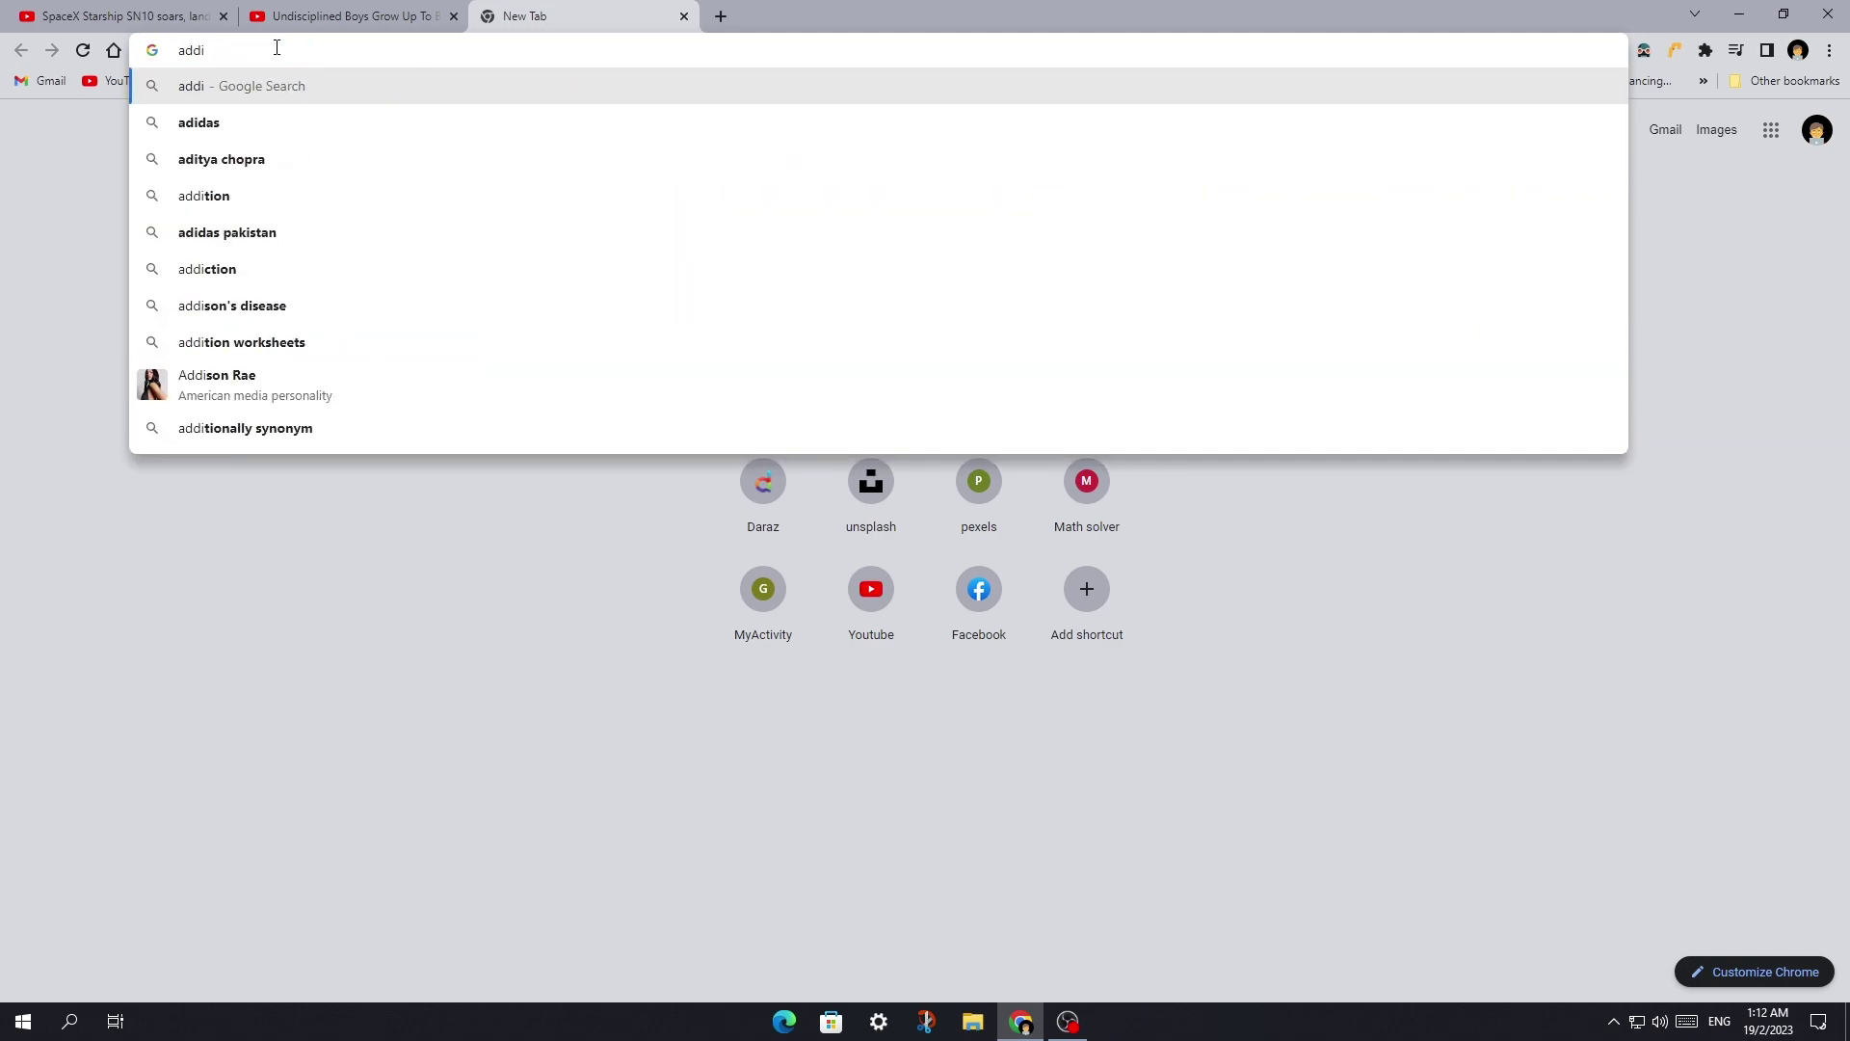
text(ncri)
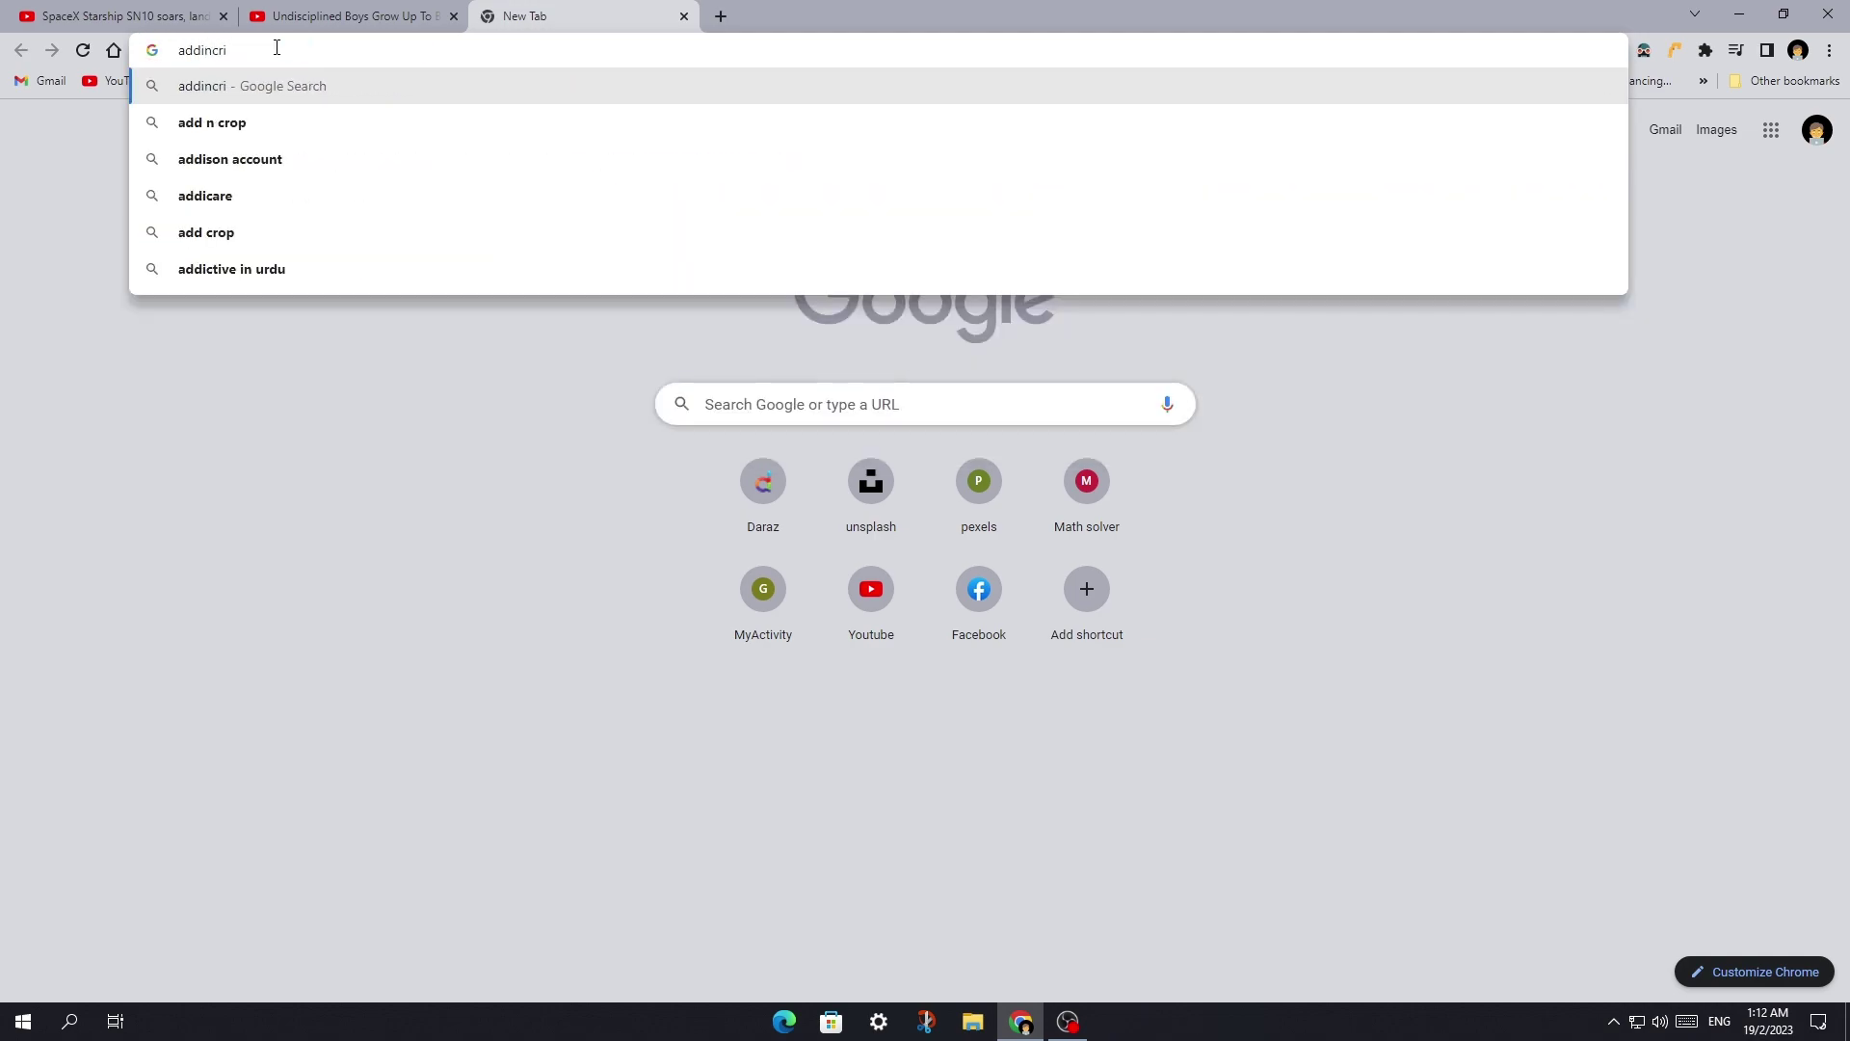
key(BackSpace)
text(op)
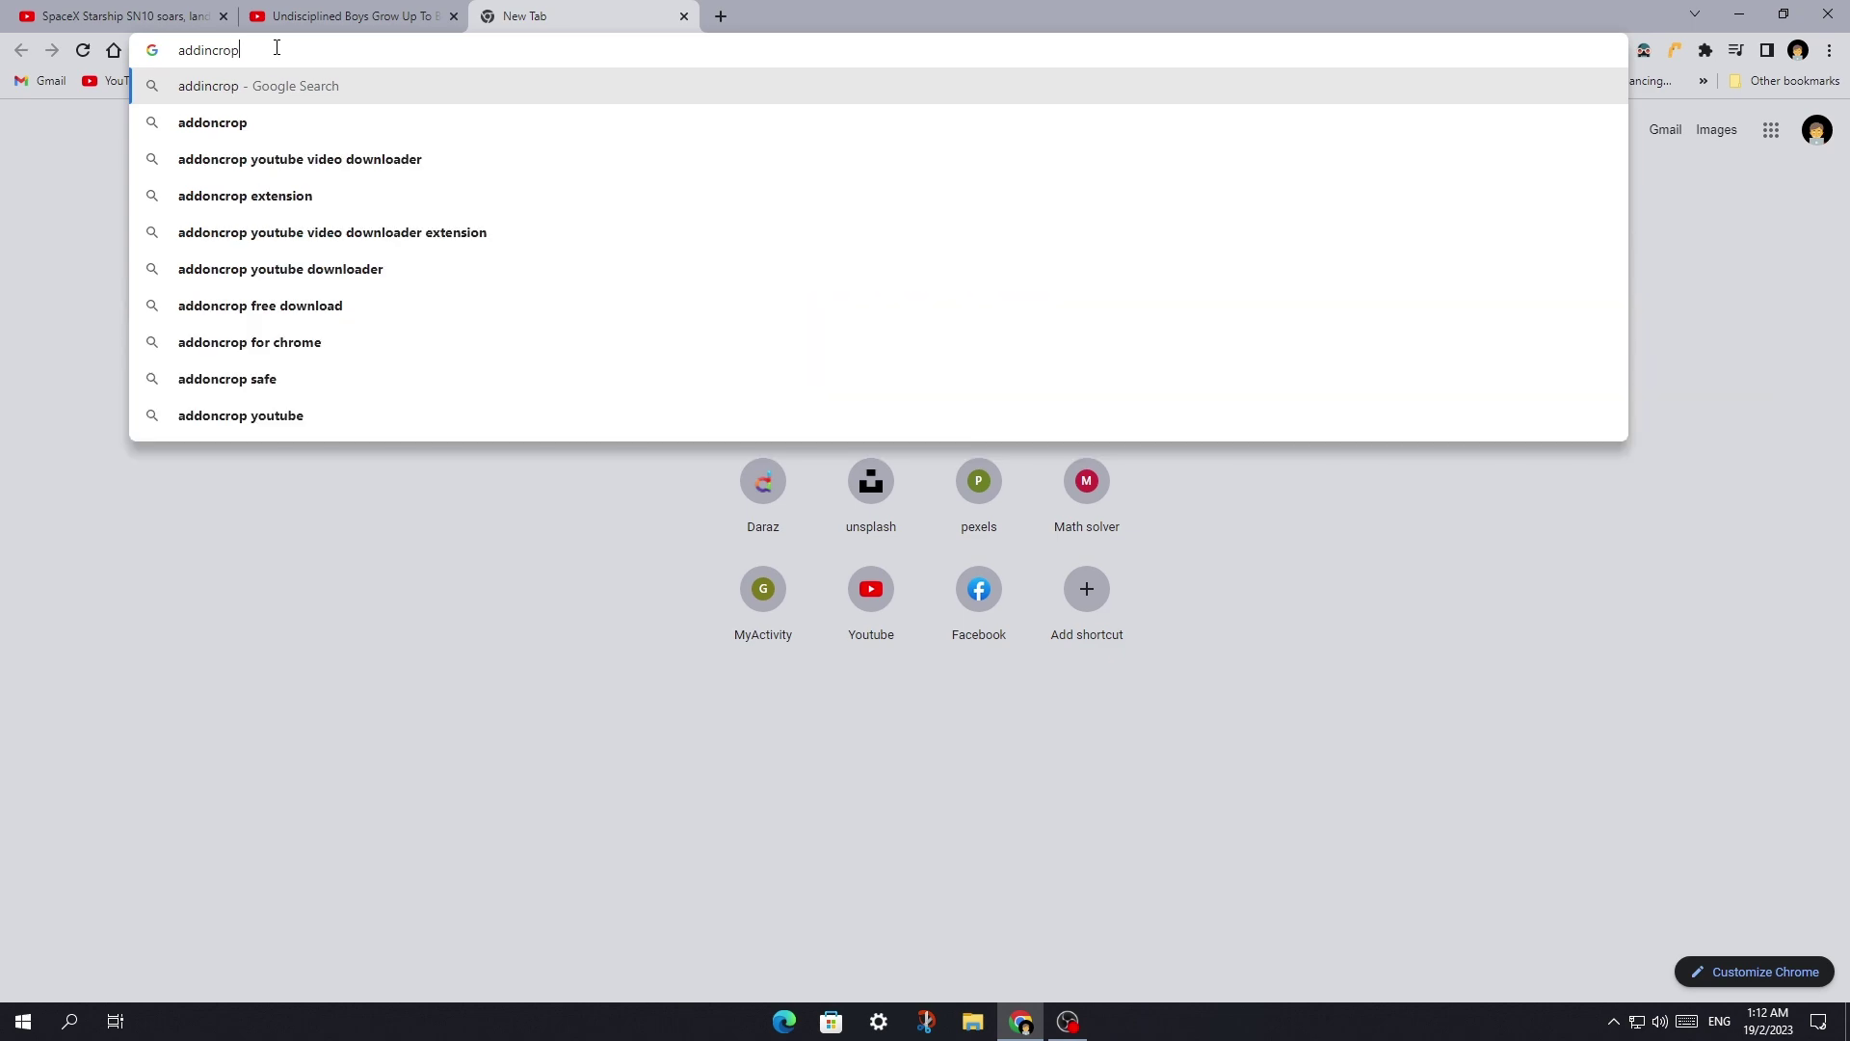
key(Return)
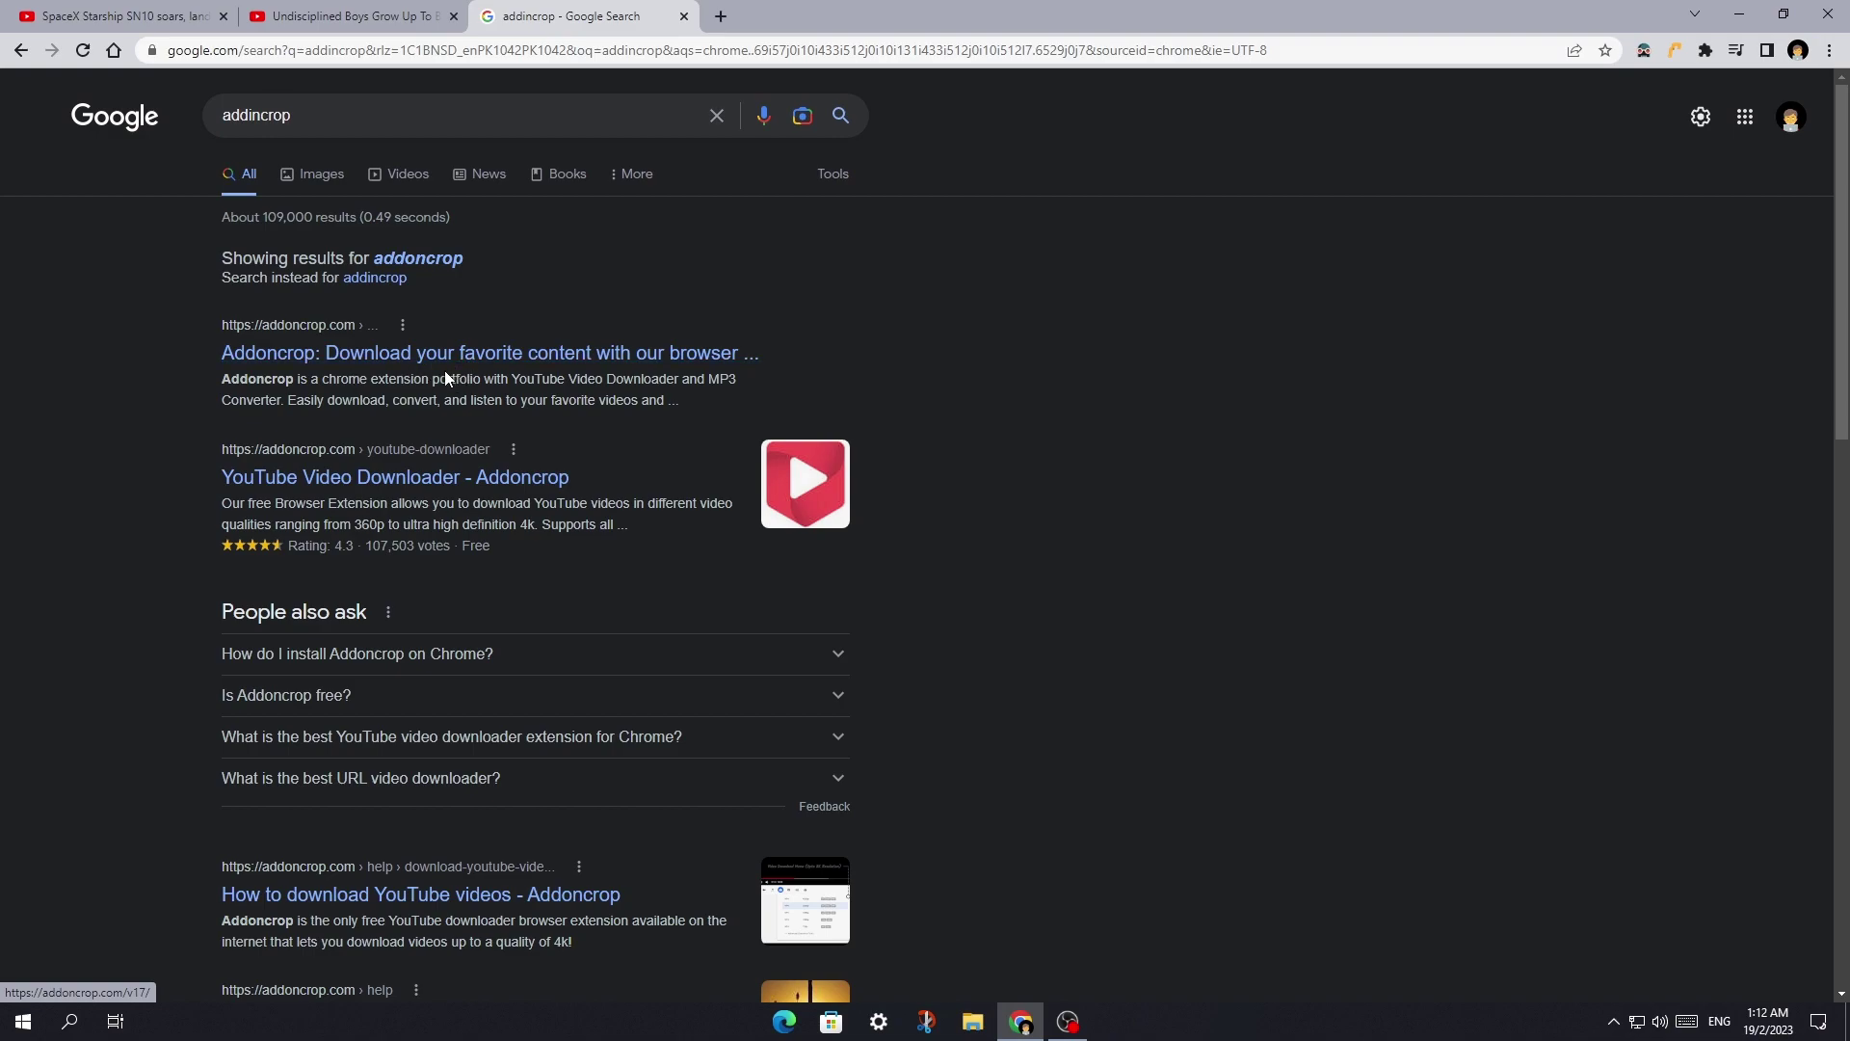
click(369, 371)
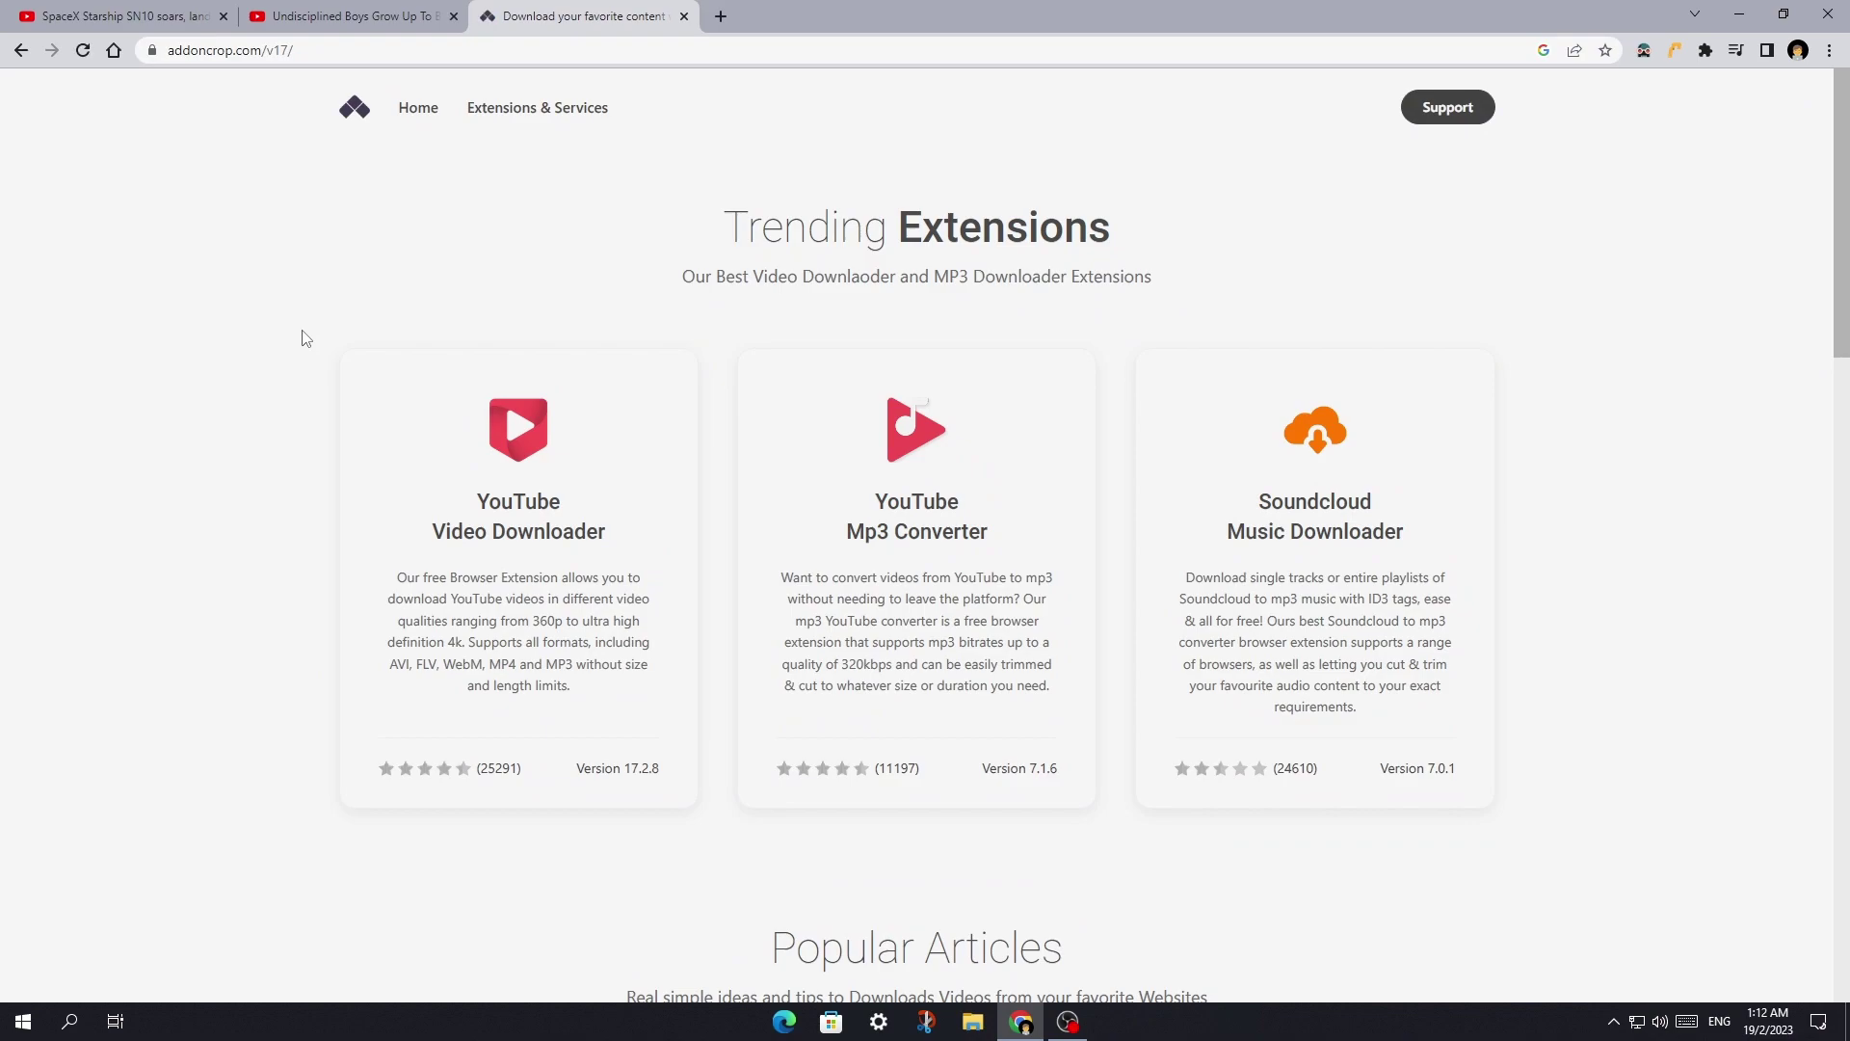
- Dismiss the dark mode extension panel and open Addoncrop's YouTube Video Downloader page
click(1644, 50)
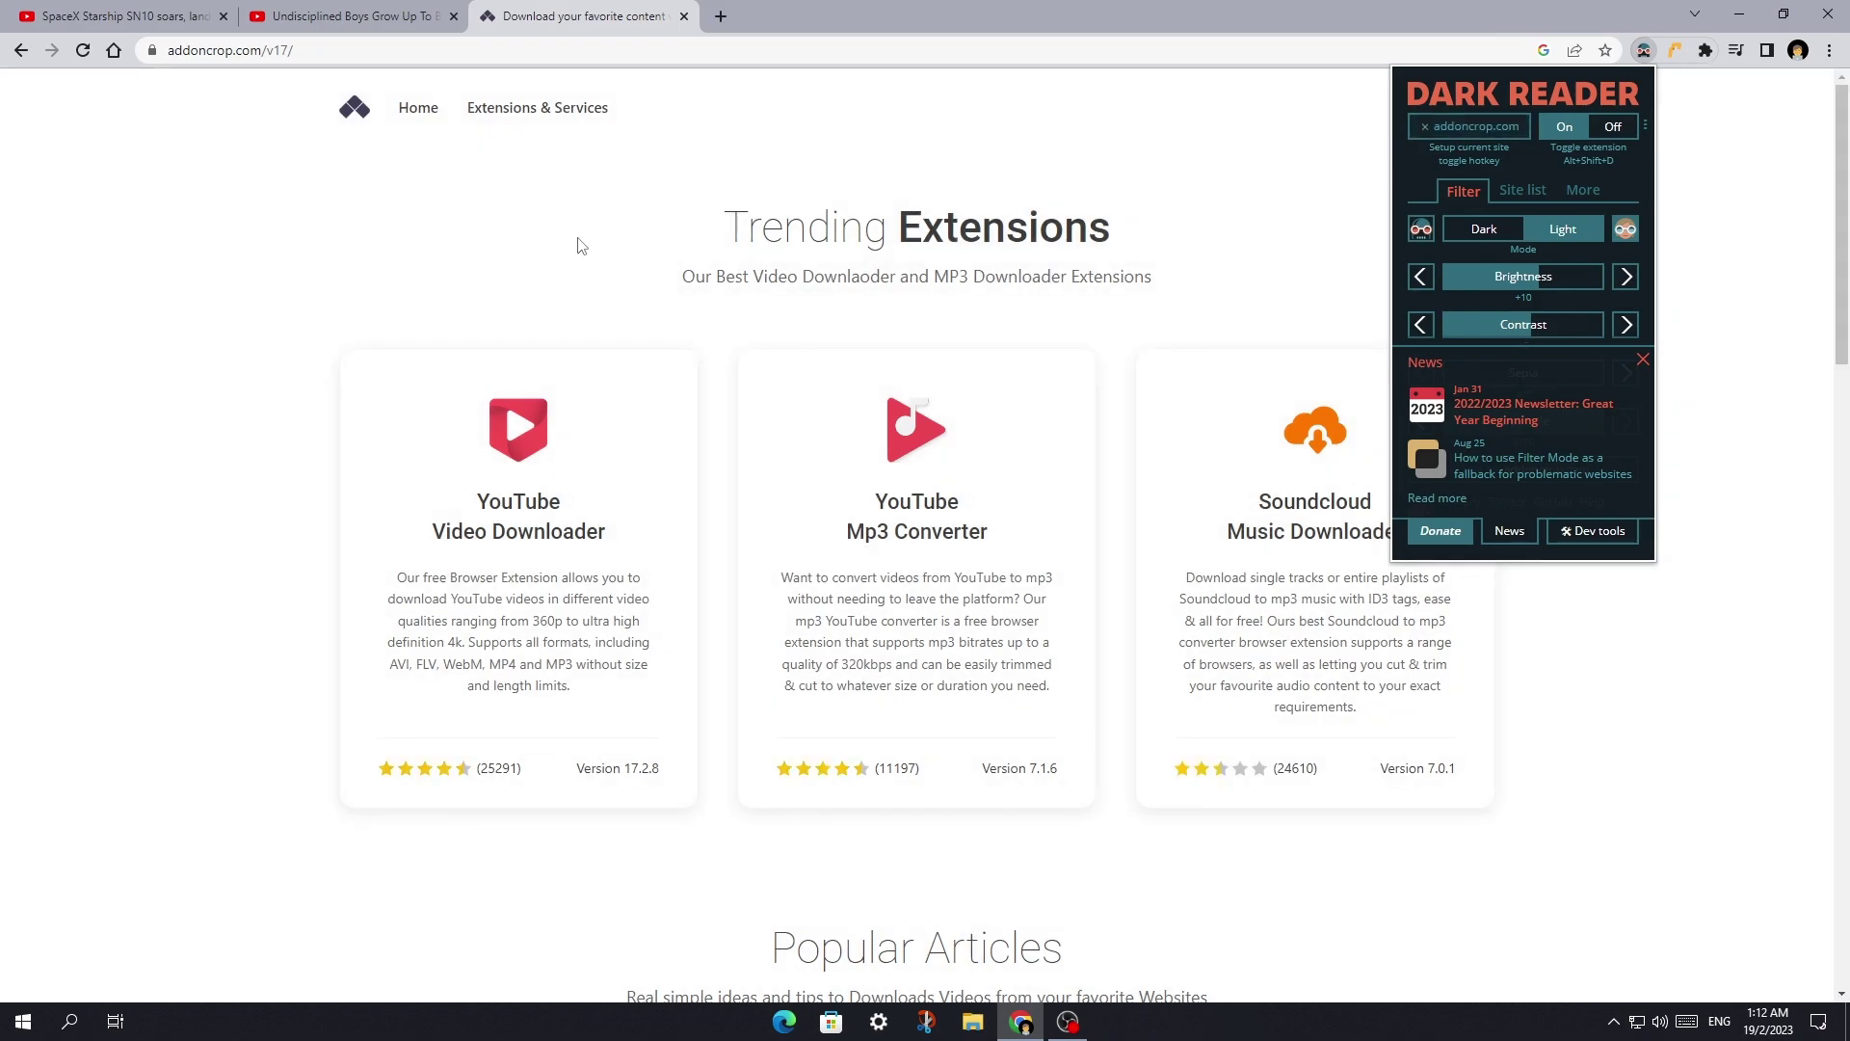
click(440, 267)
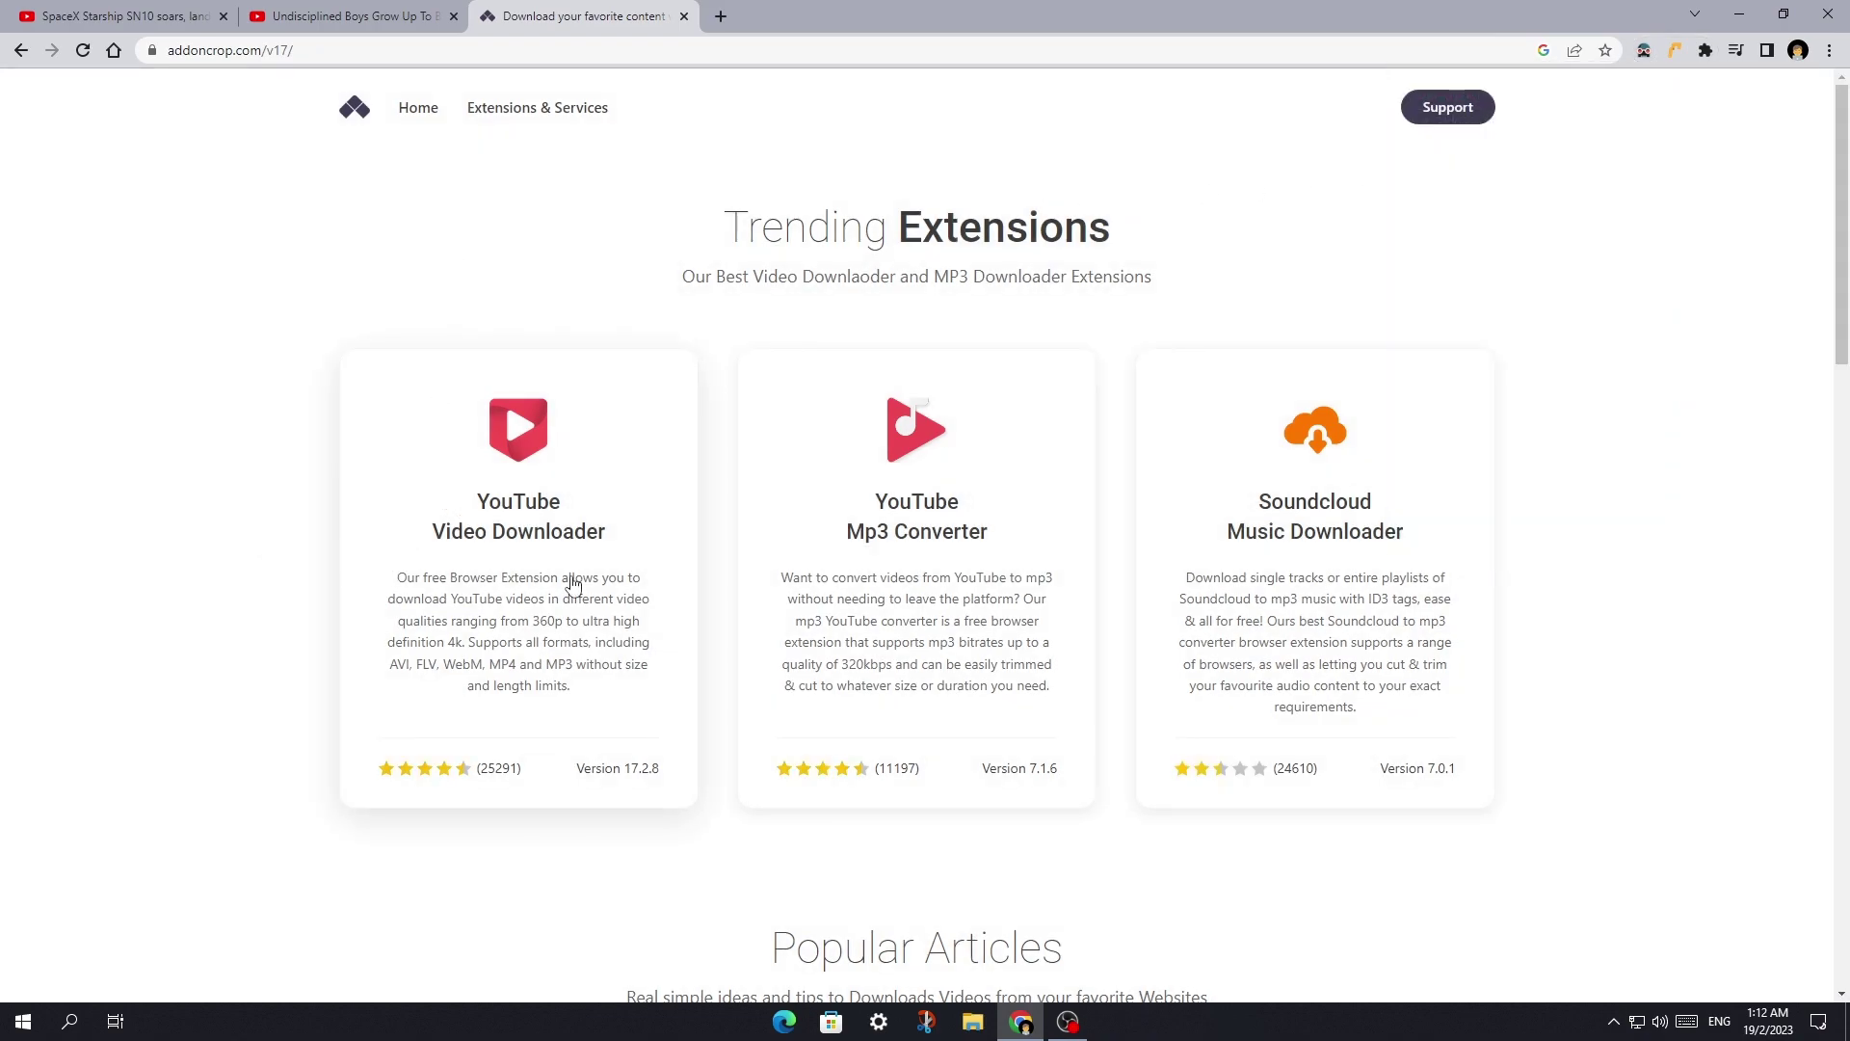
click(494, 530)
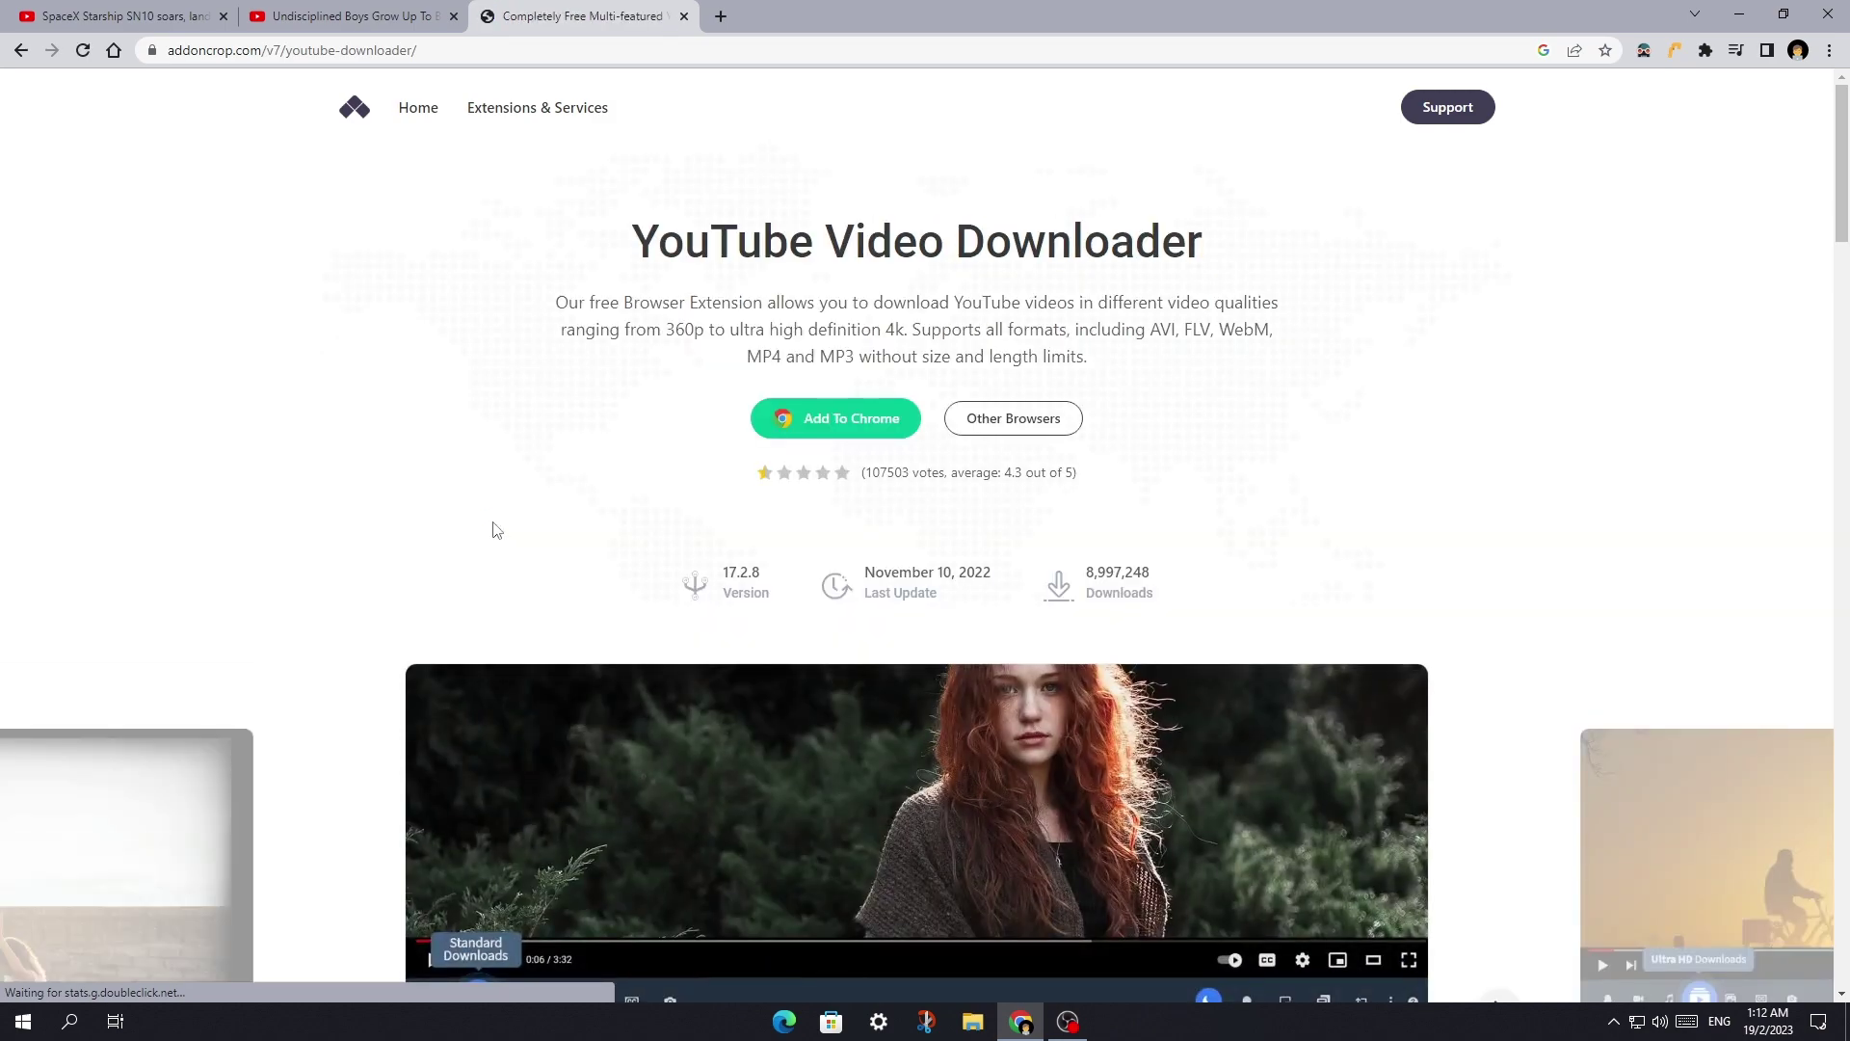
- Add the Foxified extension to Chrome and grant YouTube Video Downloader its permissions
click(862, 439)
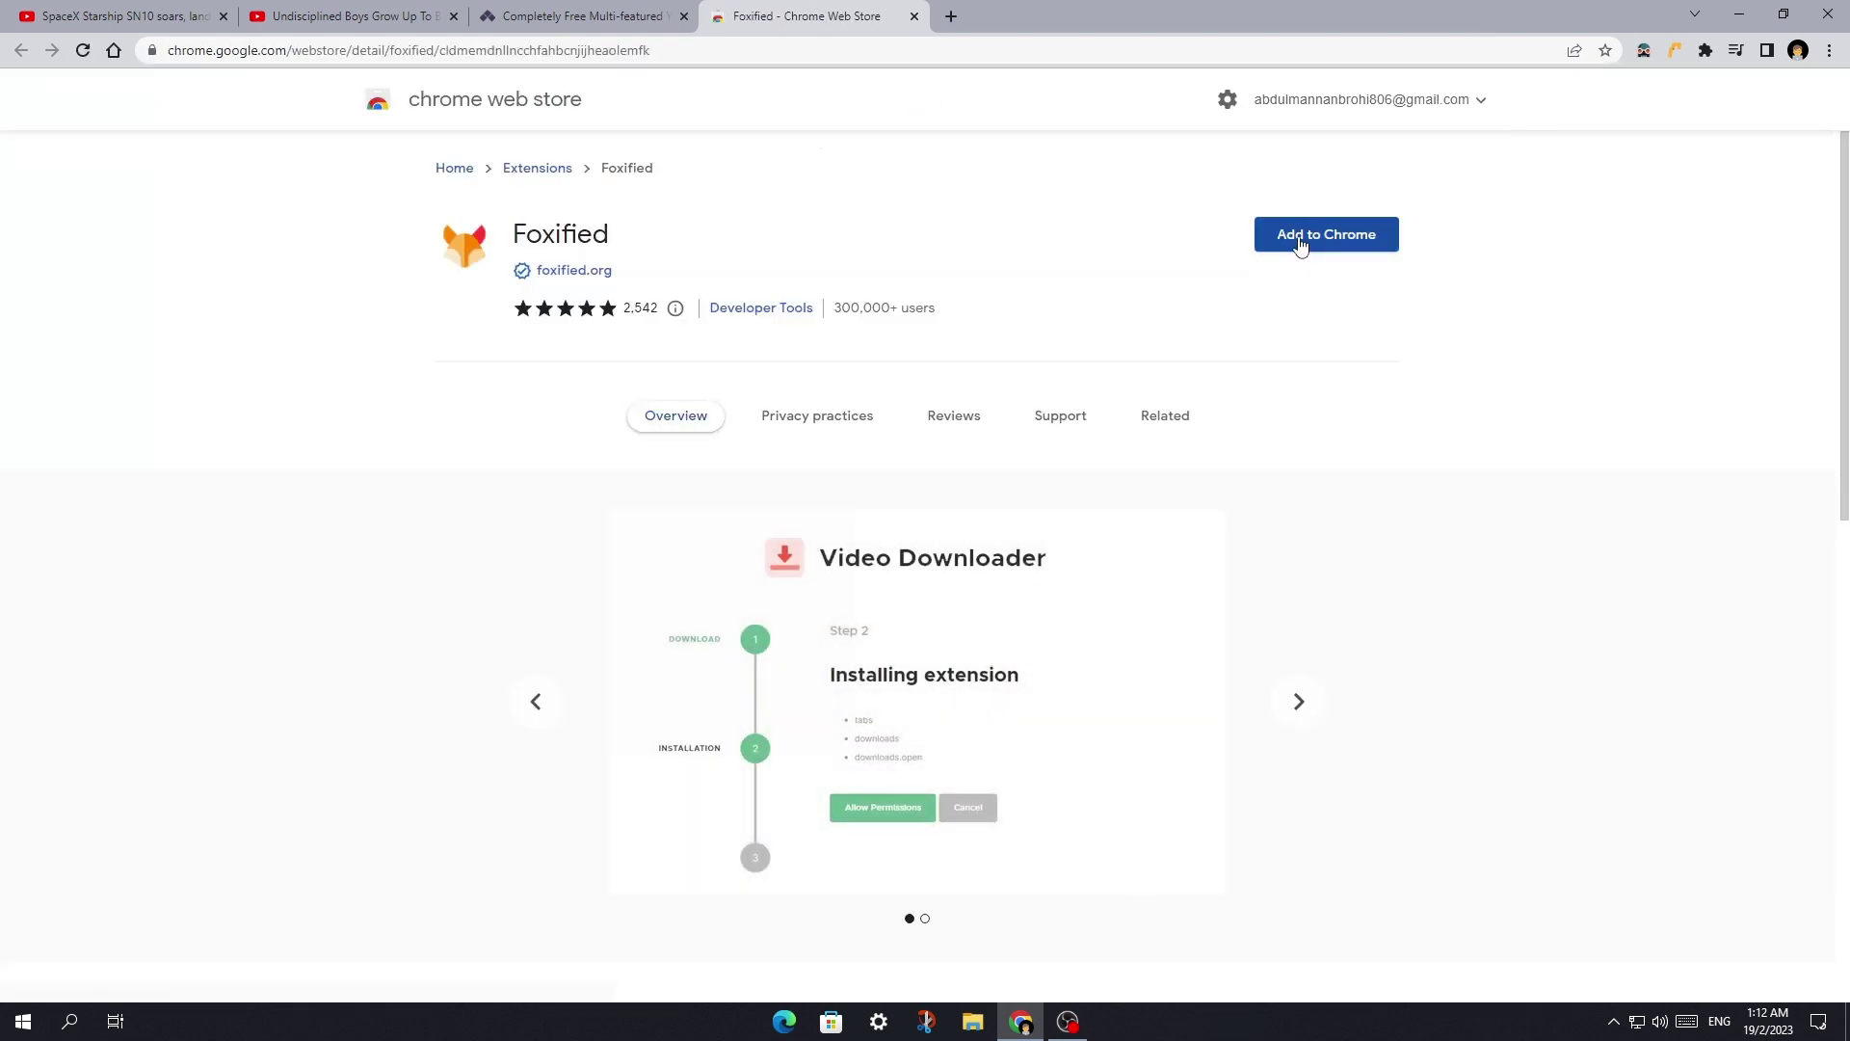
click(1317, 235)
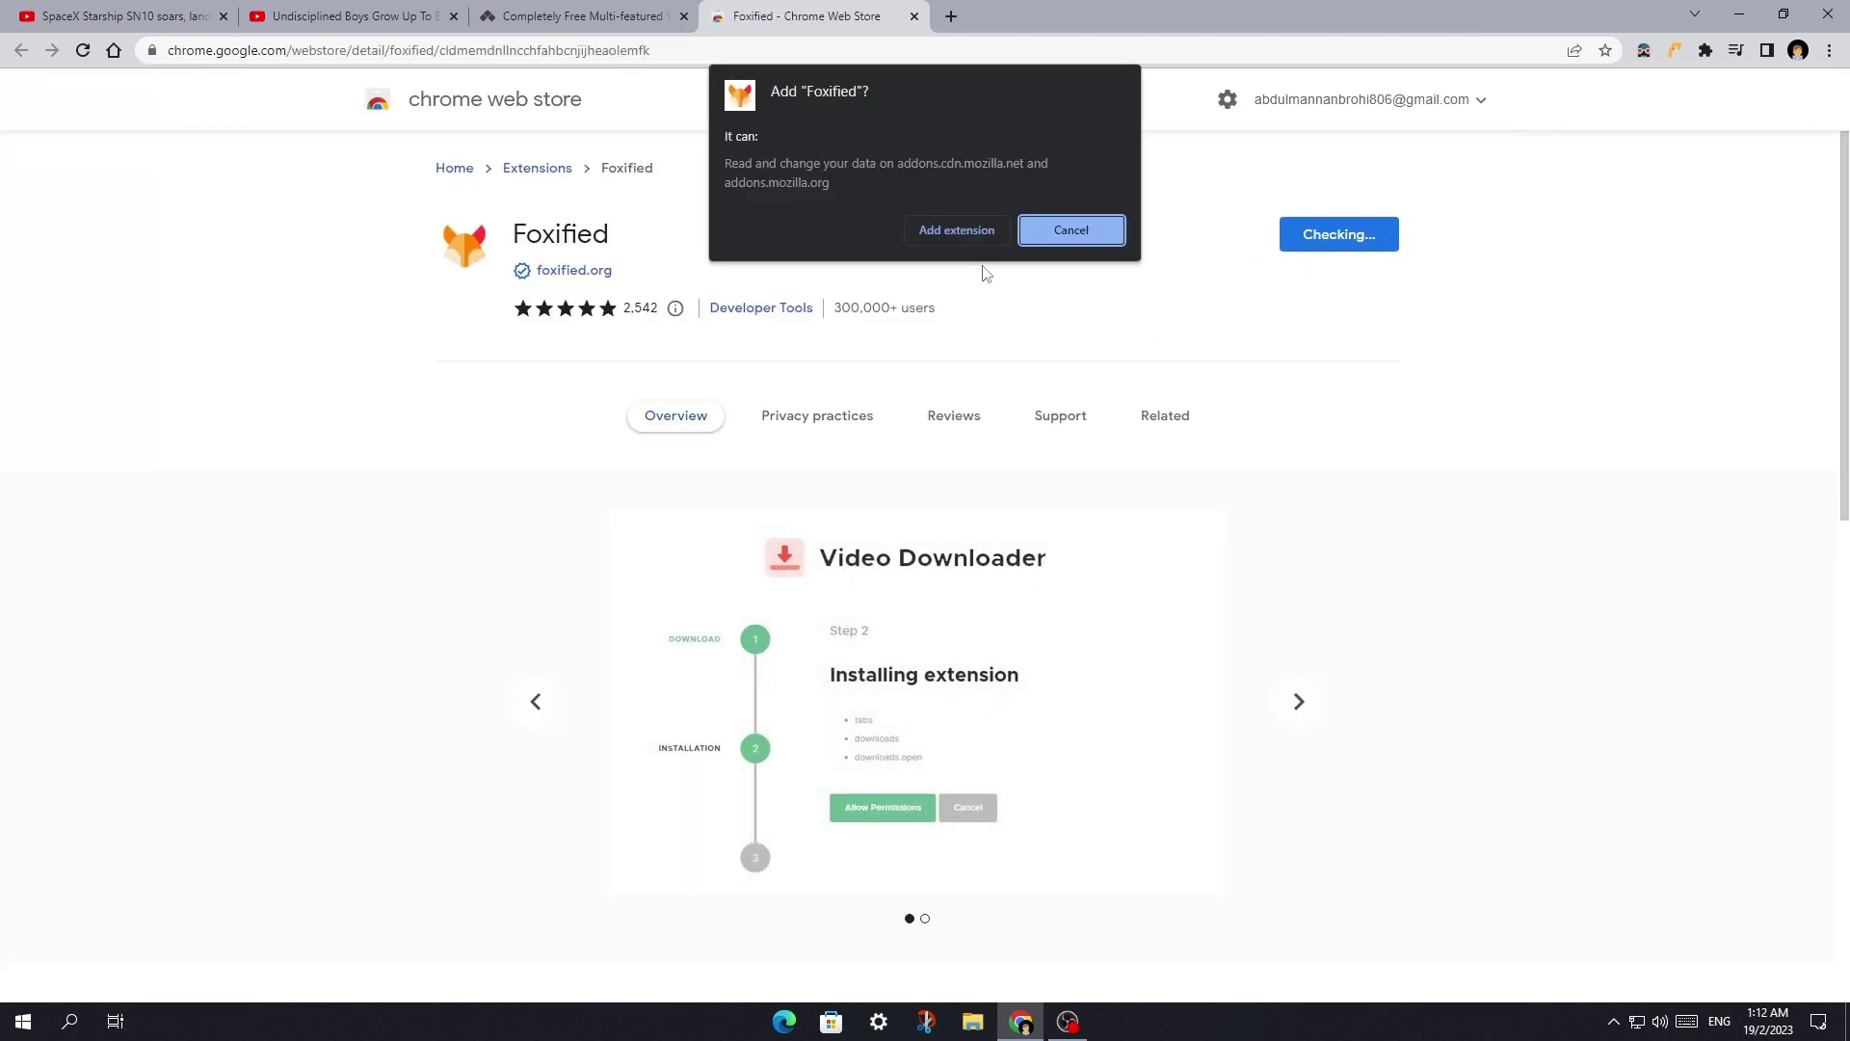
click(964, 233)
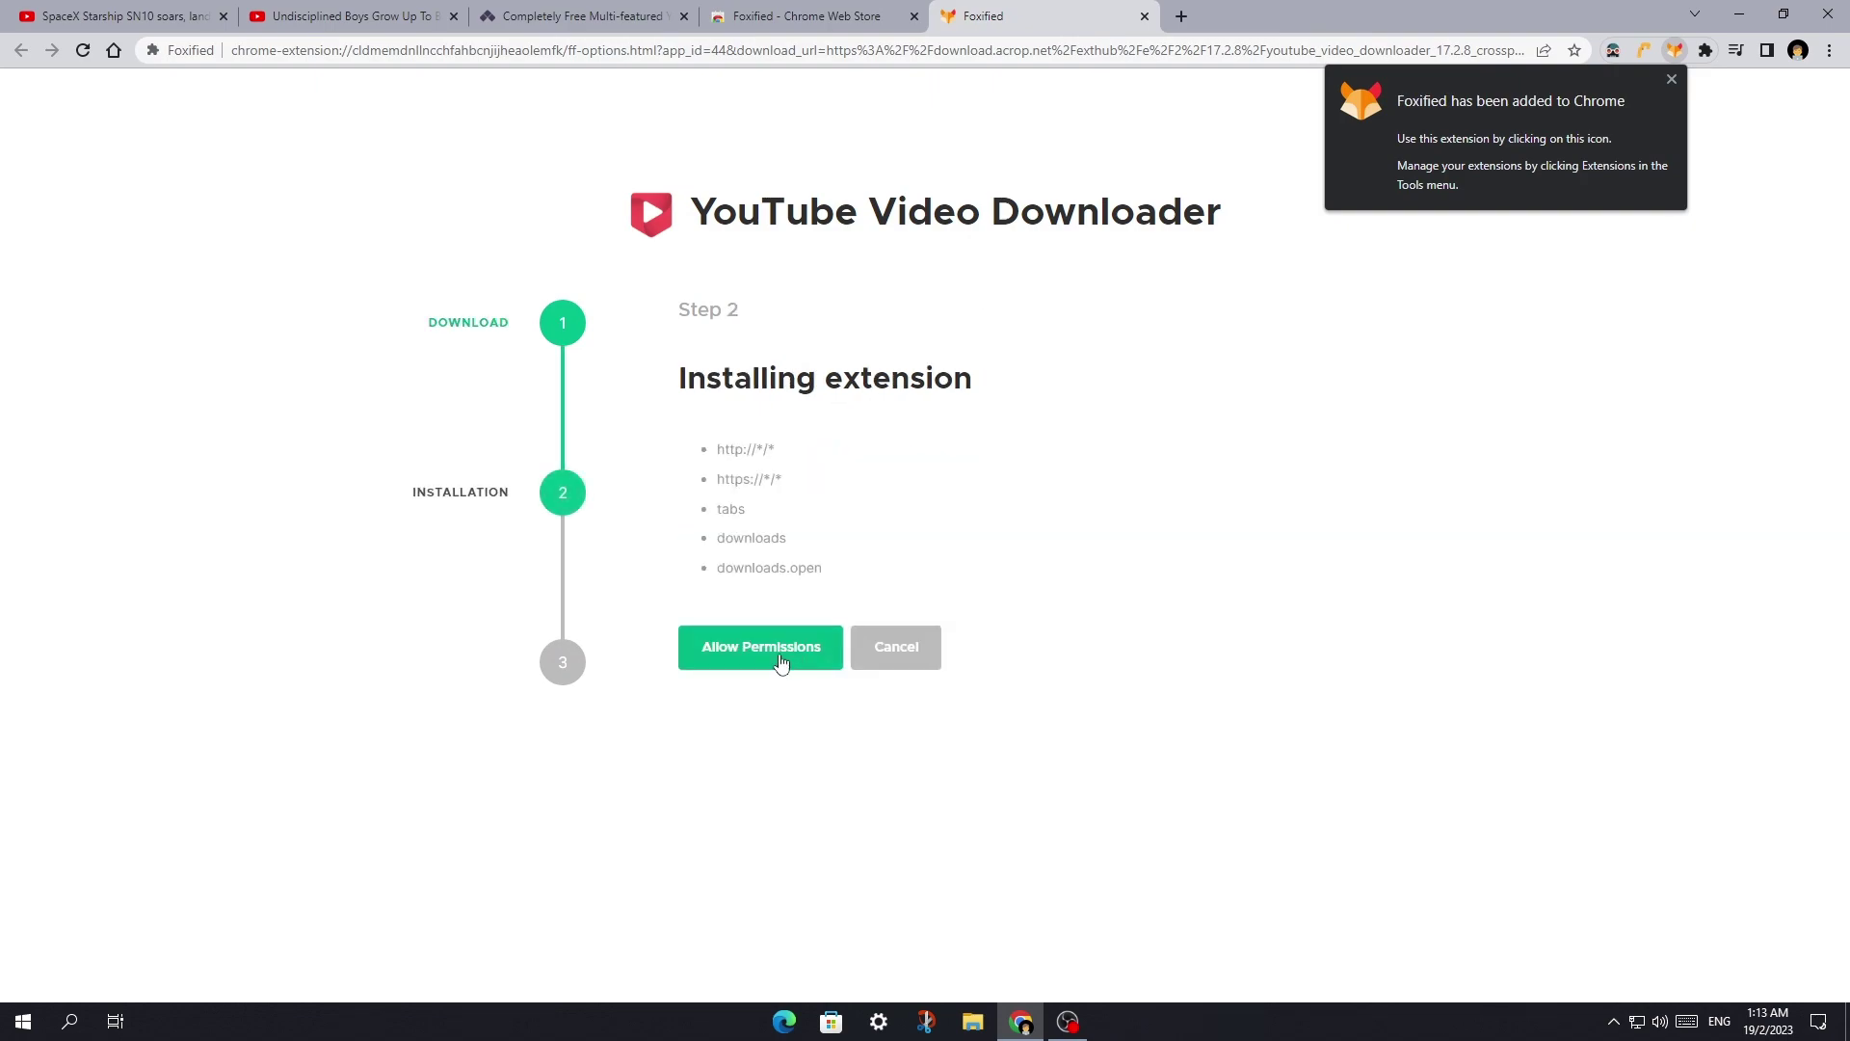
click(767, 645)
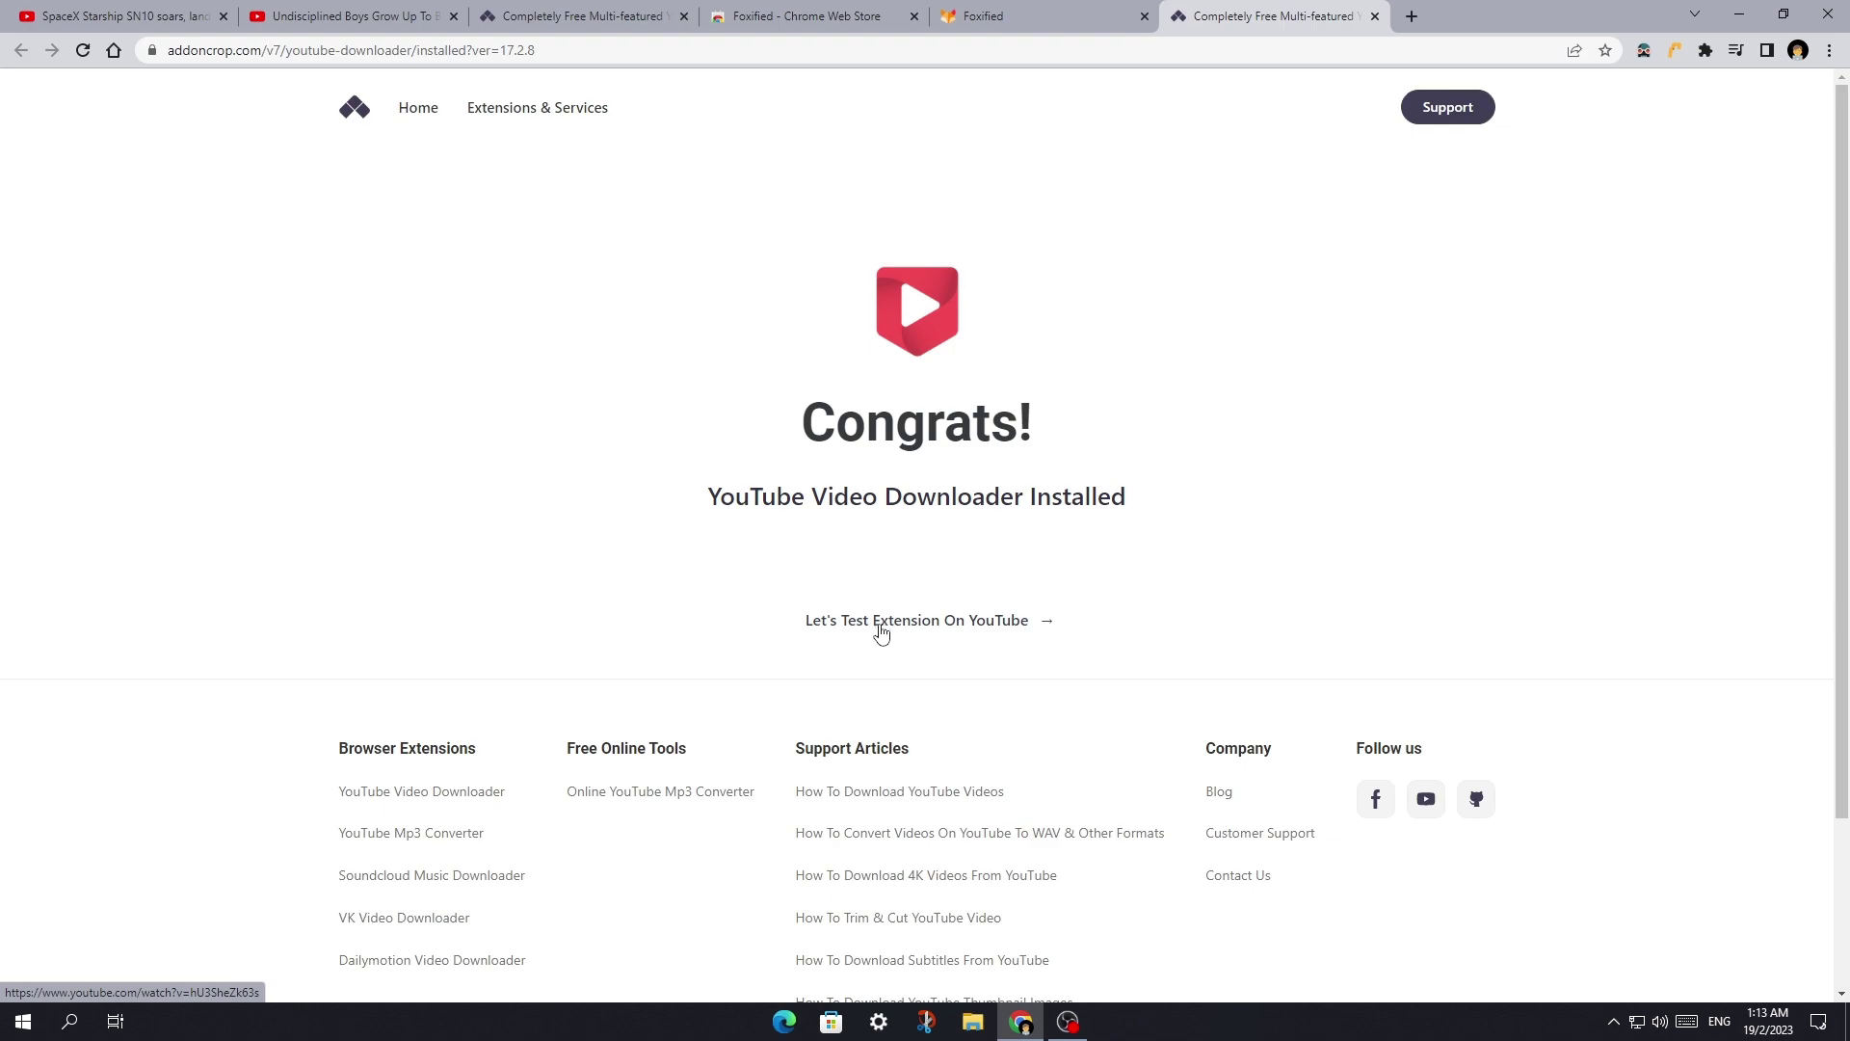
- Close the Congrats tab and review the Foxified settings showing Flixmate not connected
click(1376, 16)
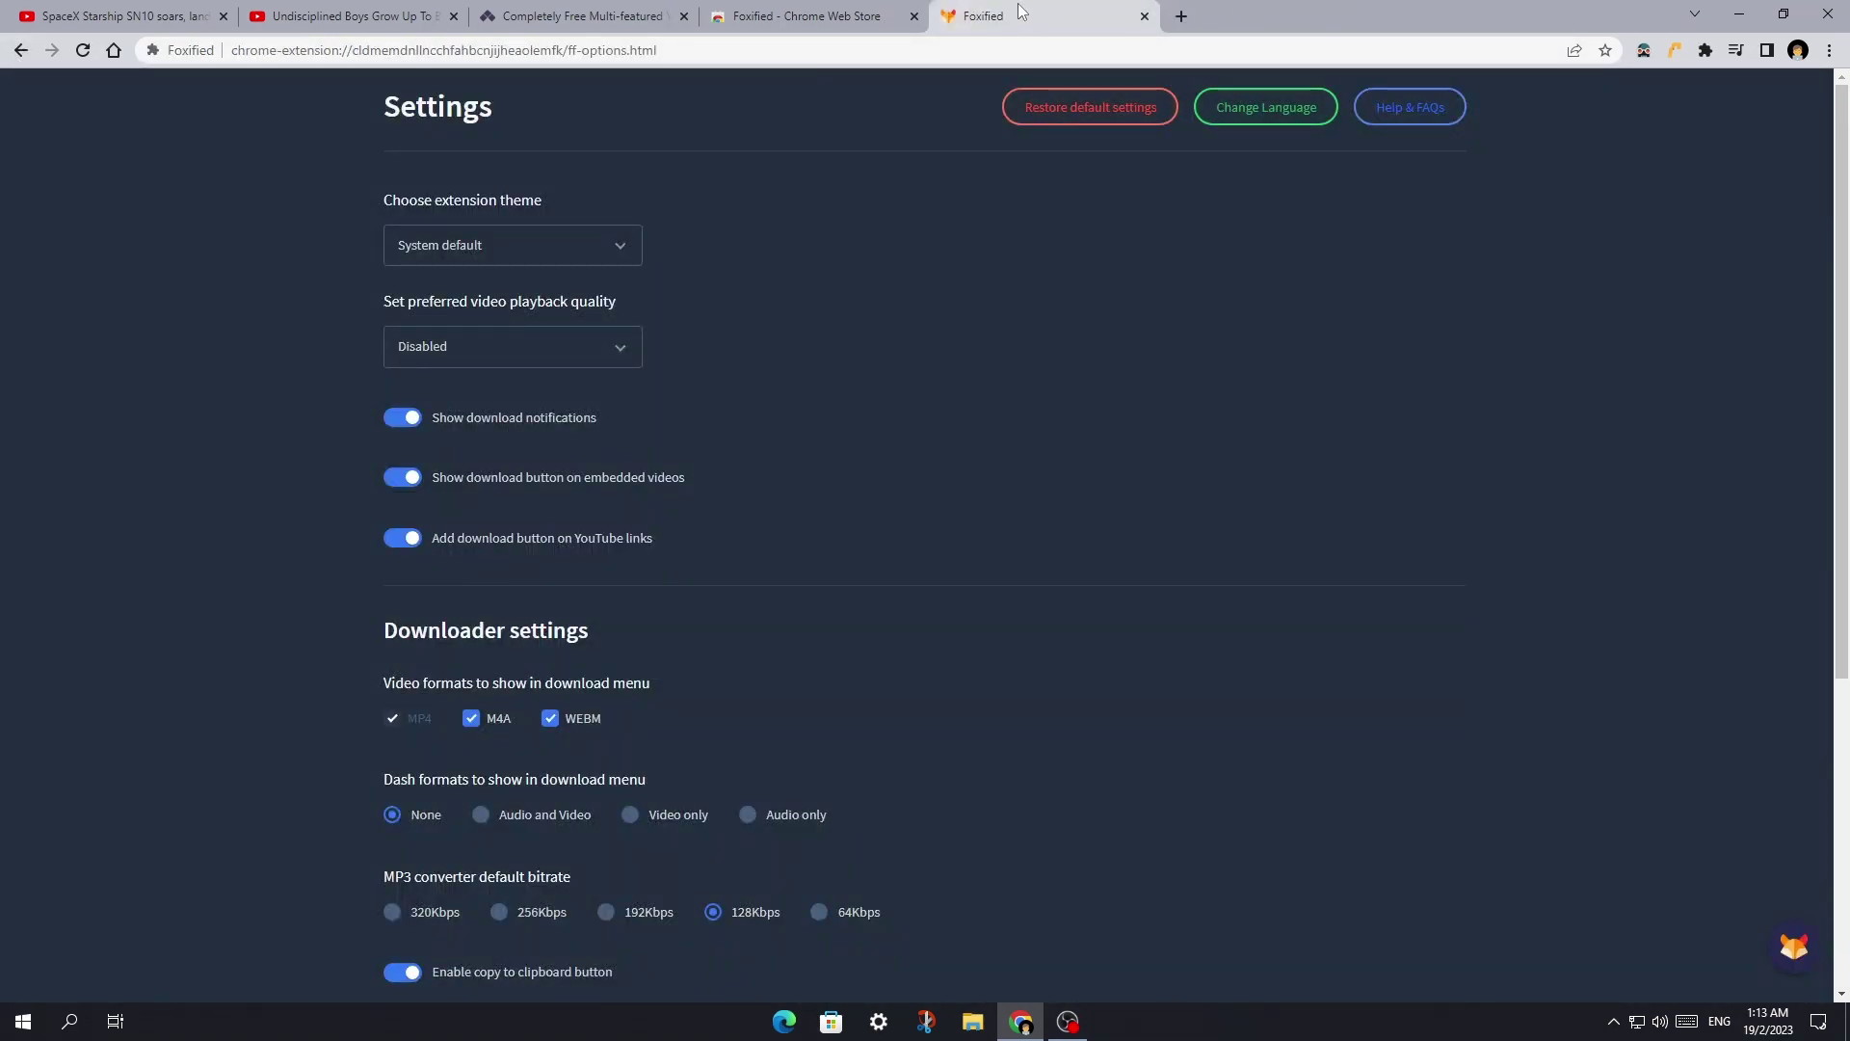
scroll(688, 457, down, 5)
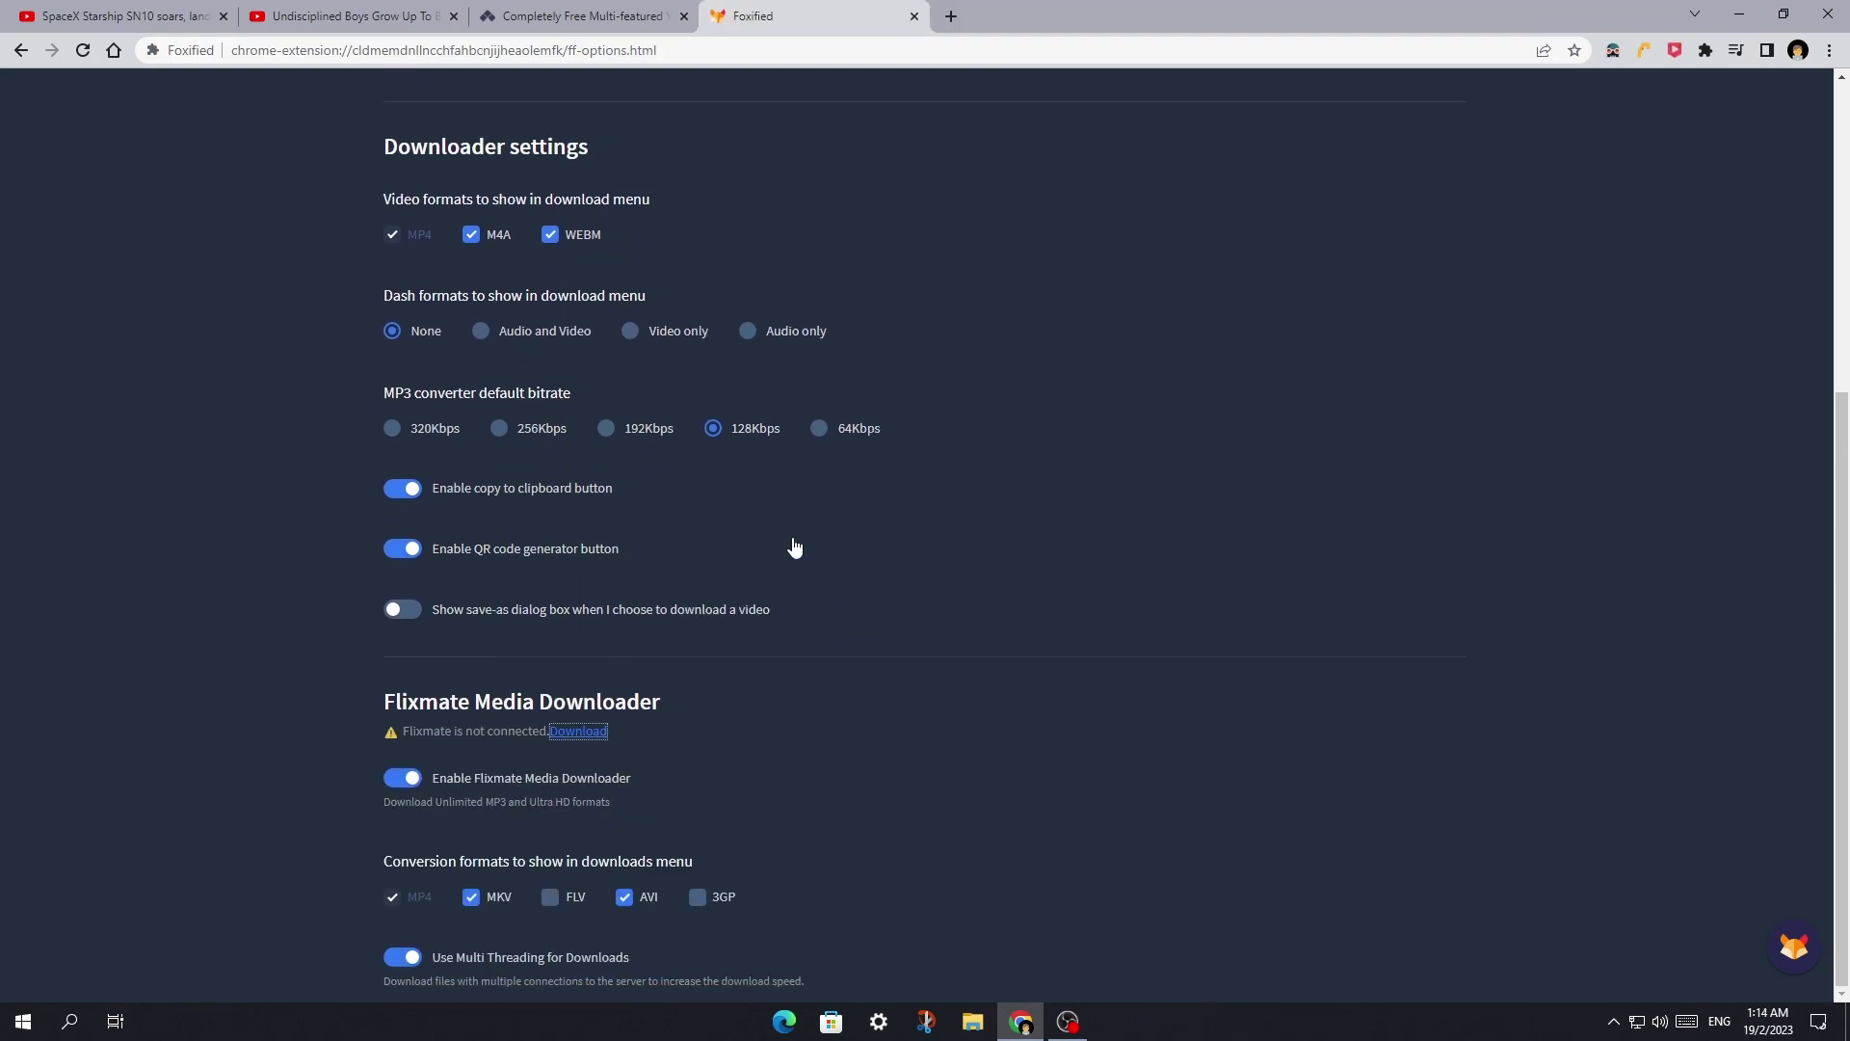
click(951, 17)
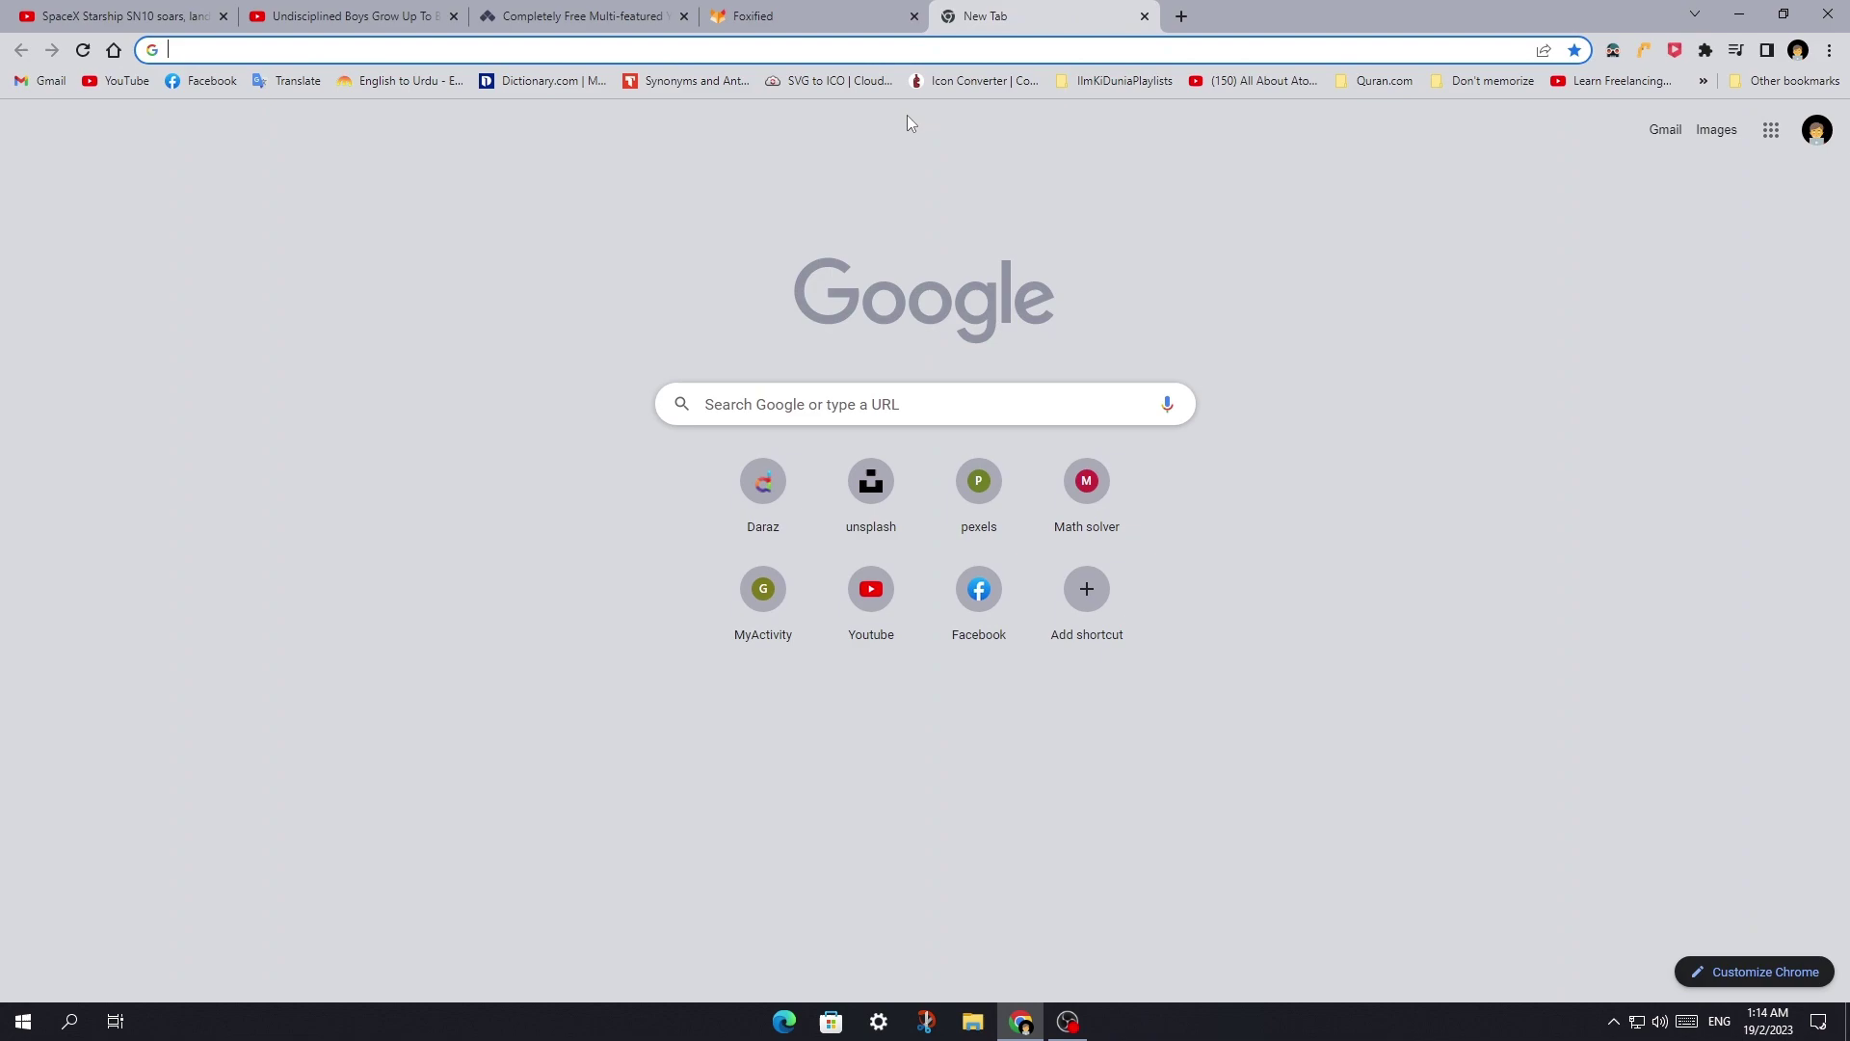
- Search for flixmate, open flixmate.net, and download the Windows installer through IDM
text(flix)
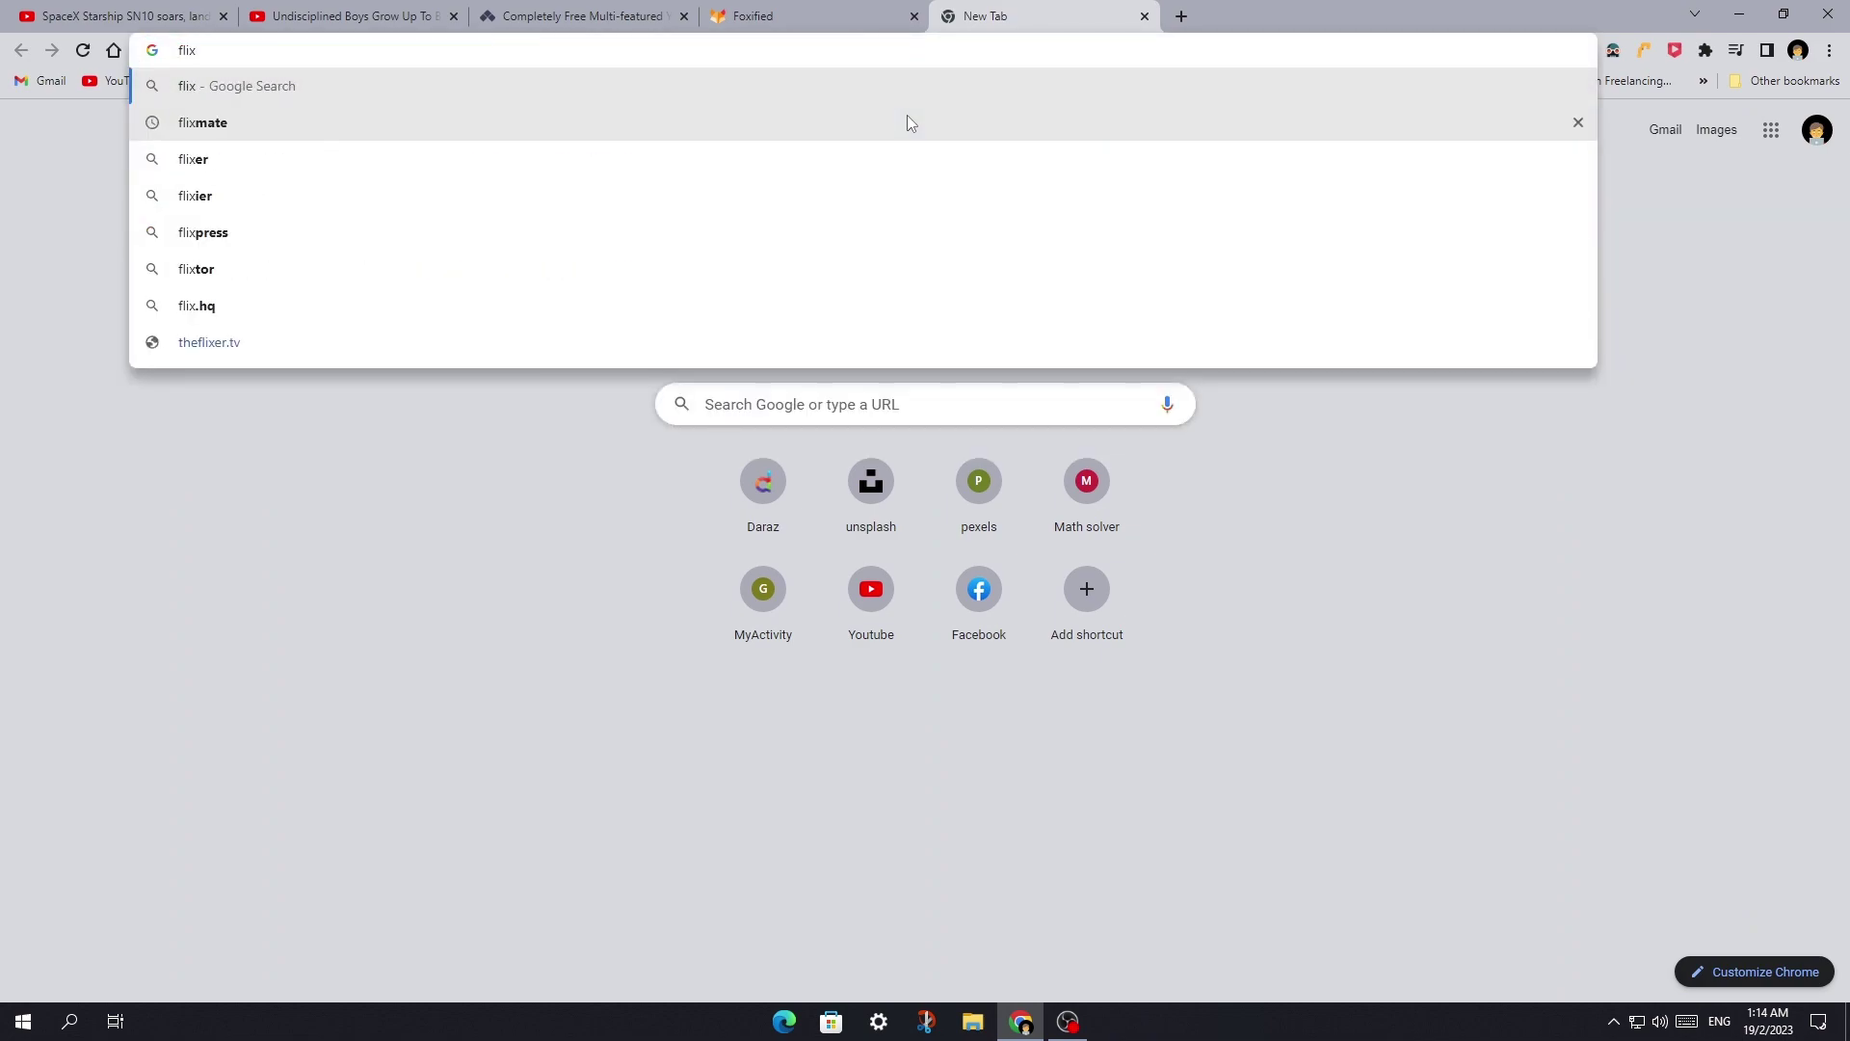
click(887, 122)
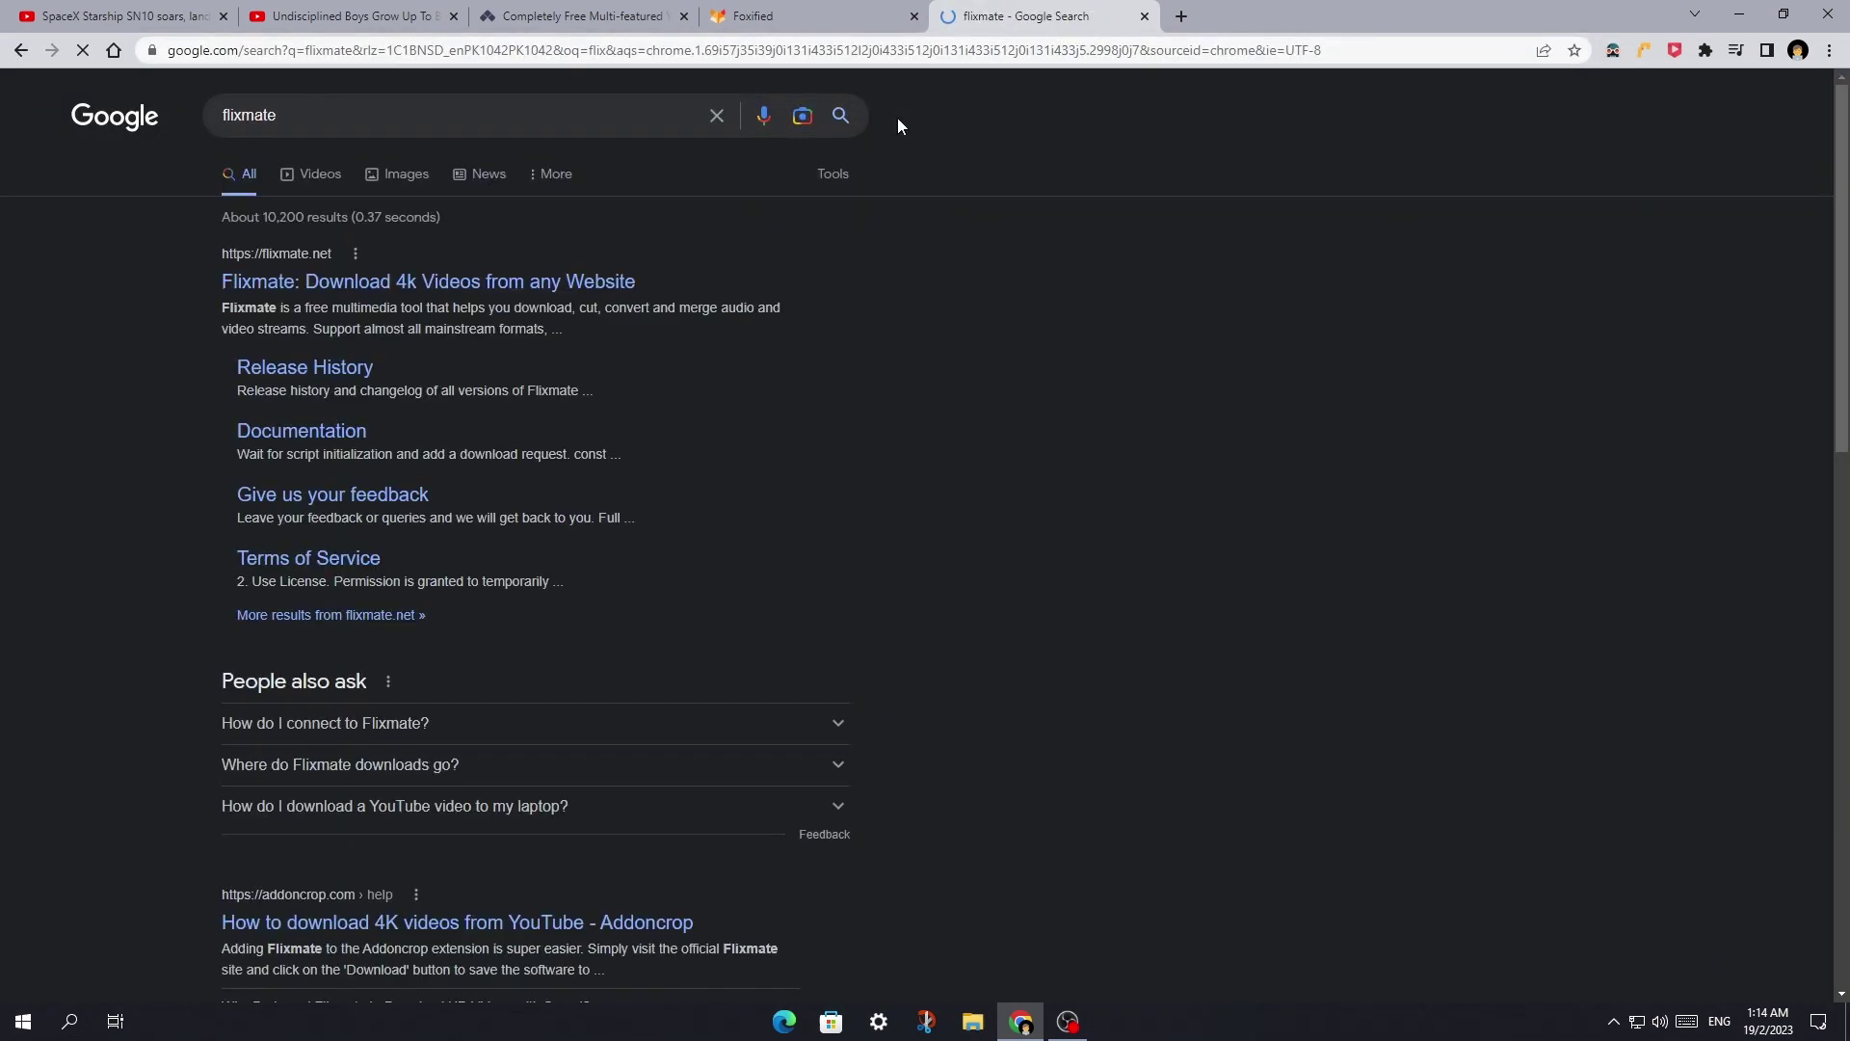
click(380, 283)
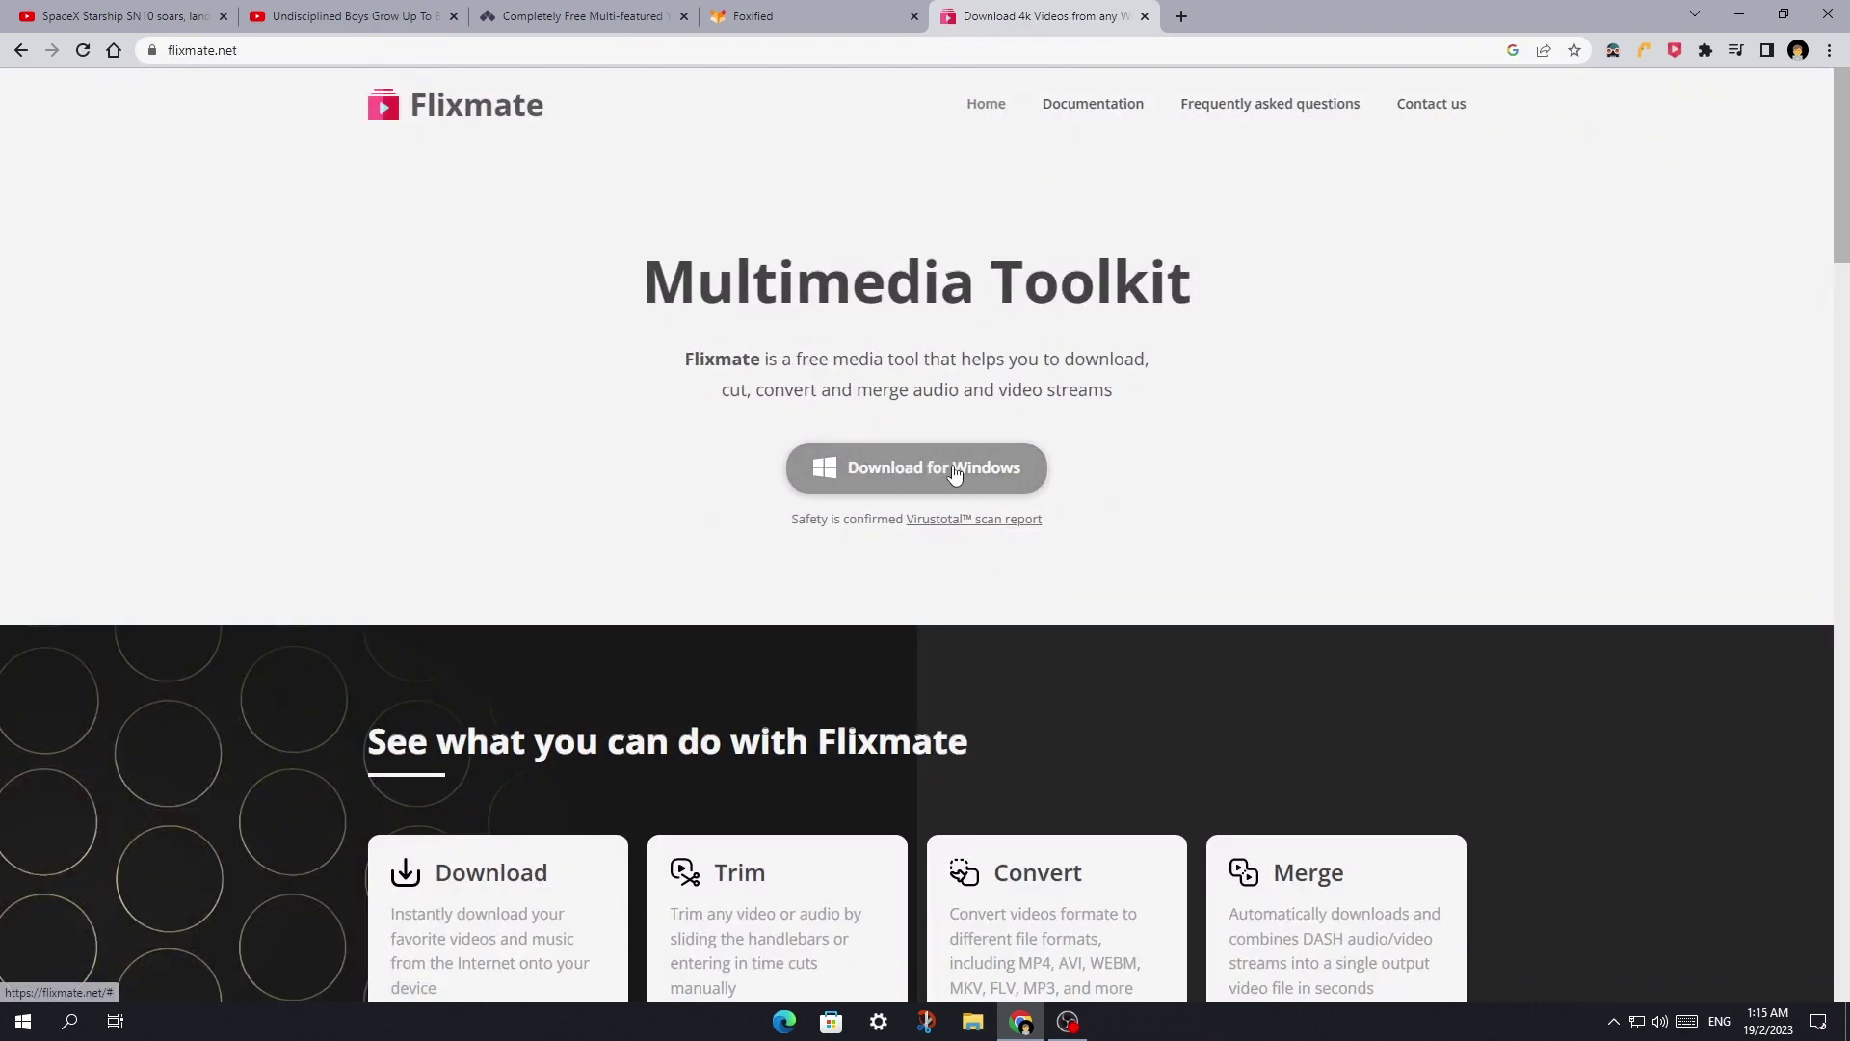
click(897, 472)
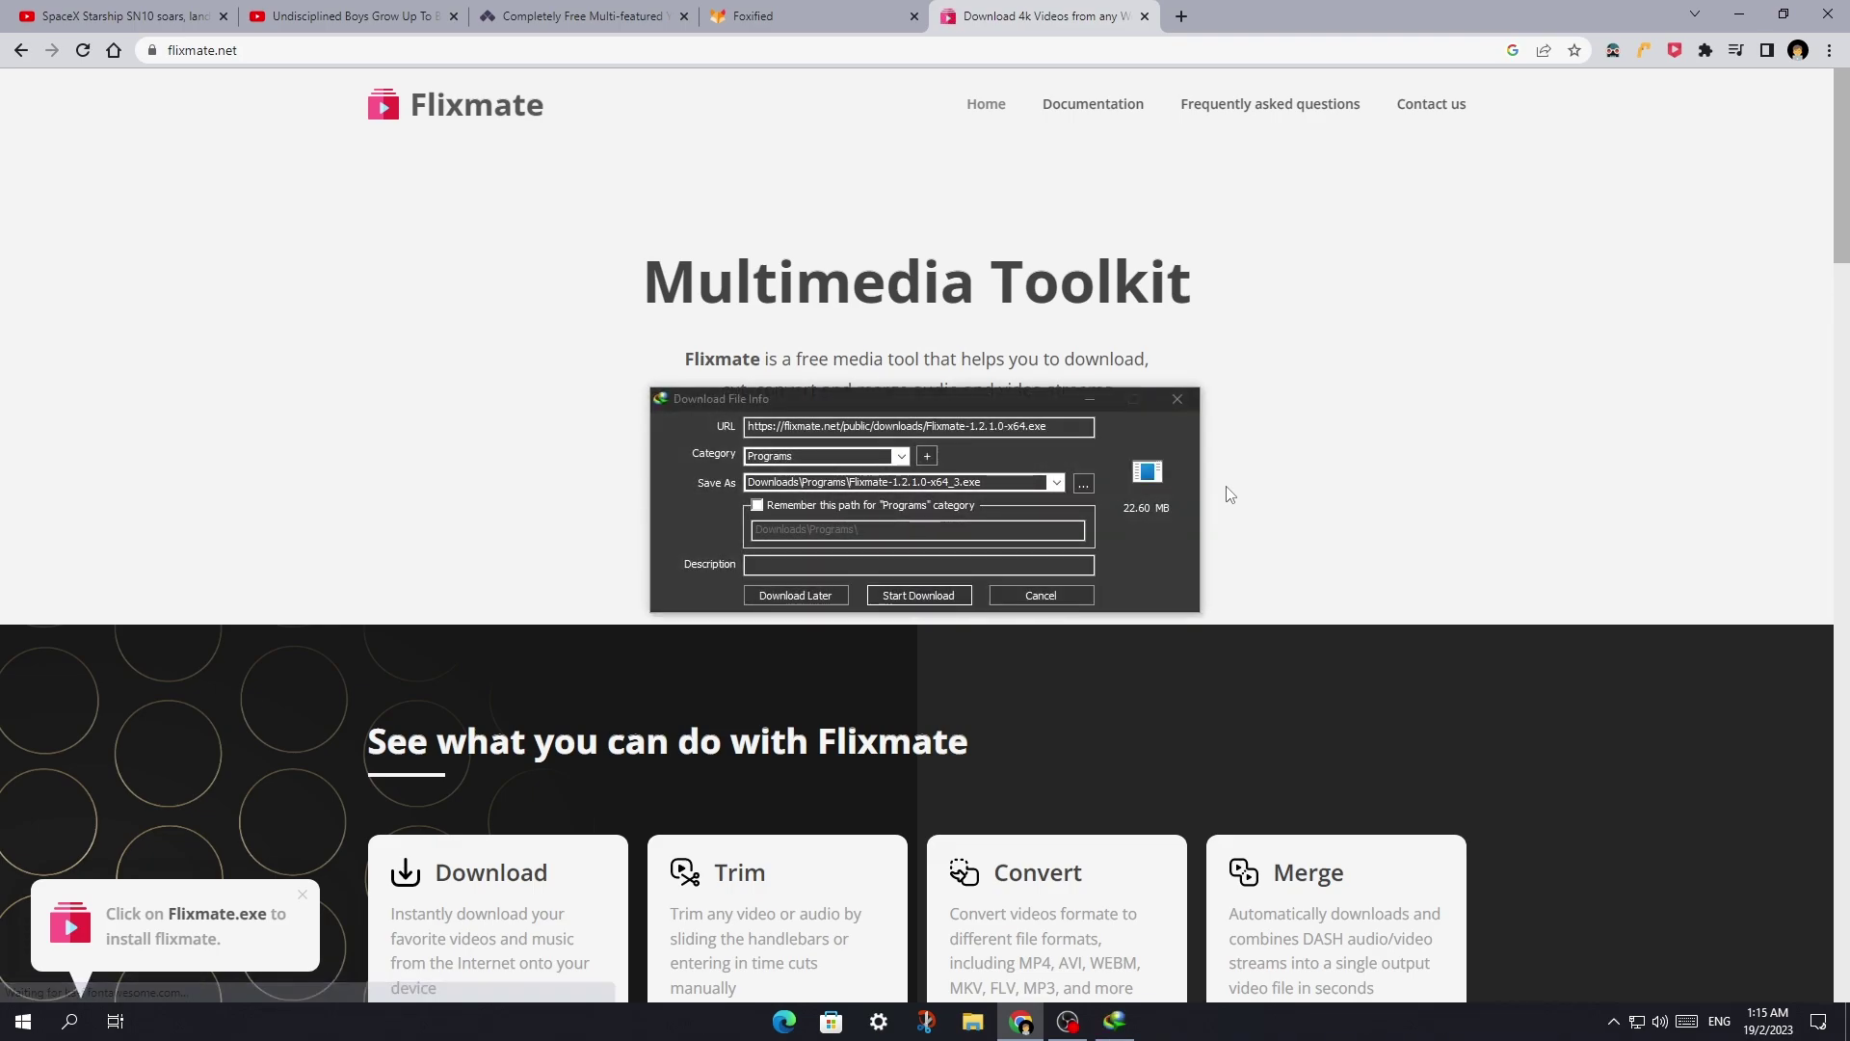
click(906, 597)
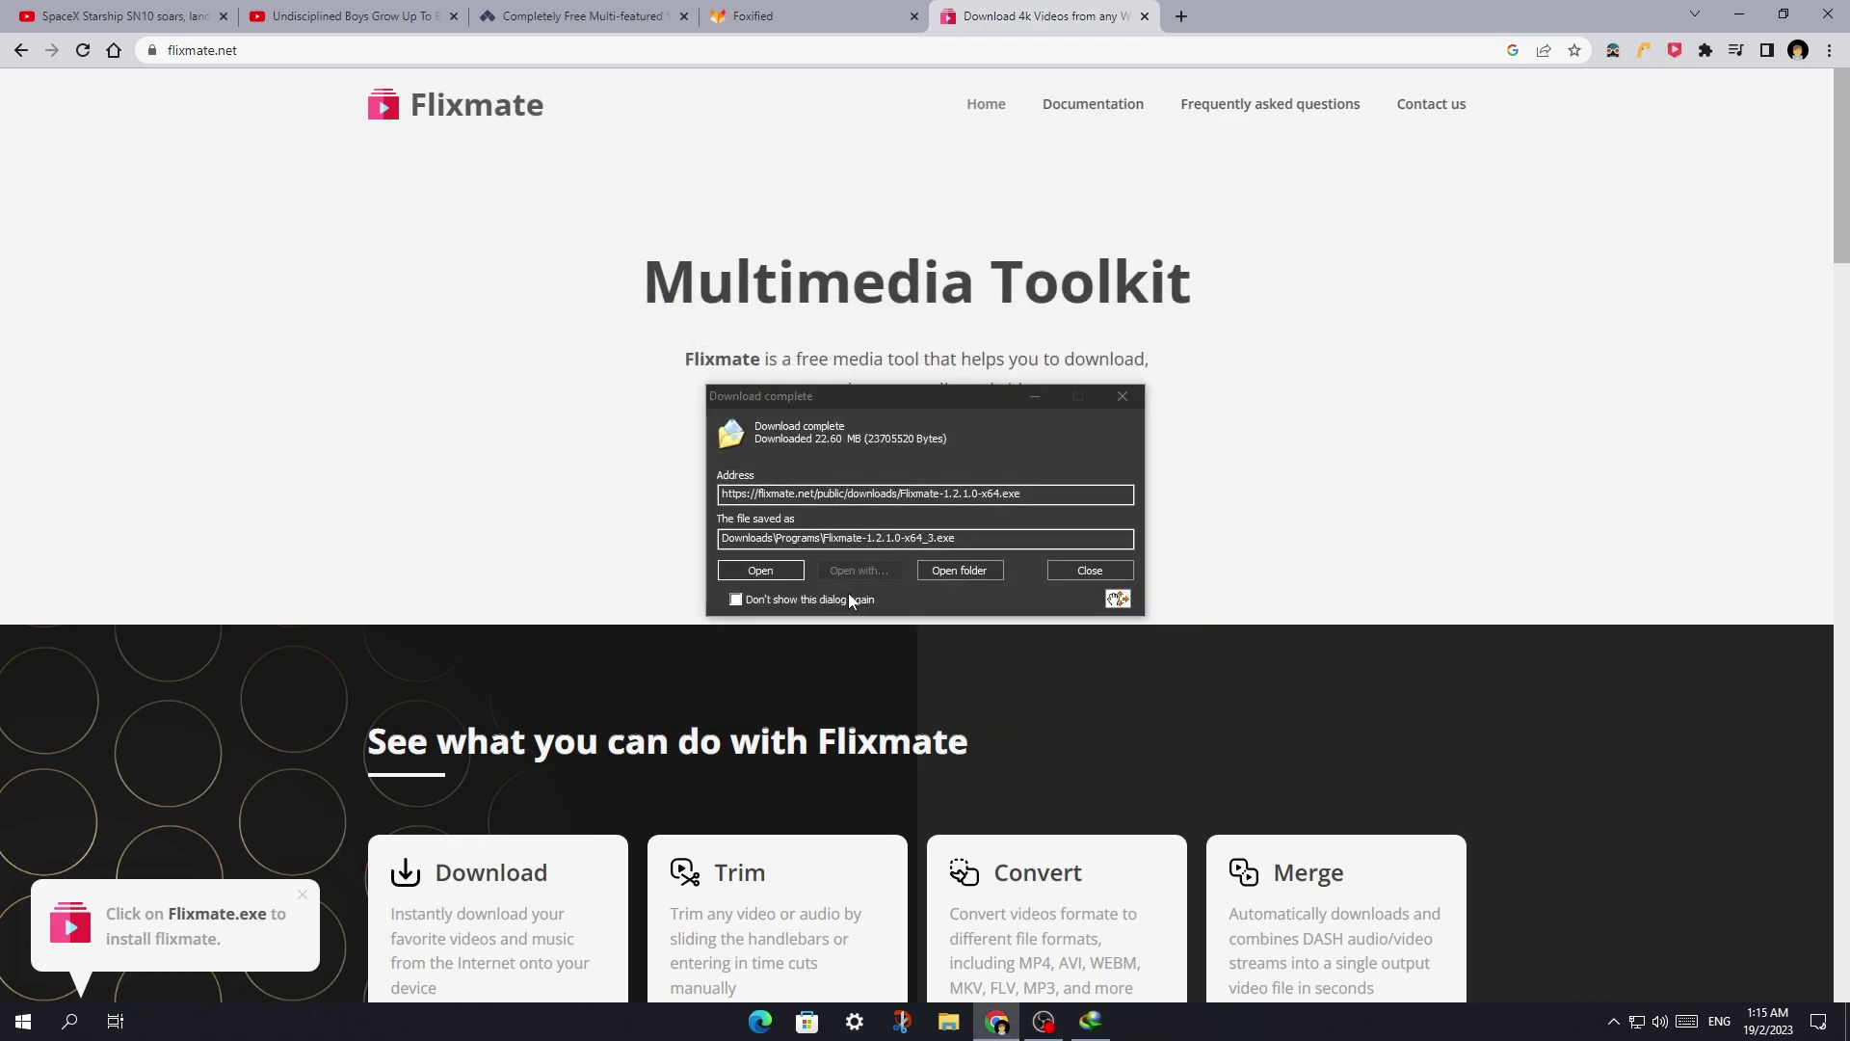
- Run the Flixmate installer, accept the licence, and finish the installation
click(762, 571)
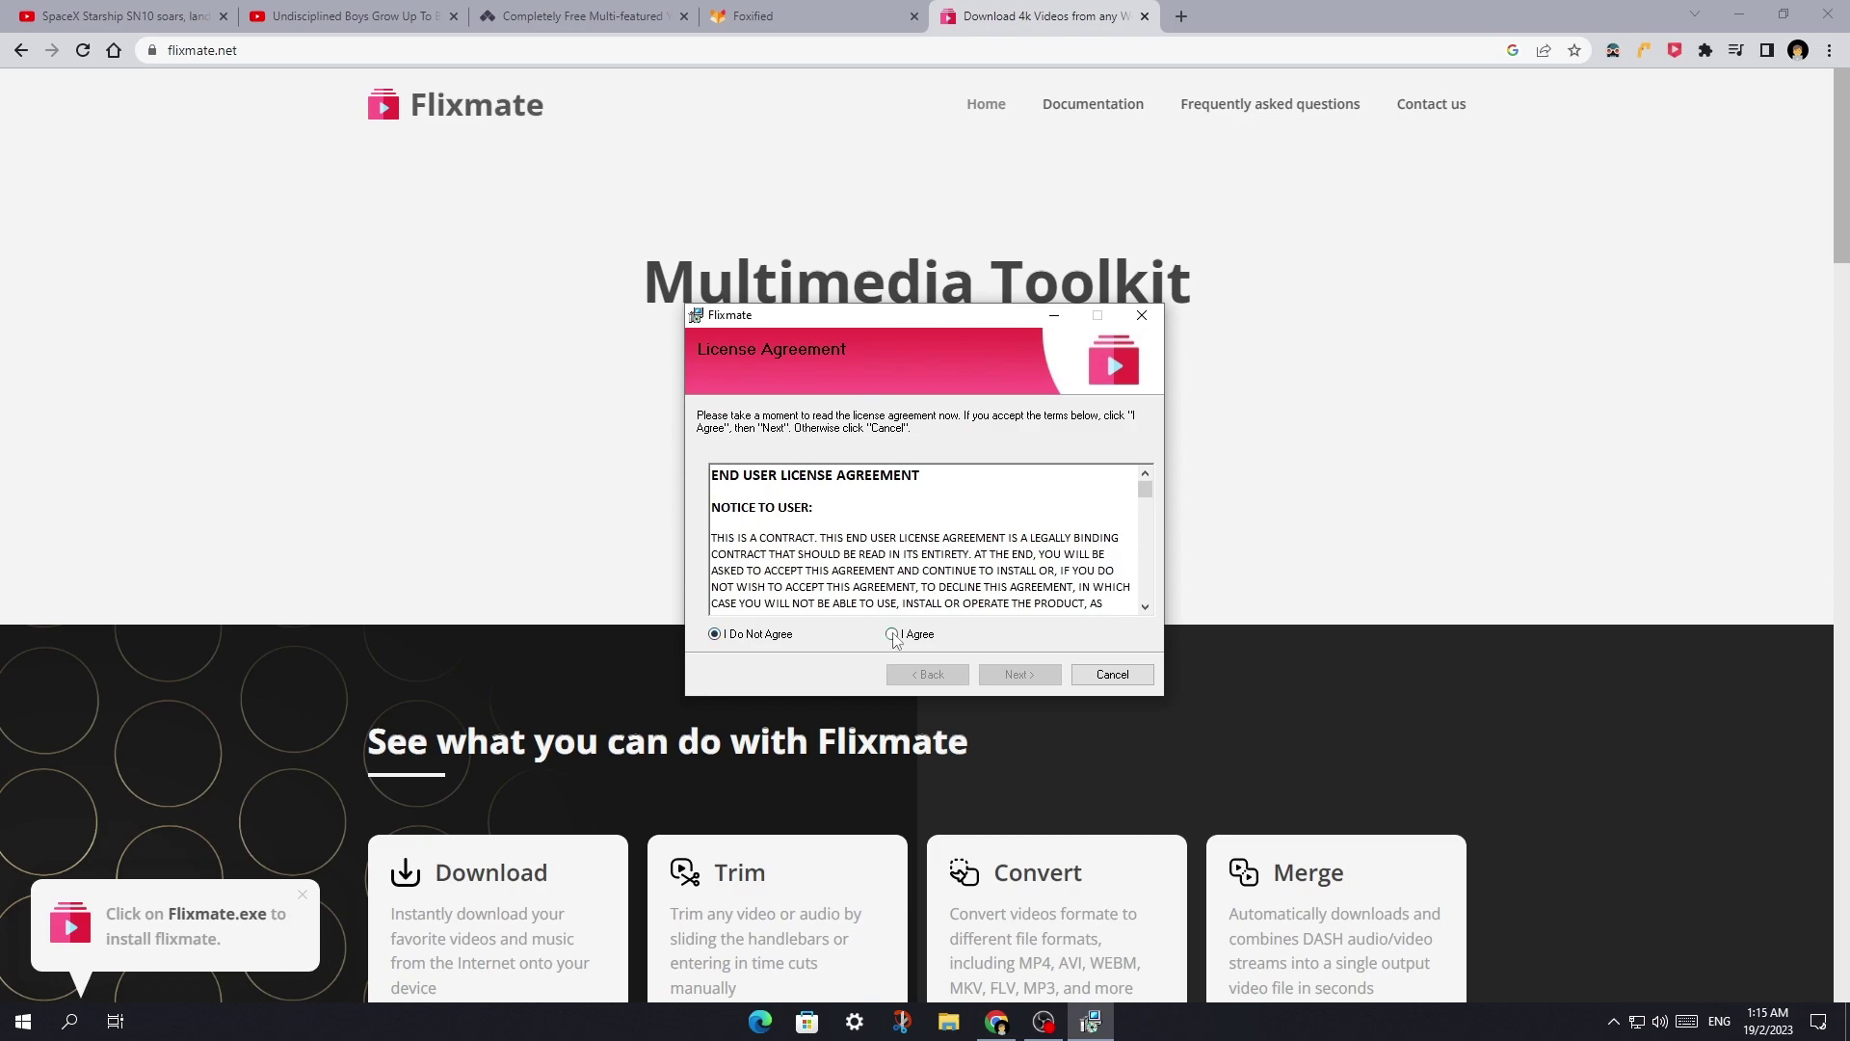
click(889, 633)
click(997, 674)
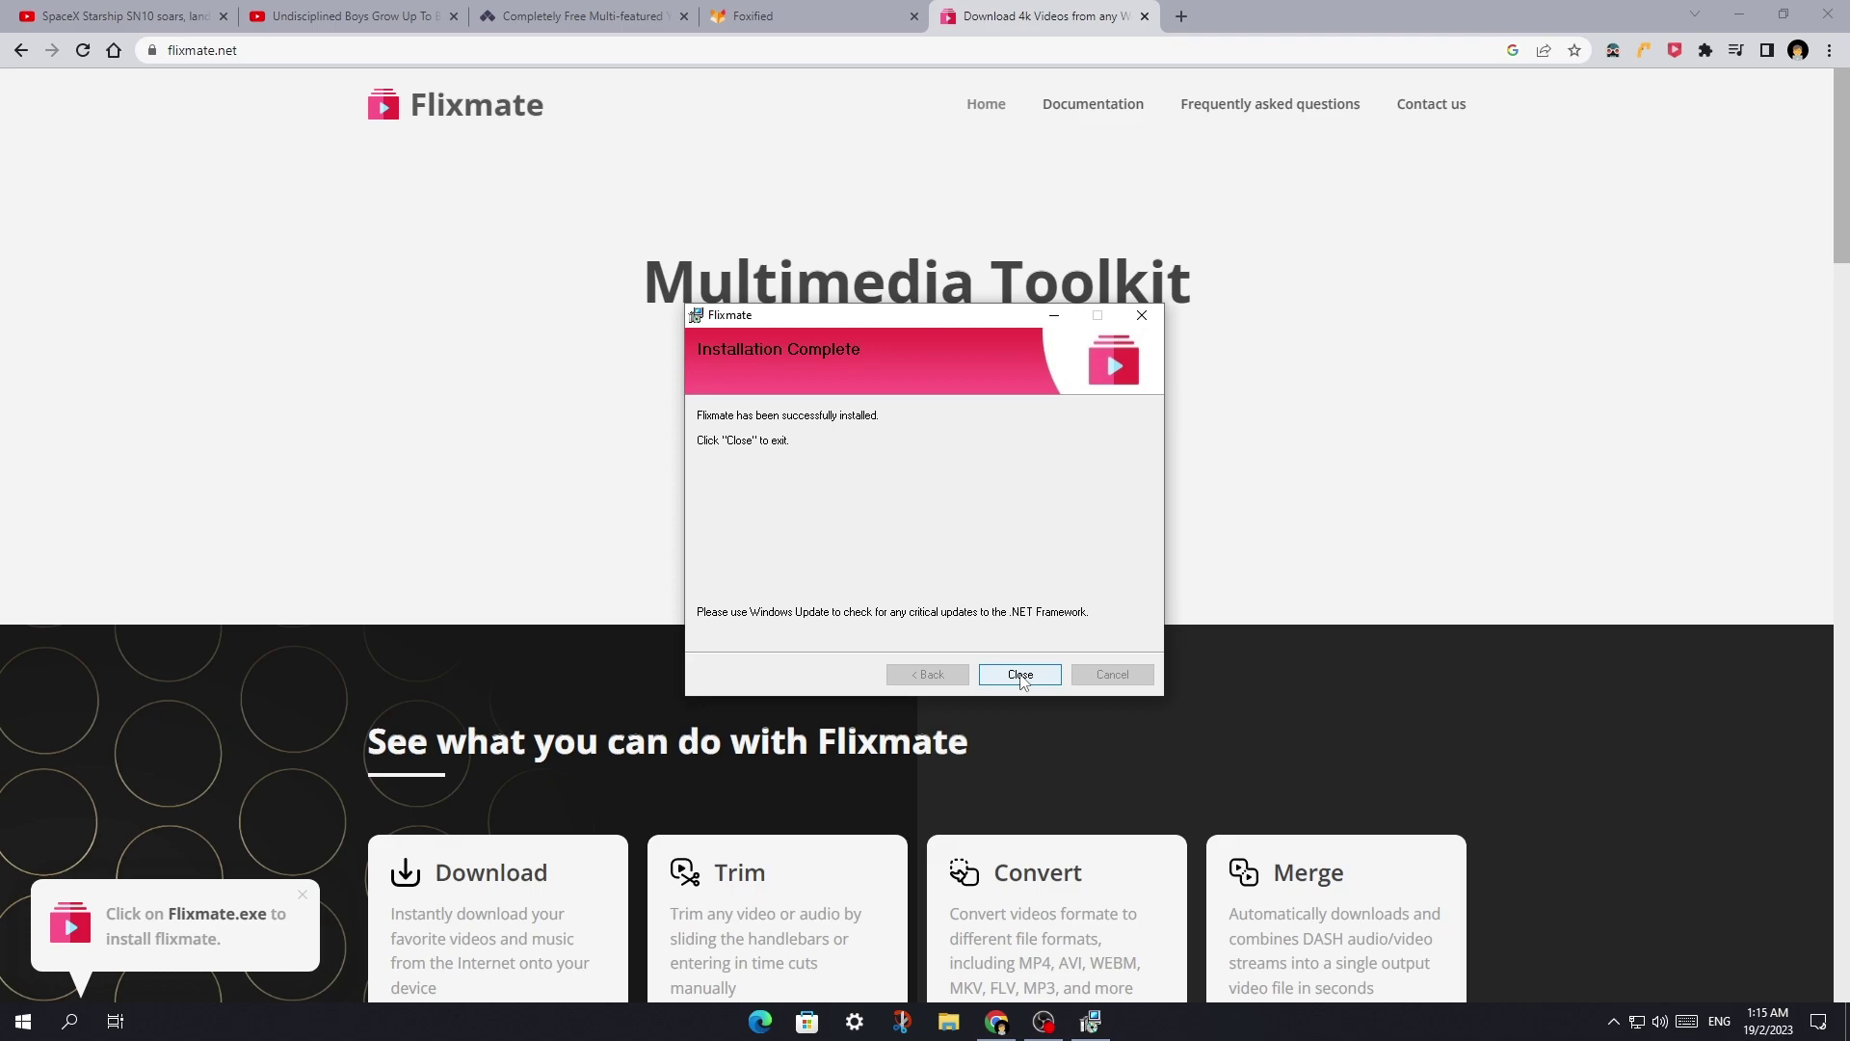
click(1020, 674)
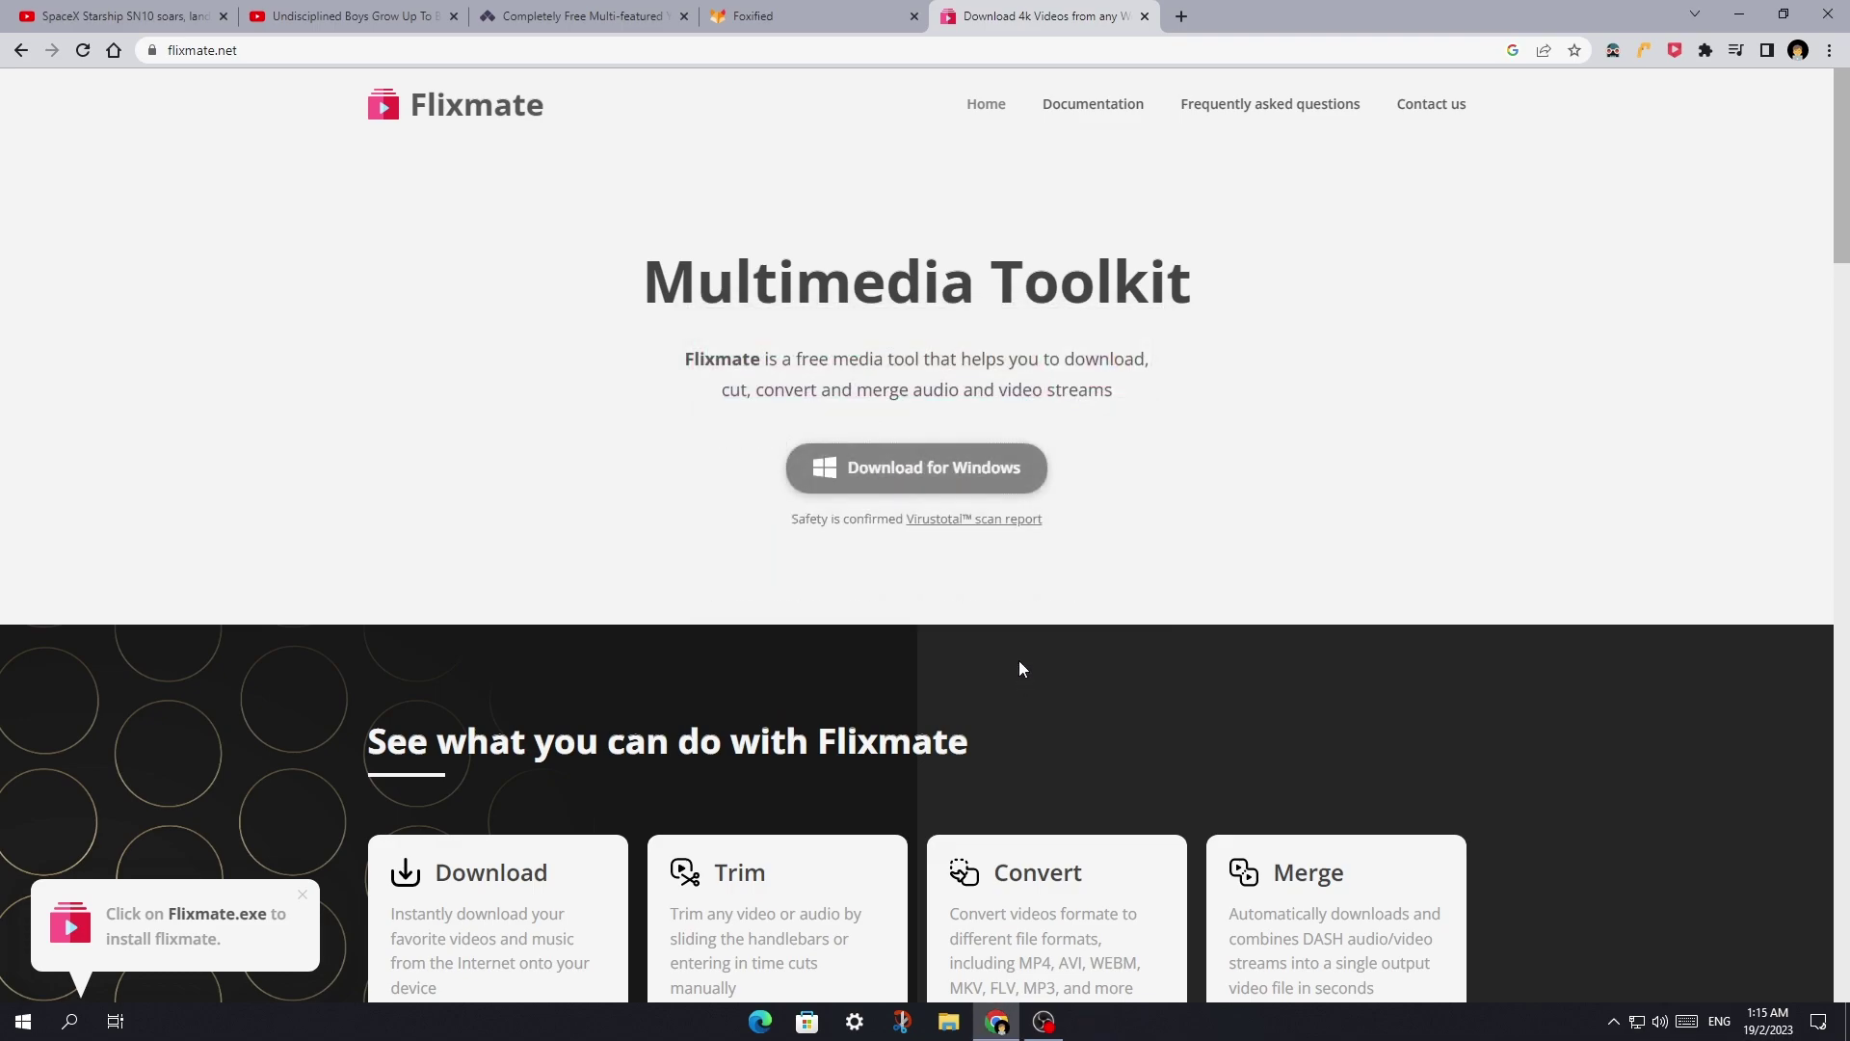
- Close the Flixmate tab and reload Foxified settings to confirm Flixmate 1.2.1.0 is connected
click(1145, 16)
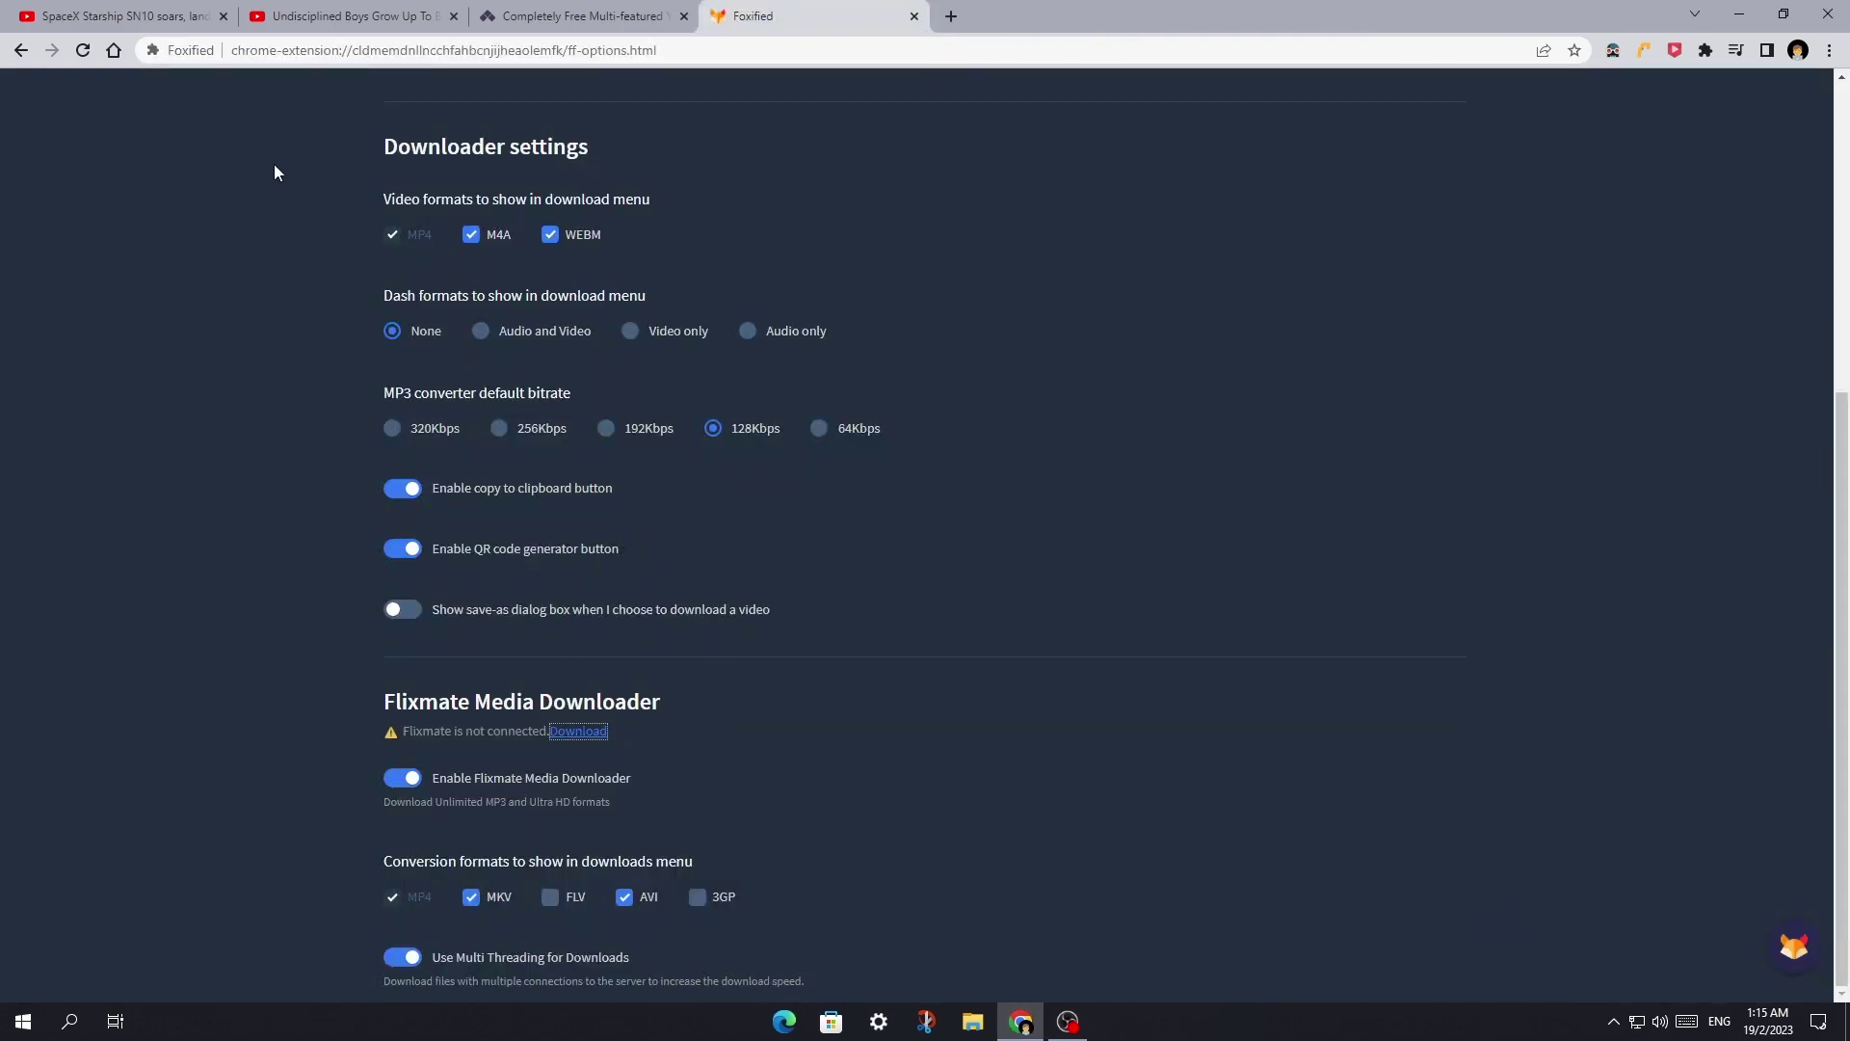
click(91, 59)
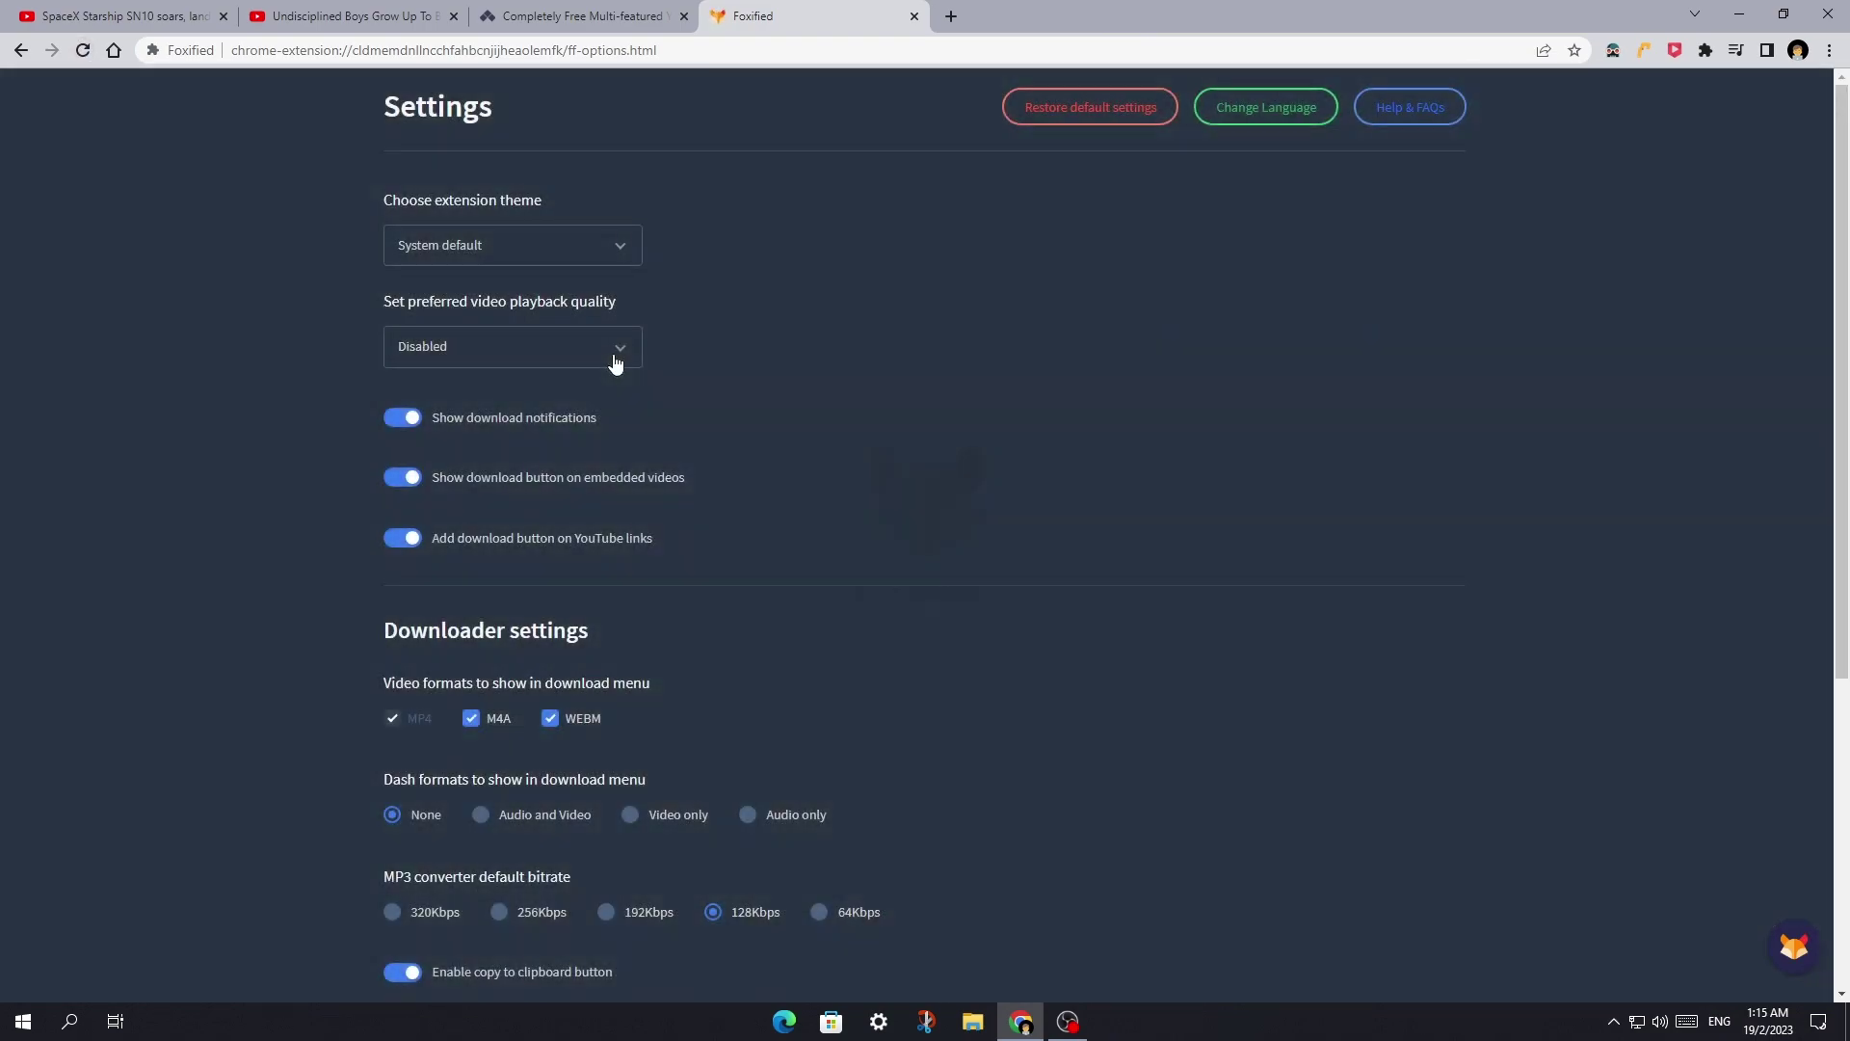
scroll(704, 557, down, 5)
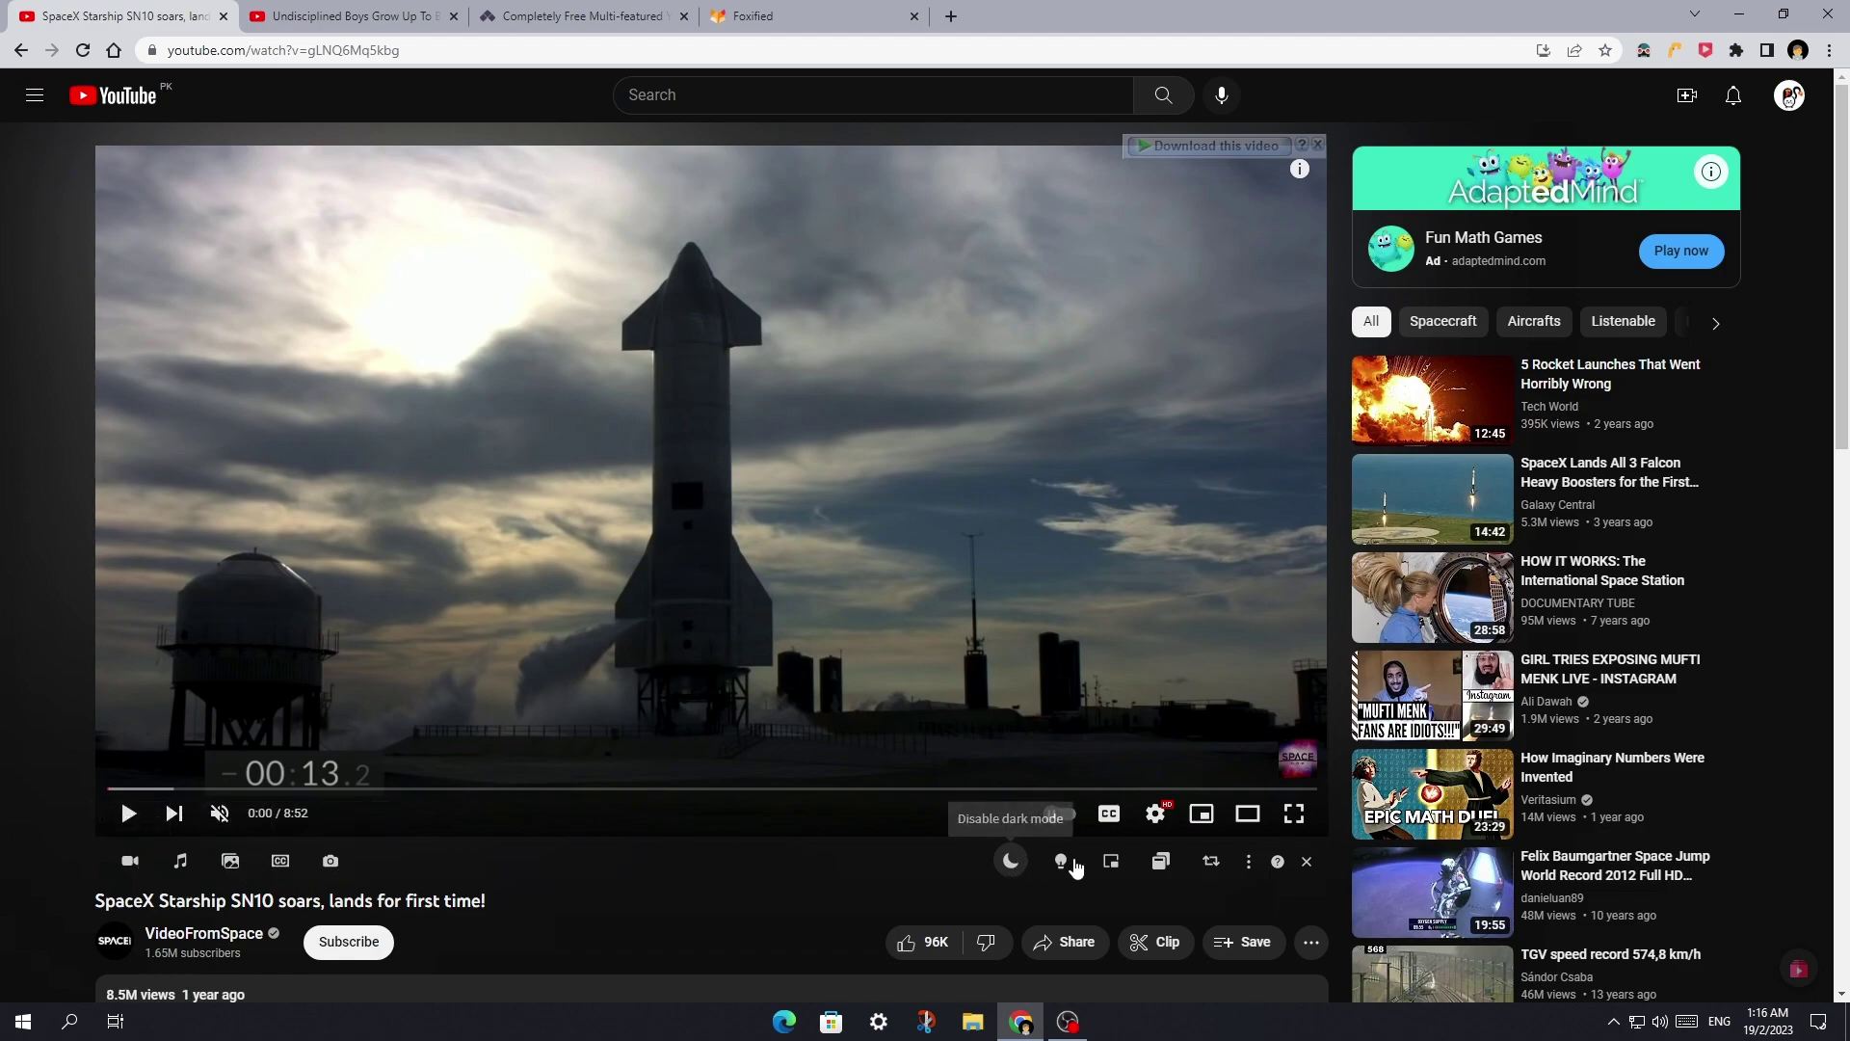
- Open the kebab tools panel on the downloader bar under the SpaceX Starship SN10 video
click(1250, 861)
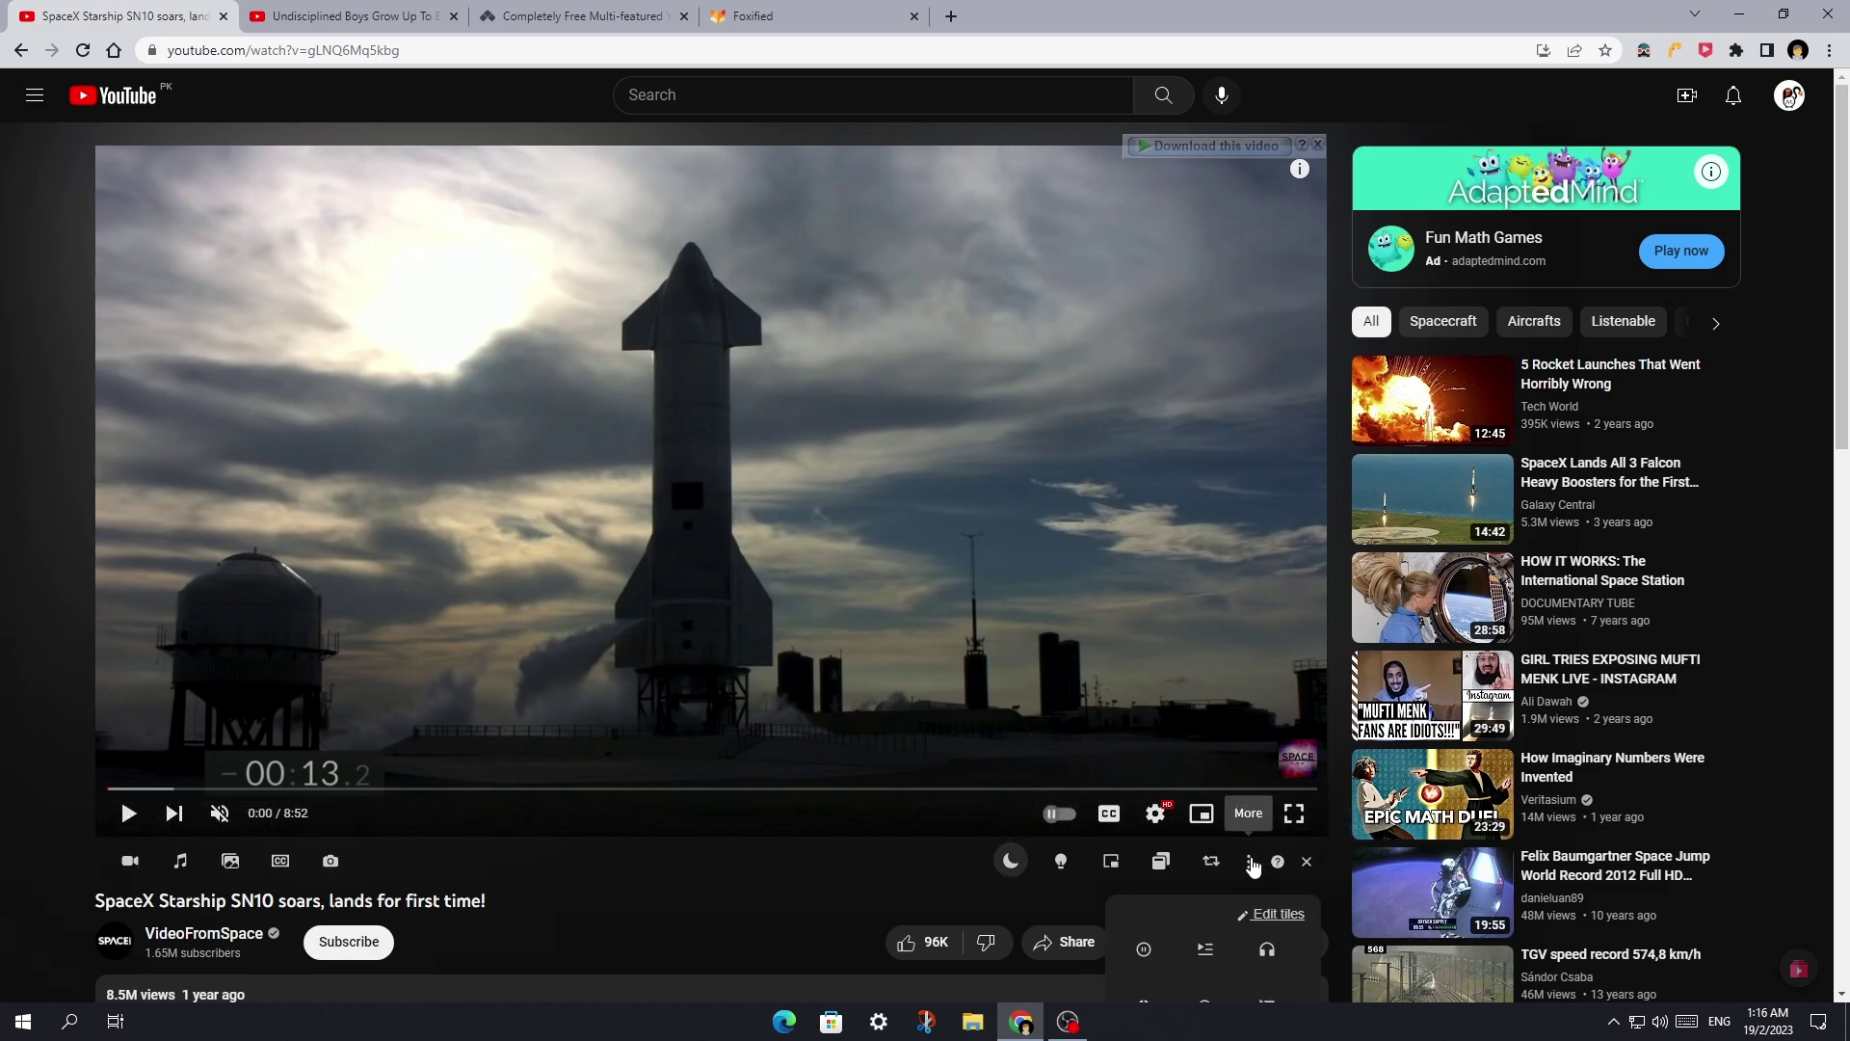
scroll(1211, 810, down, 2)
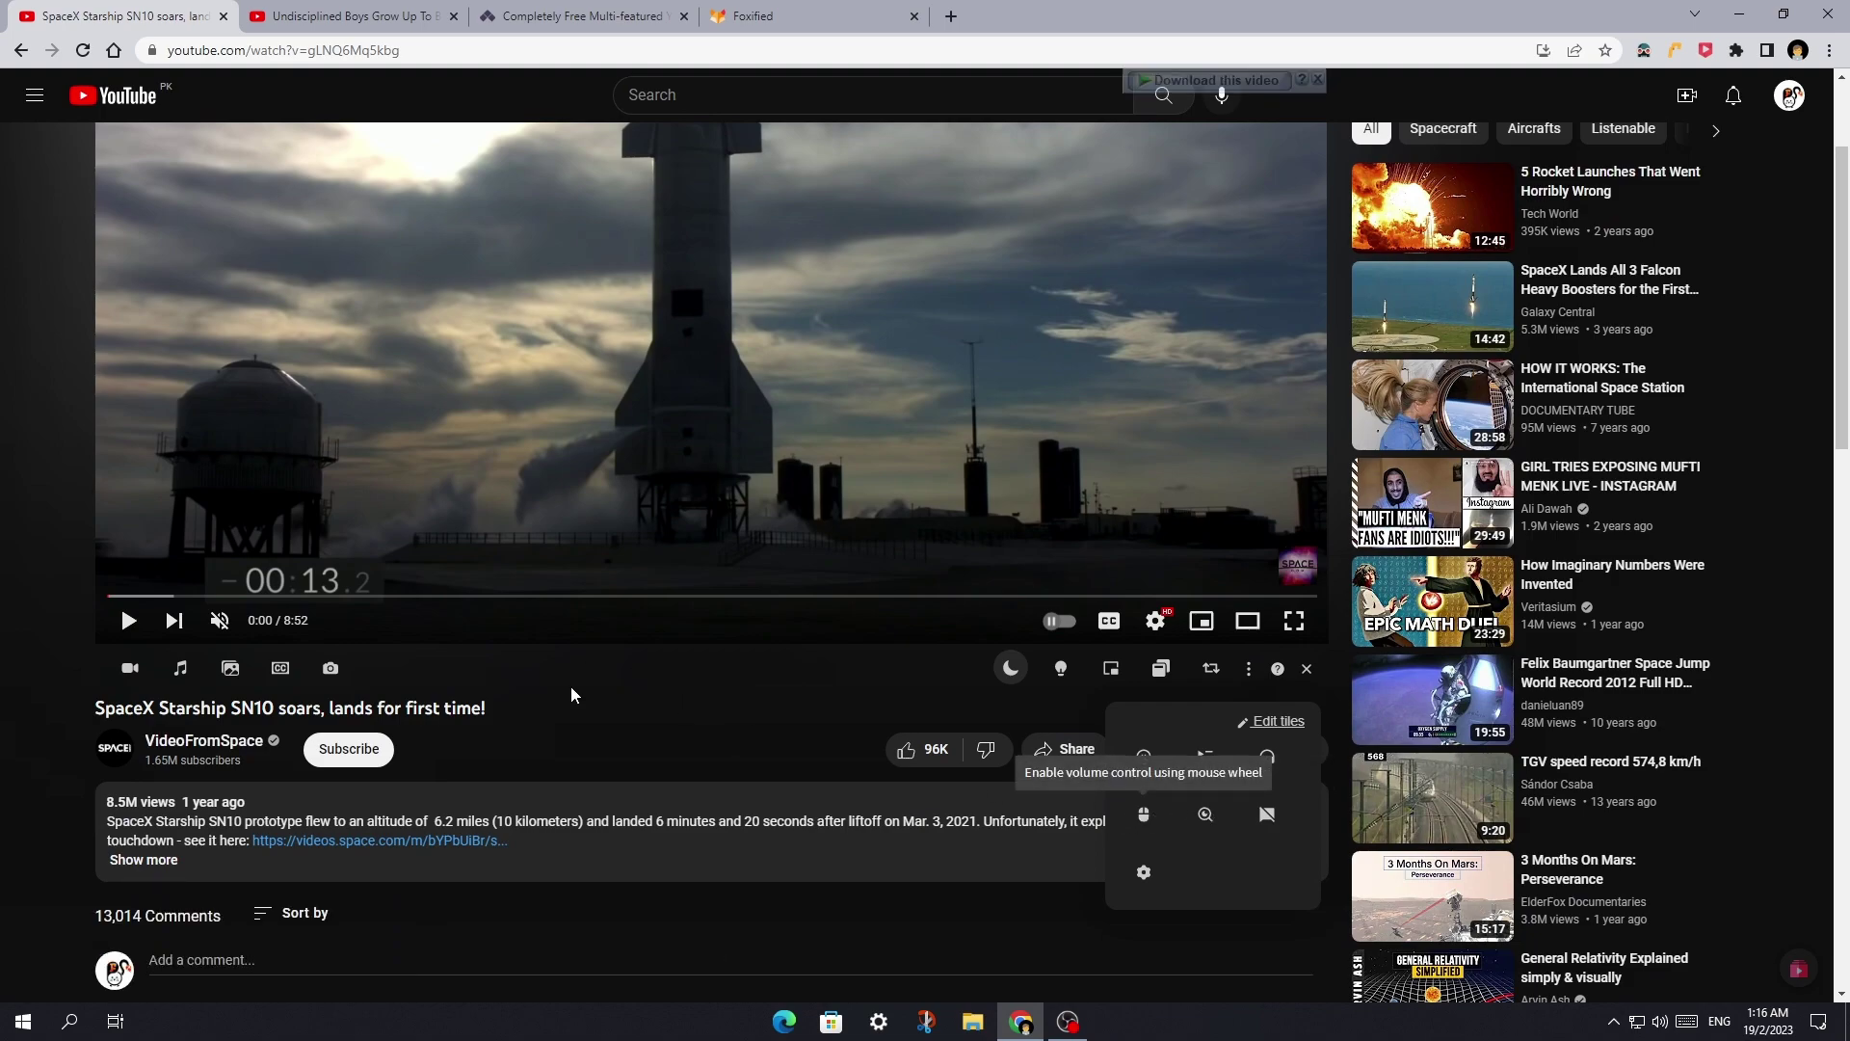
- Start a 1080p MP4 Flixmate download of the Starship SN10 video, then cancel it
click(132, 675)
scroll(123, 777, down, 2)
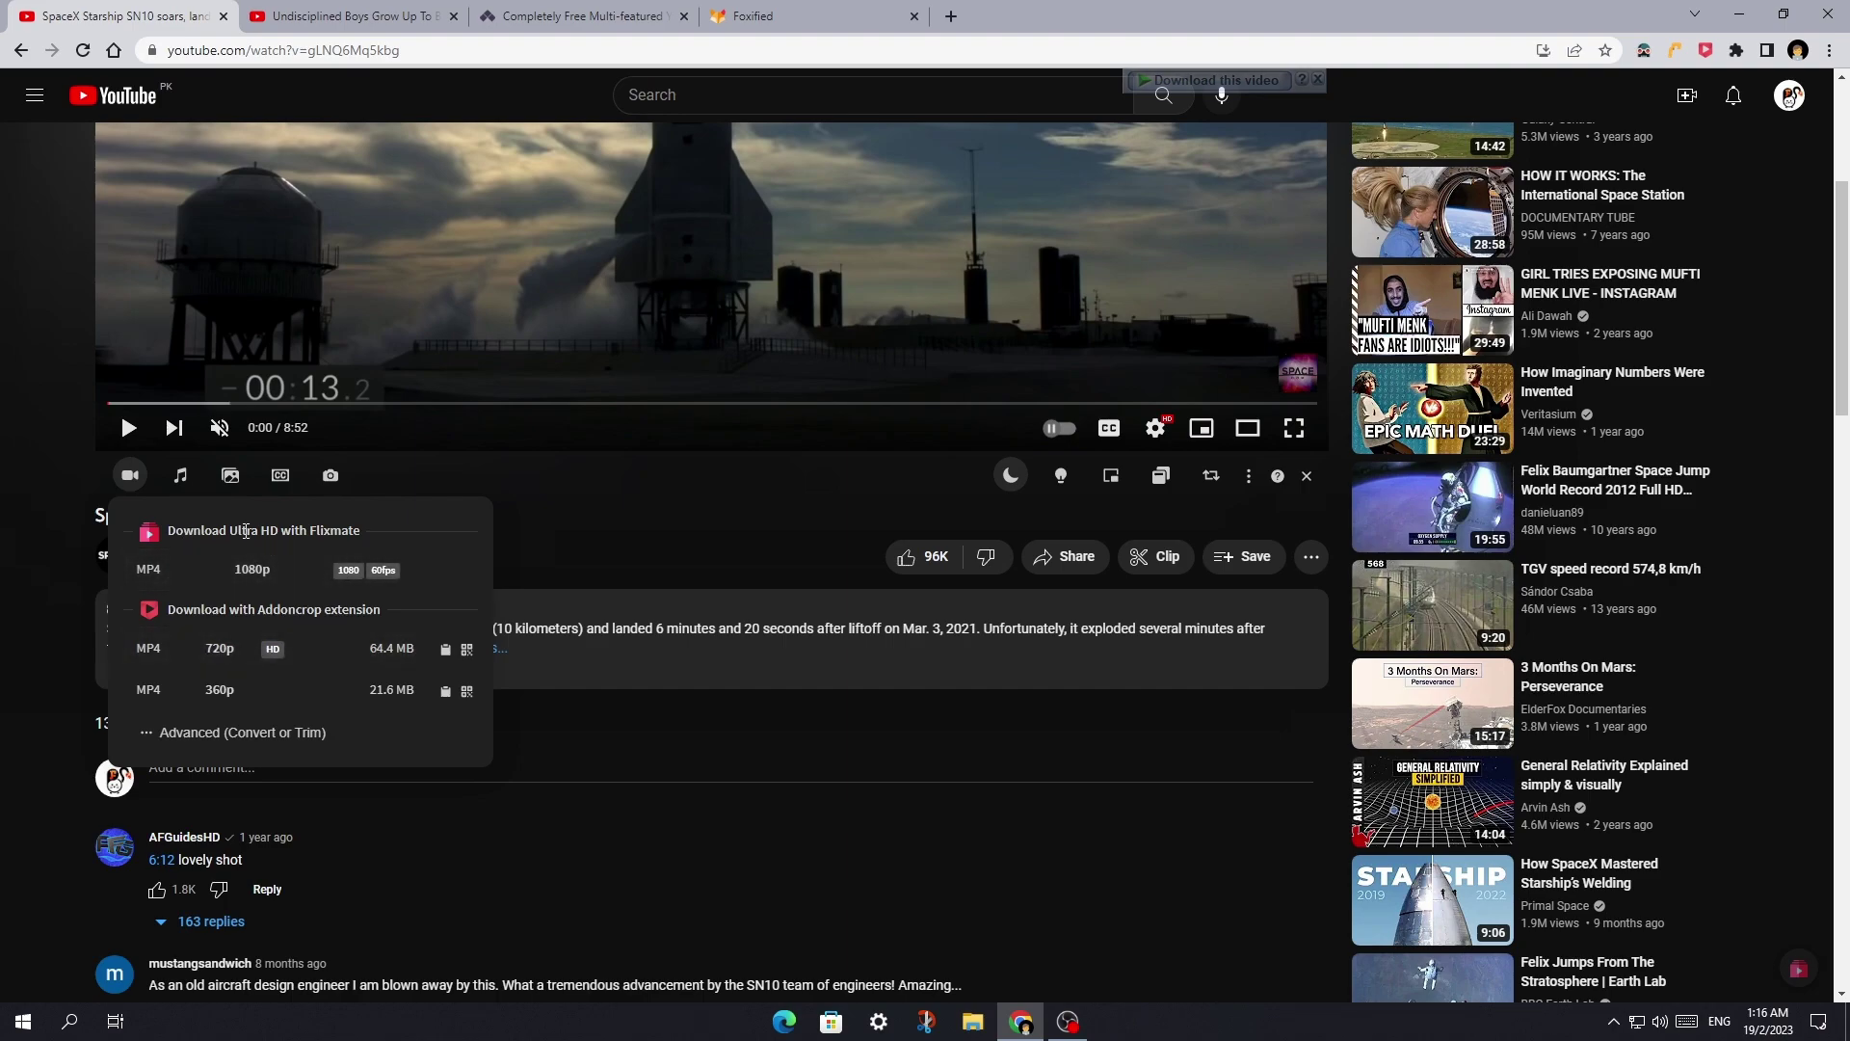
click(207, 576)
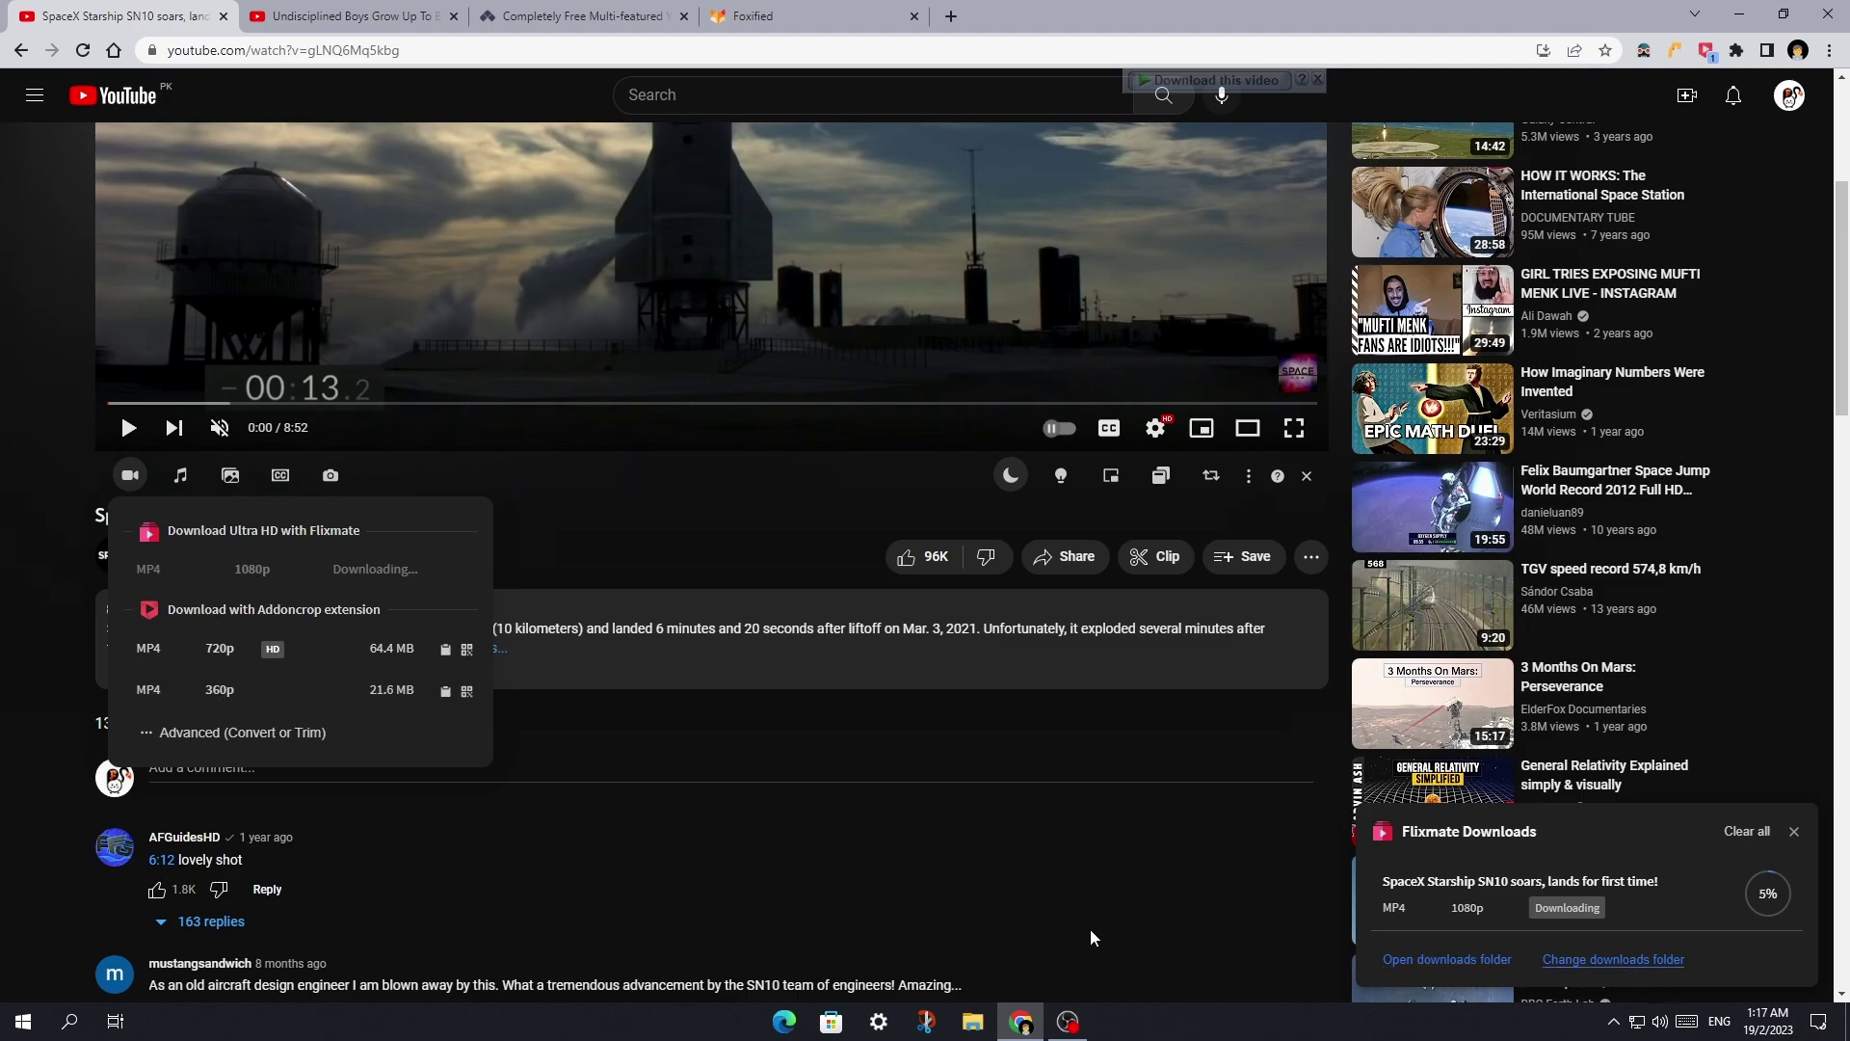
click(1769, 893)
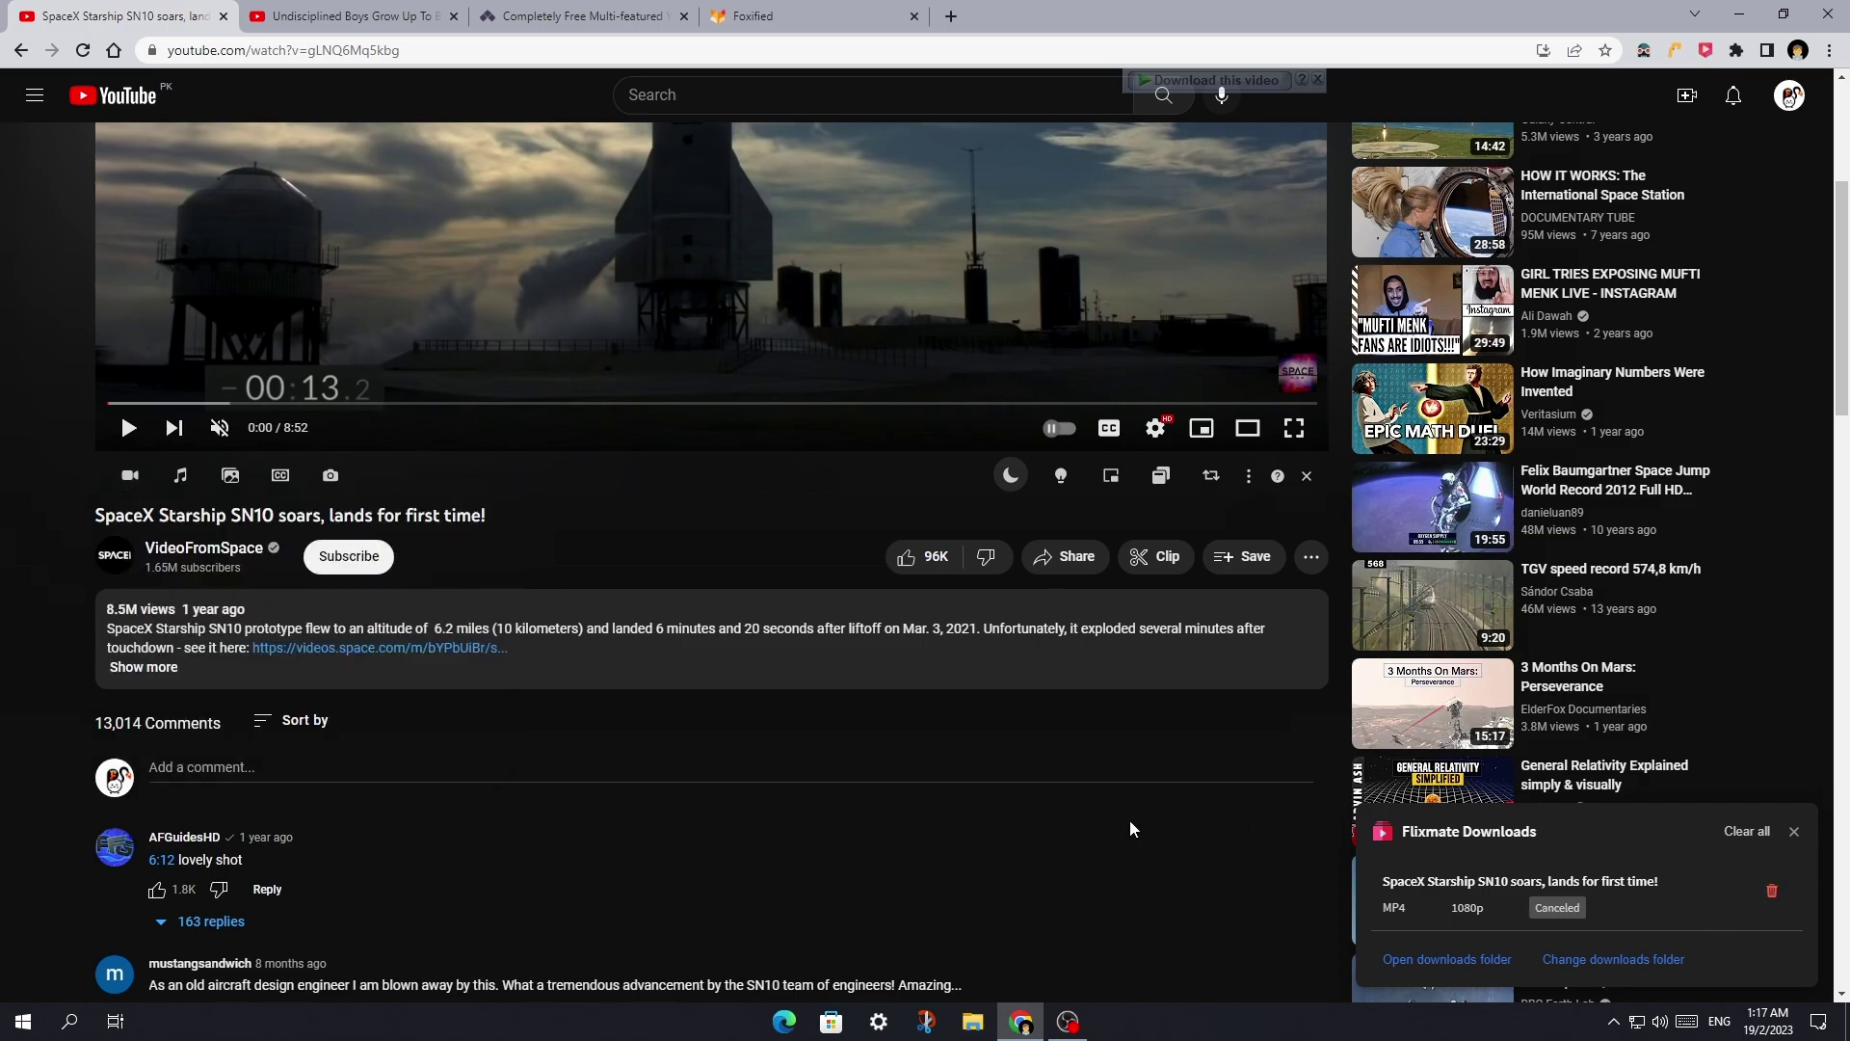
click(132, 476)
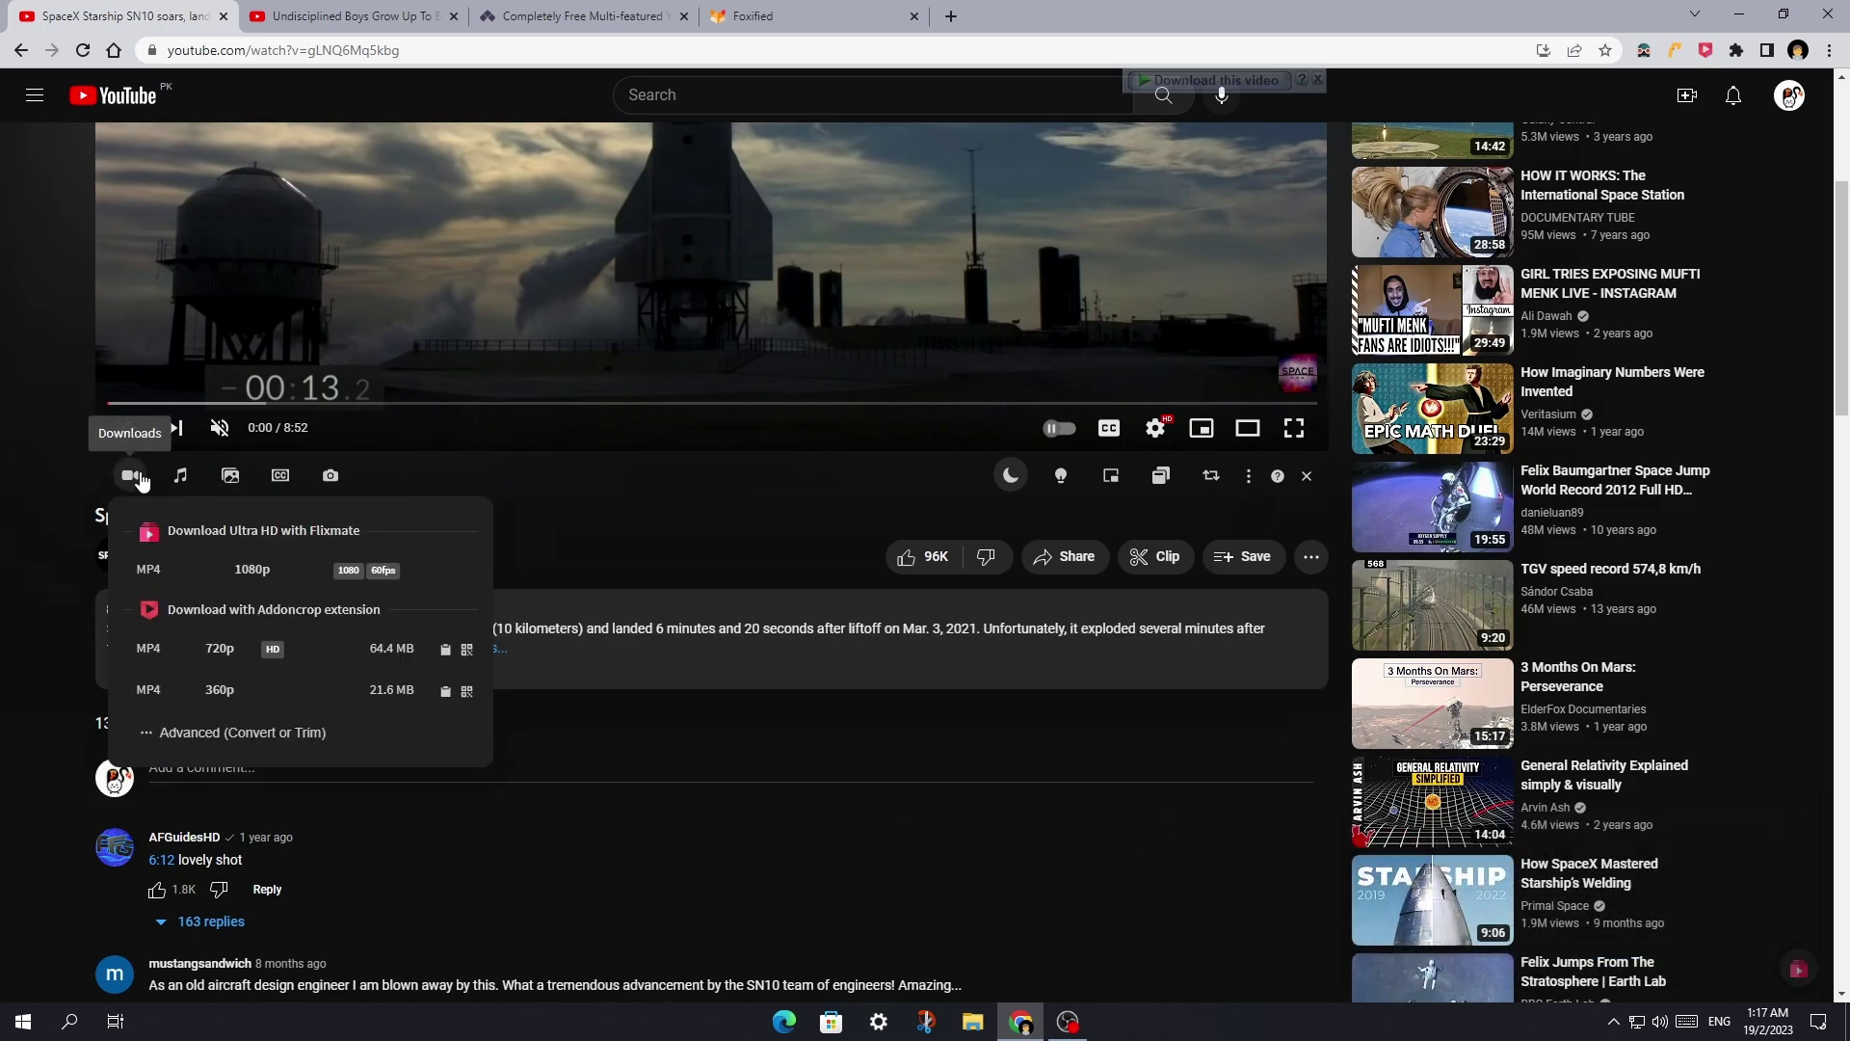
click(222, 732)
scroll(287, 711, down, 2)
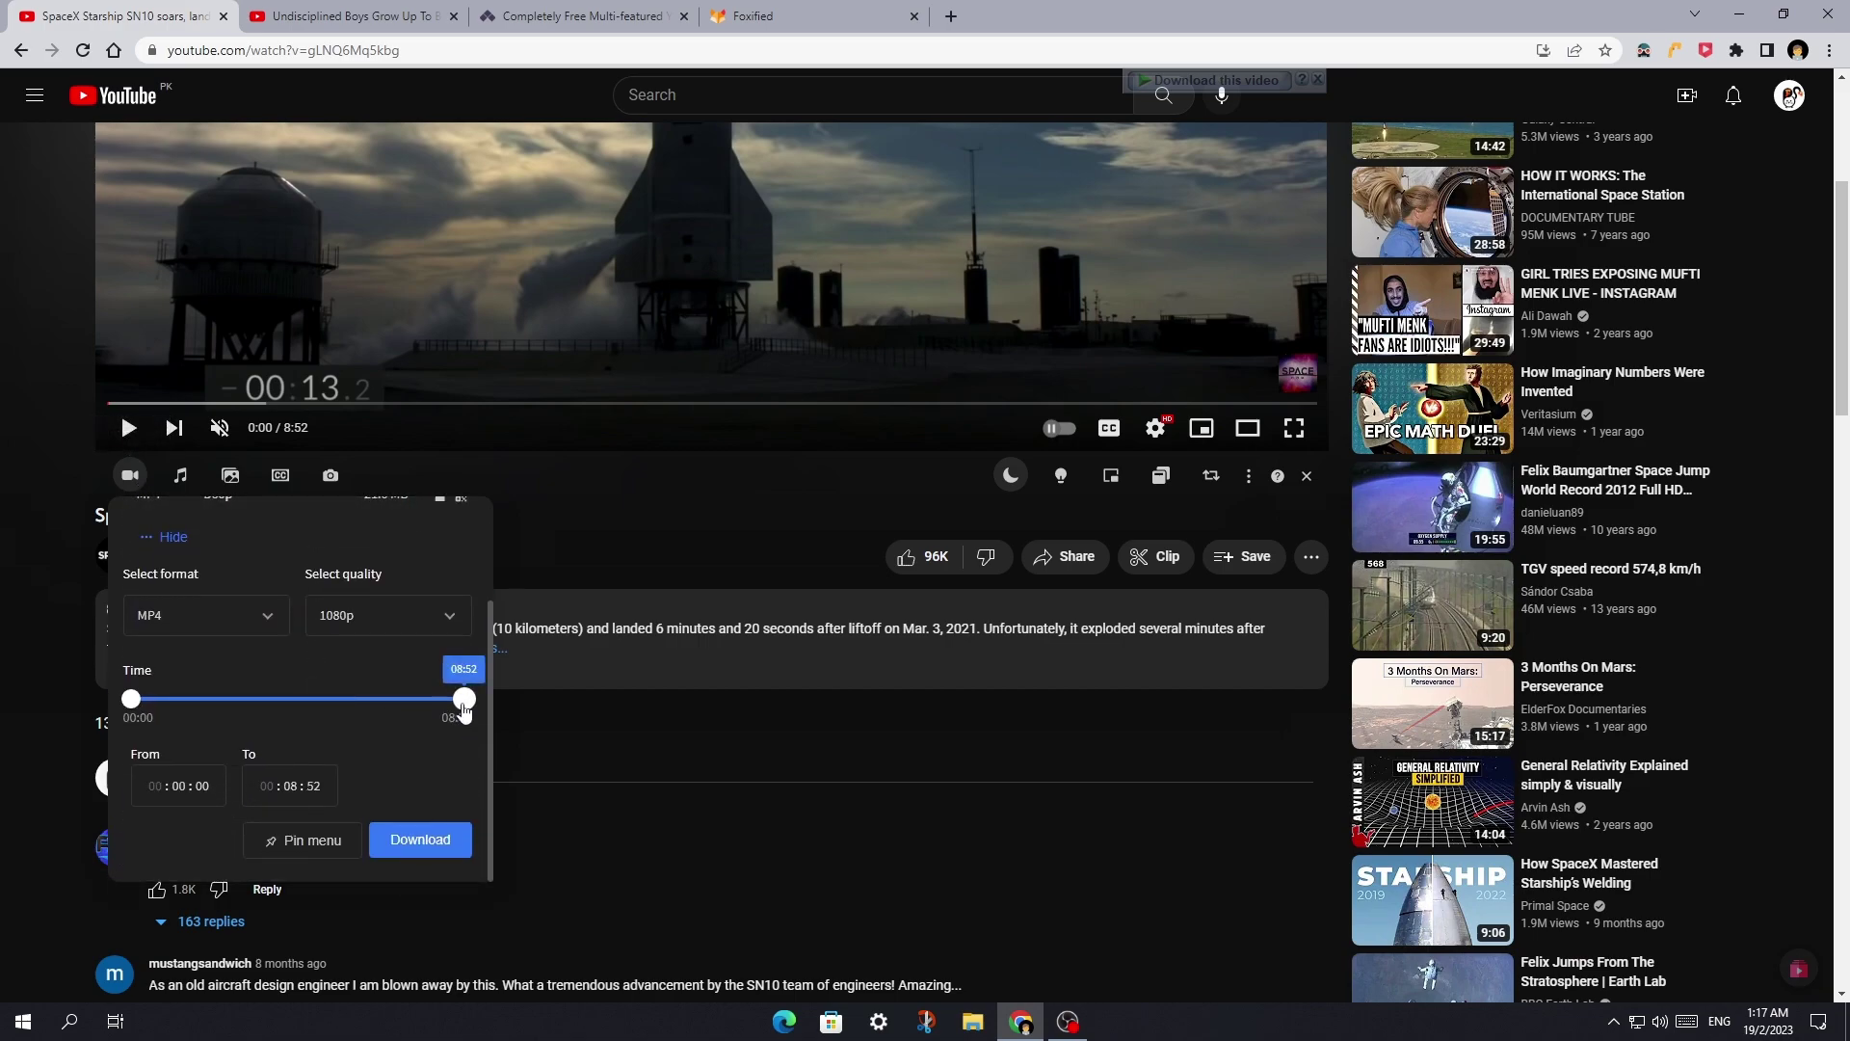
drag(464, 701, 143, 700)
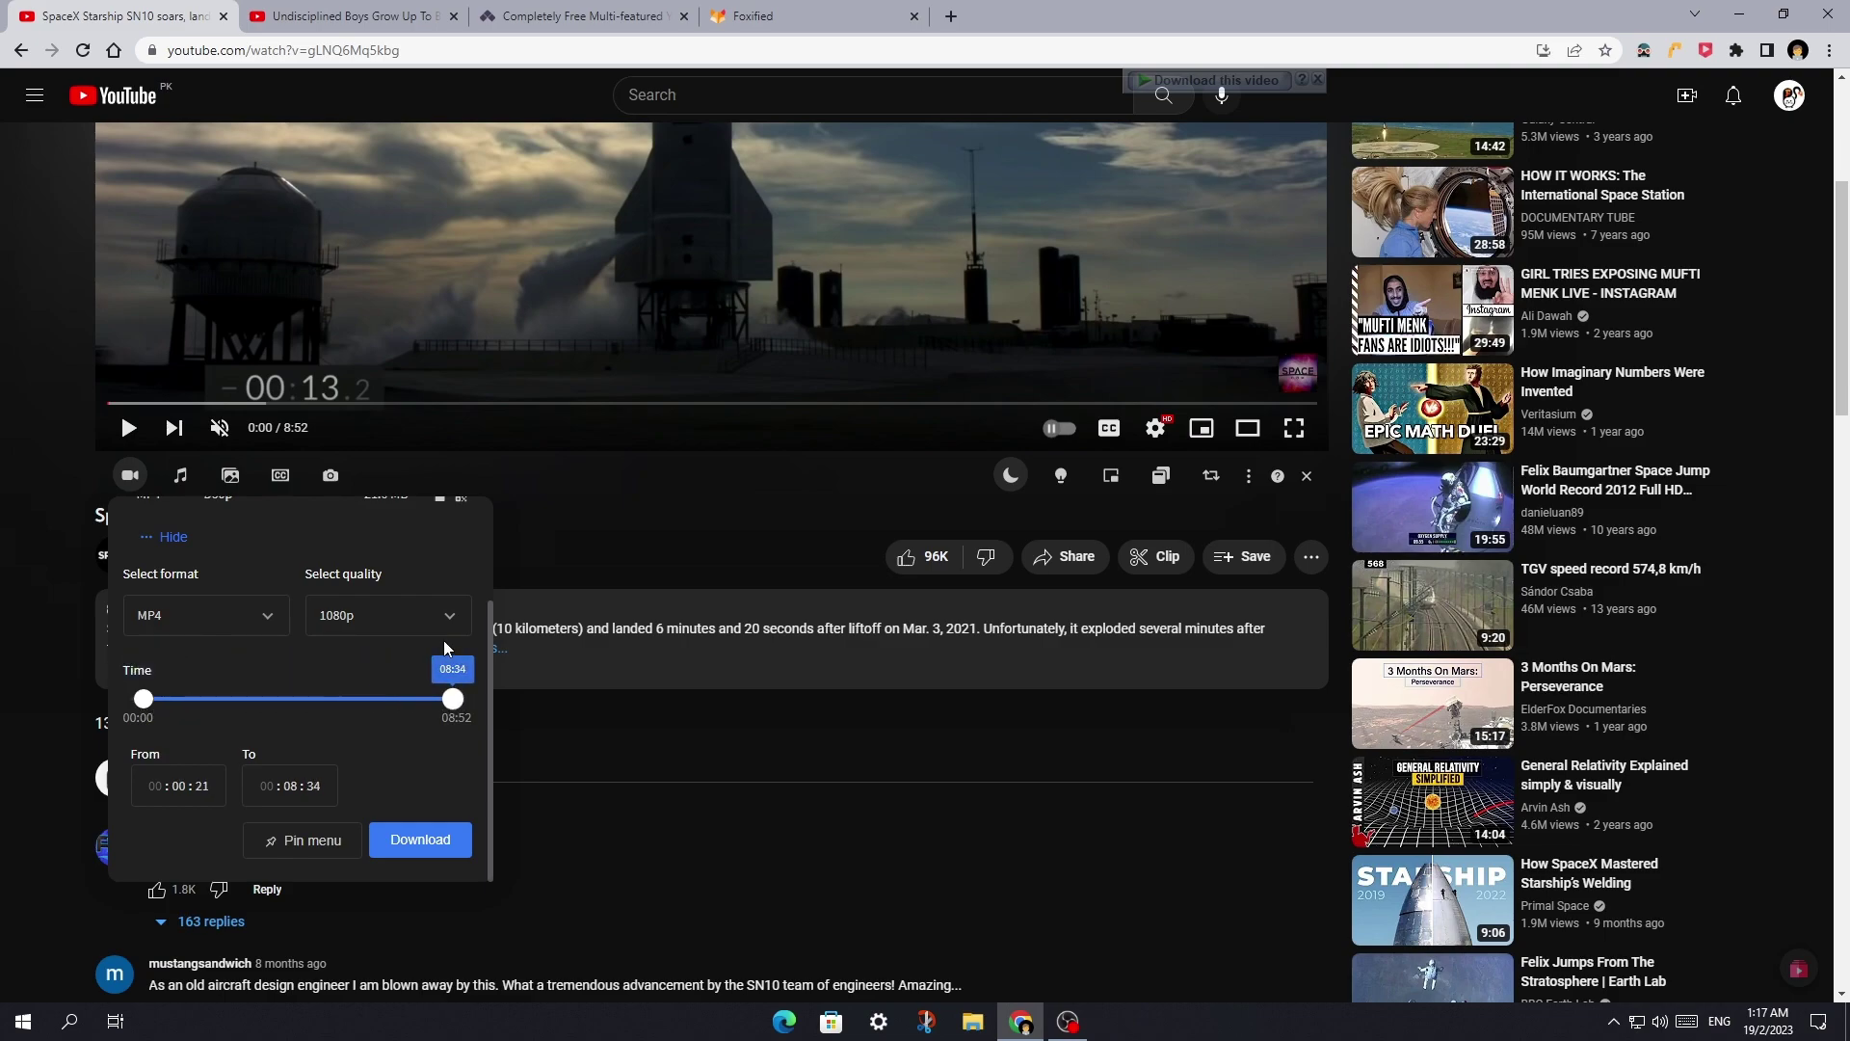
scroll(446, 648, up, 3)
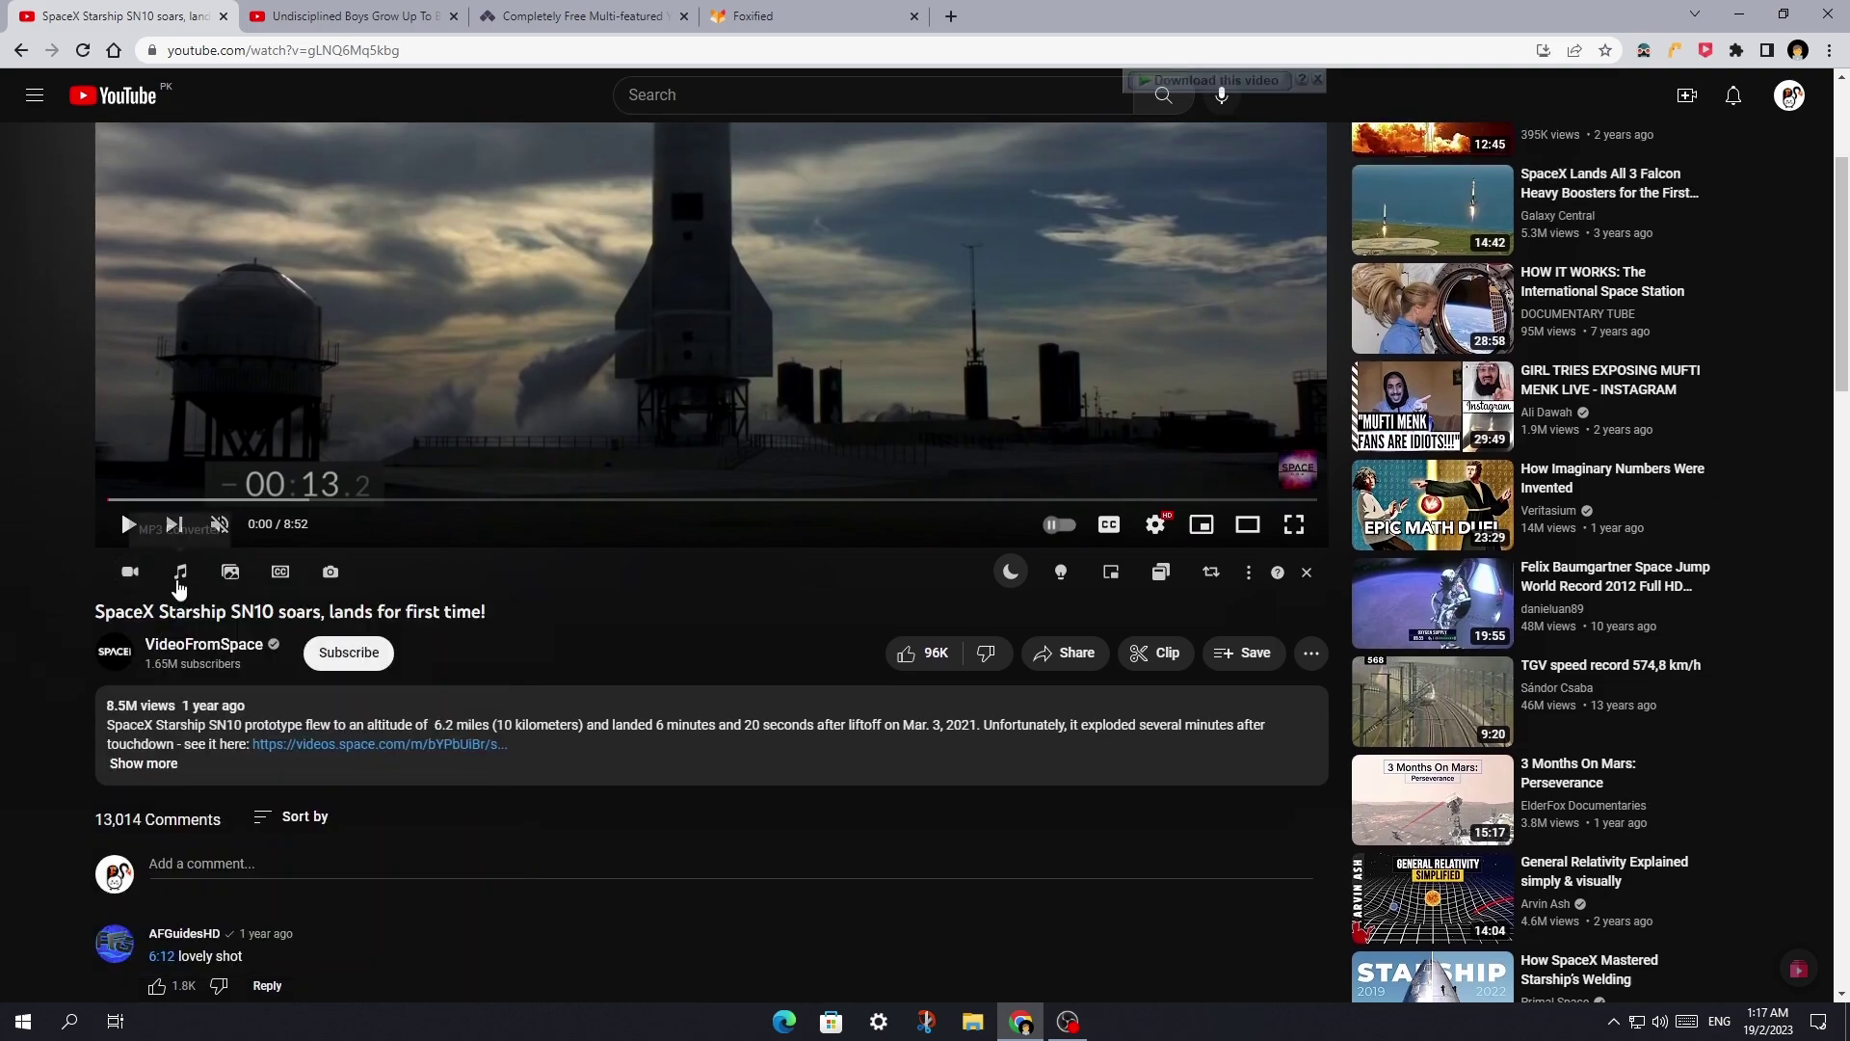
mouse_move(179, 584)
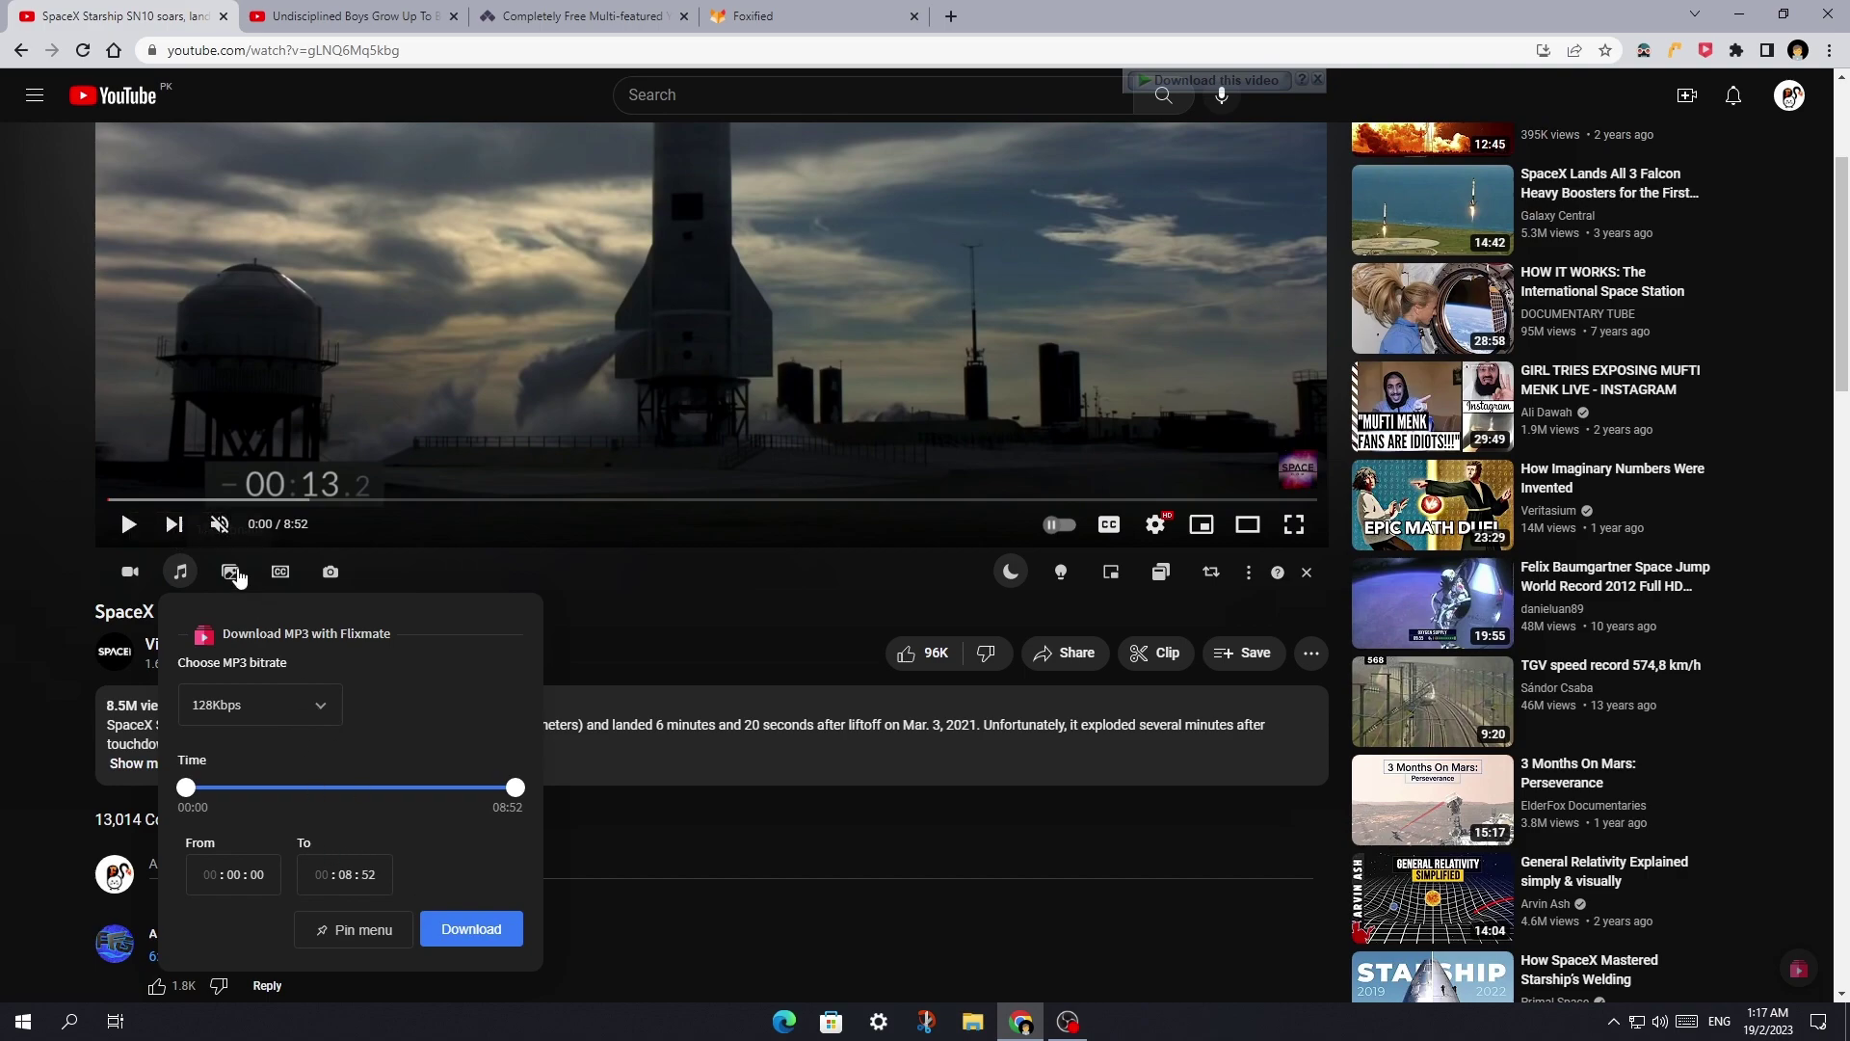
mouse_move(238, 573)
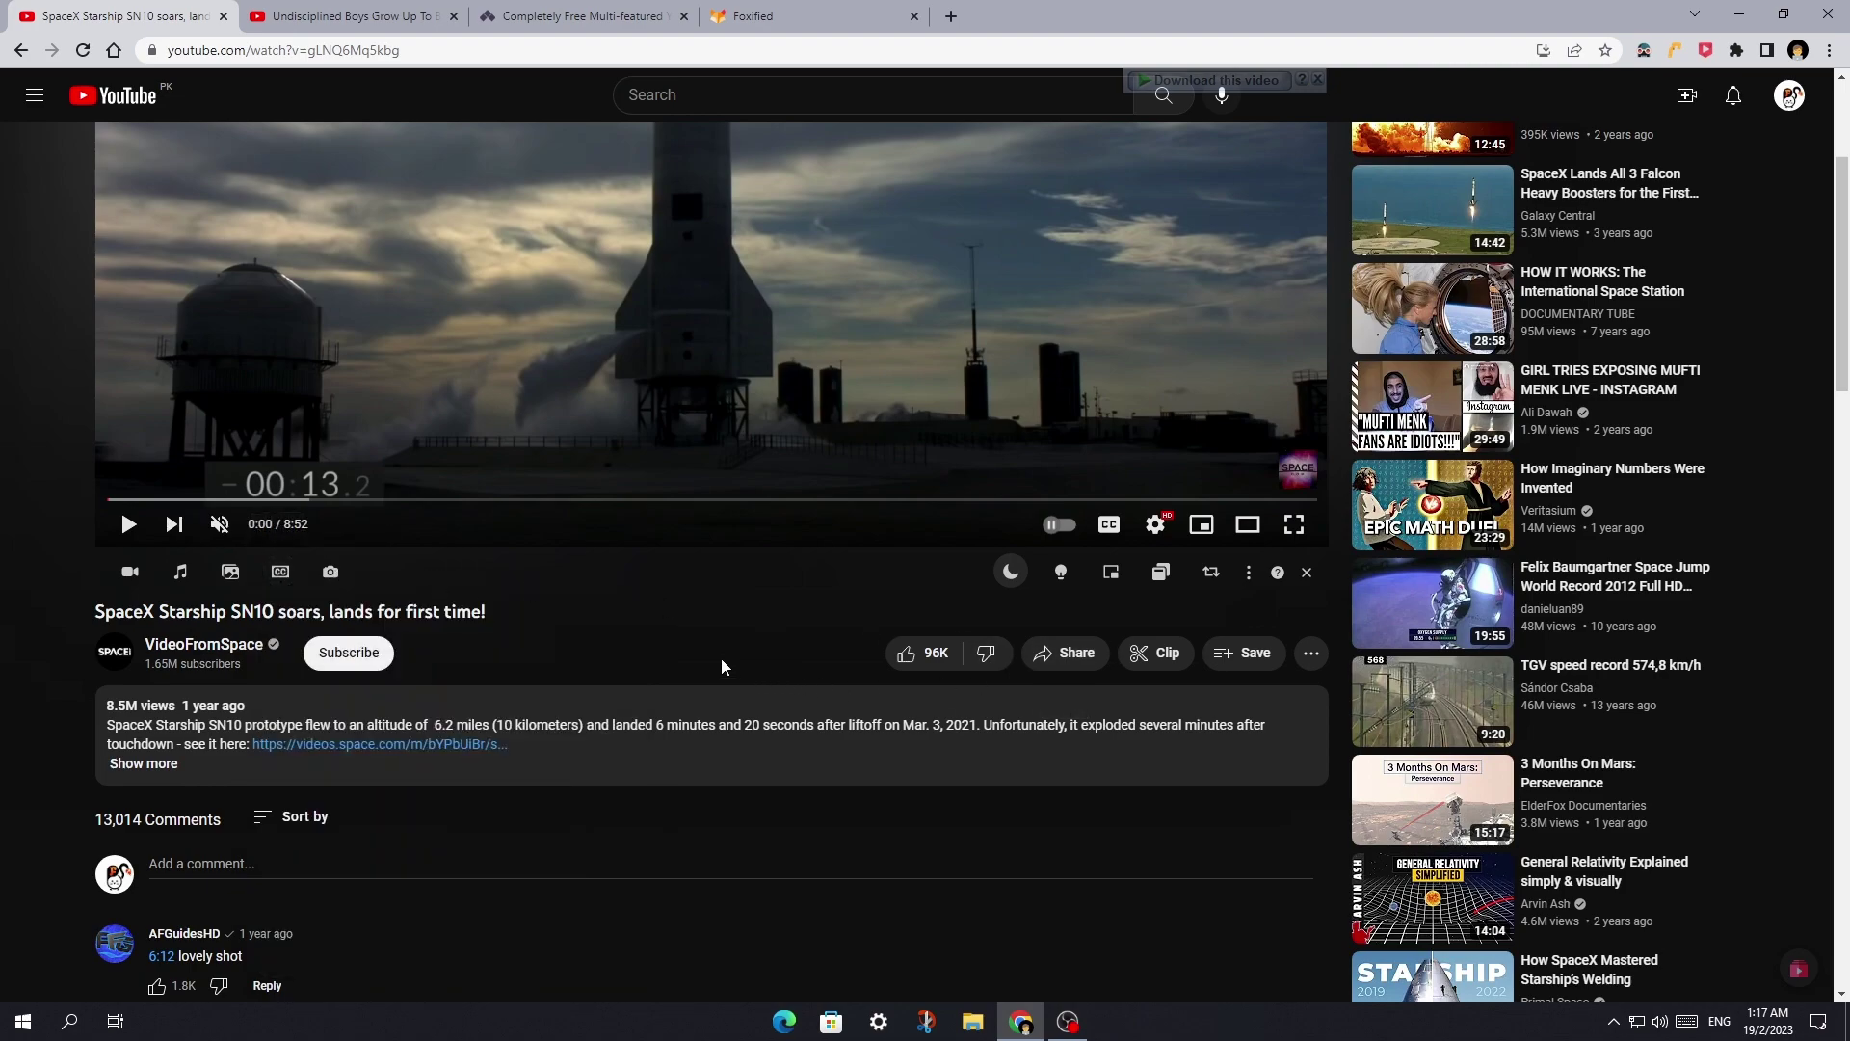
- Switch to the 'Undisciplined Boys Grow Up To Be Undisciplined Men' short and pause it
scroll(453, 640, up, 3)
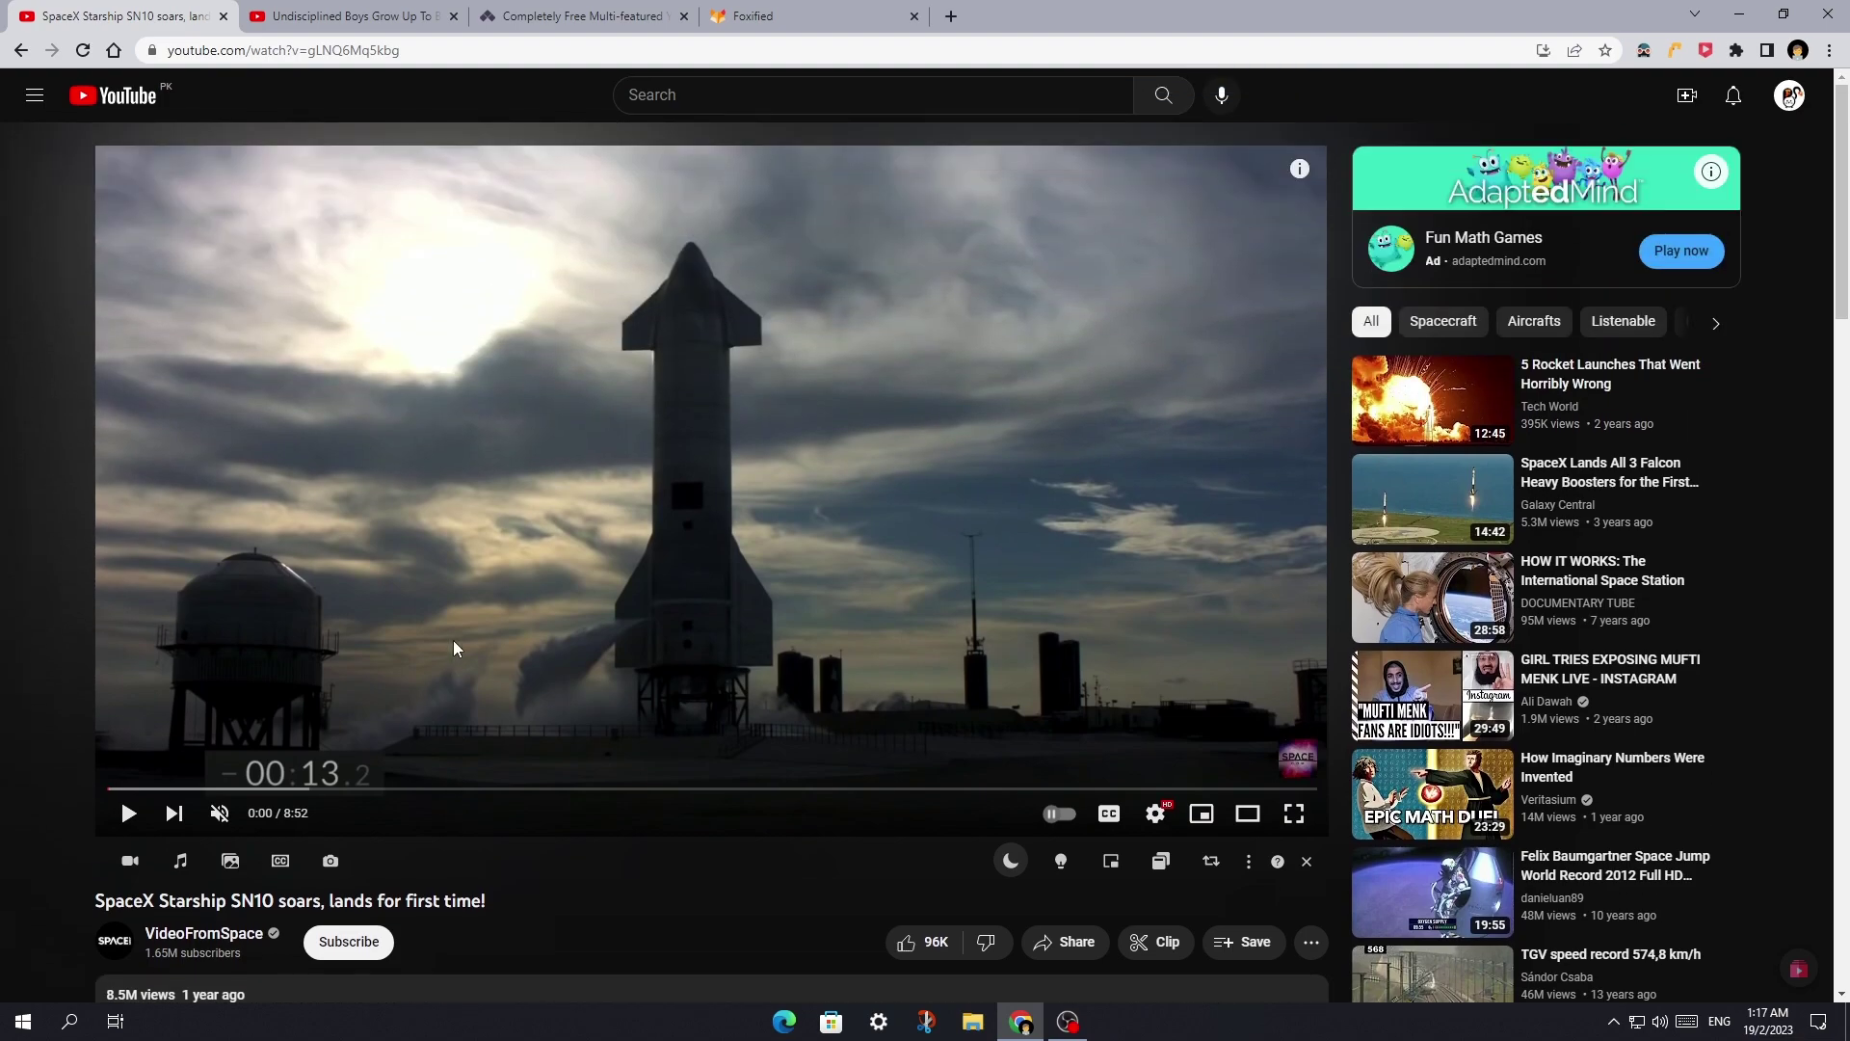
click(414, 21)
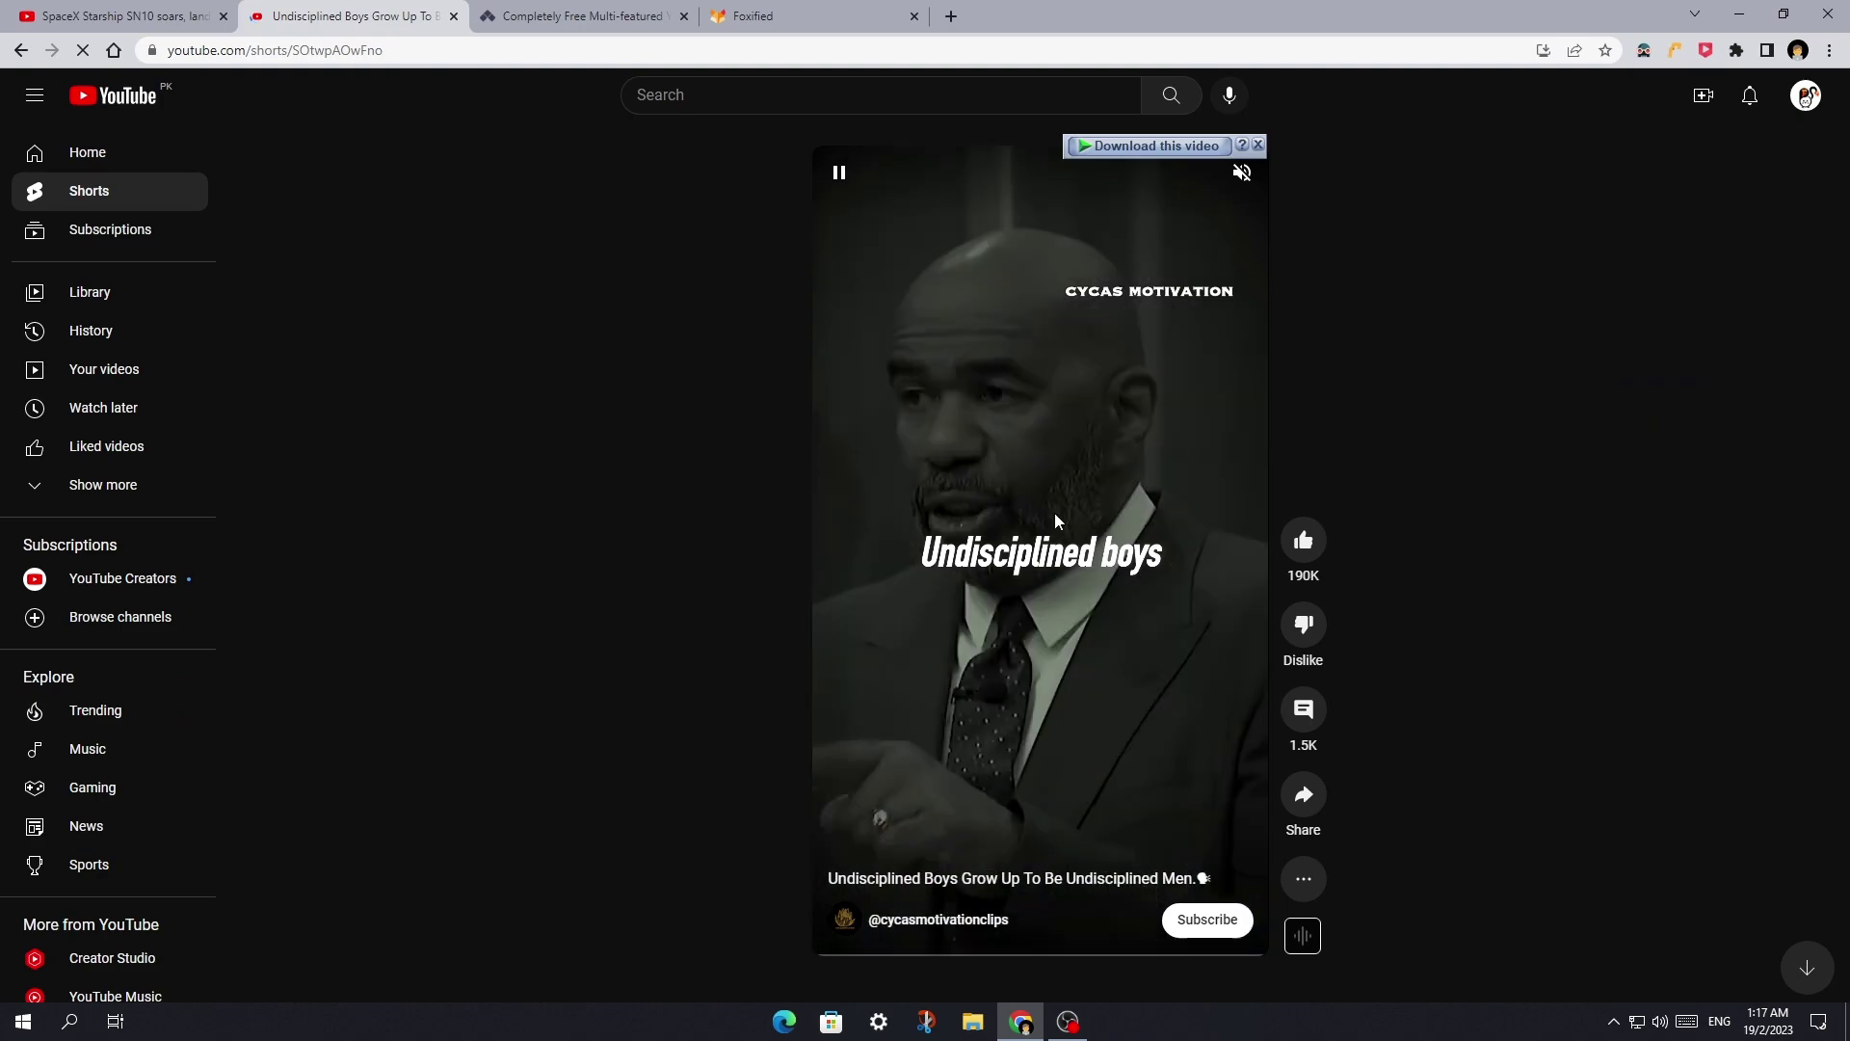
click(1039, 505)
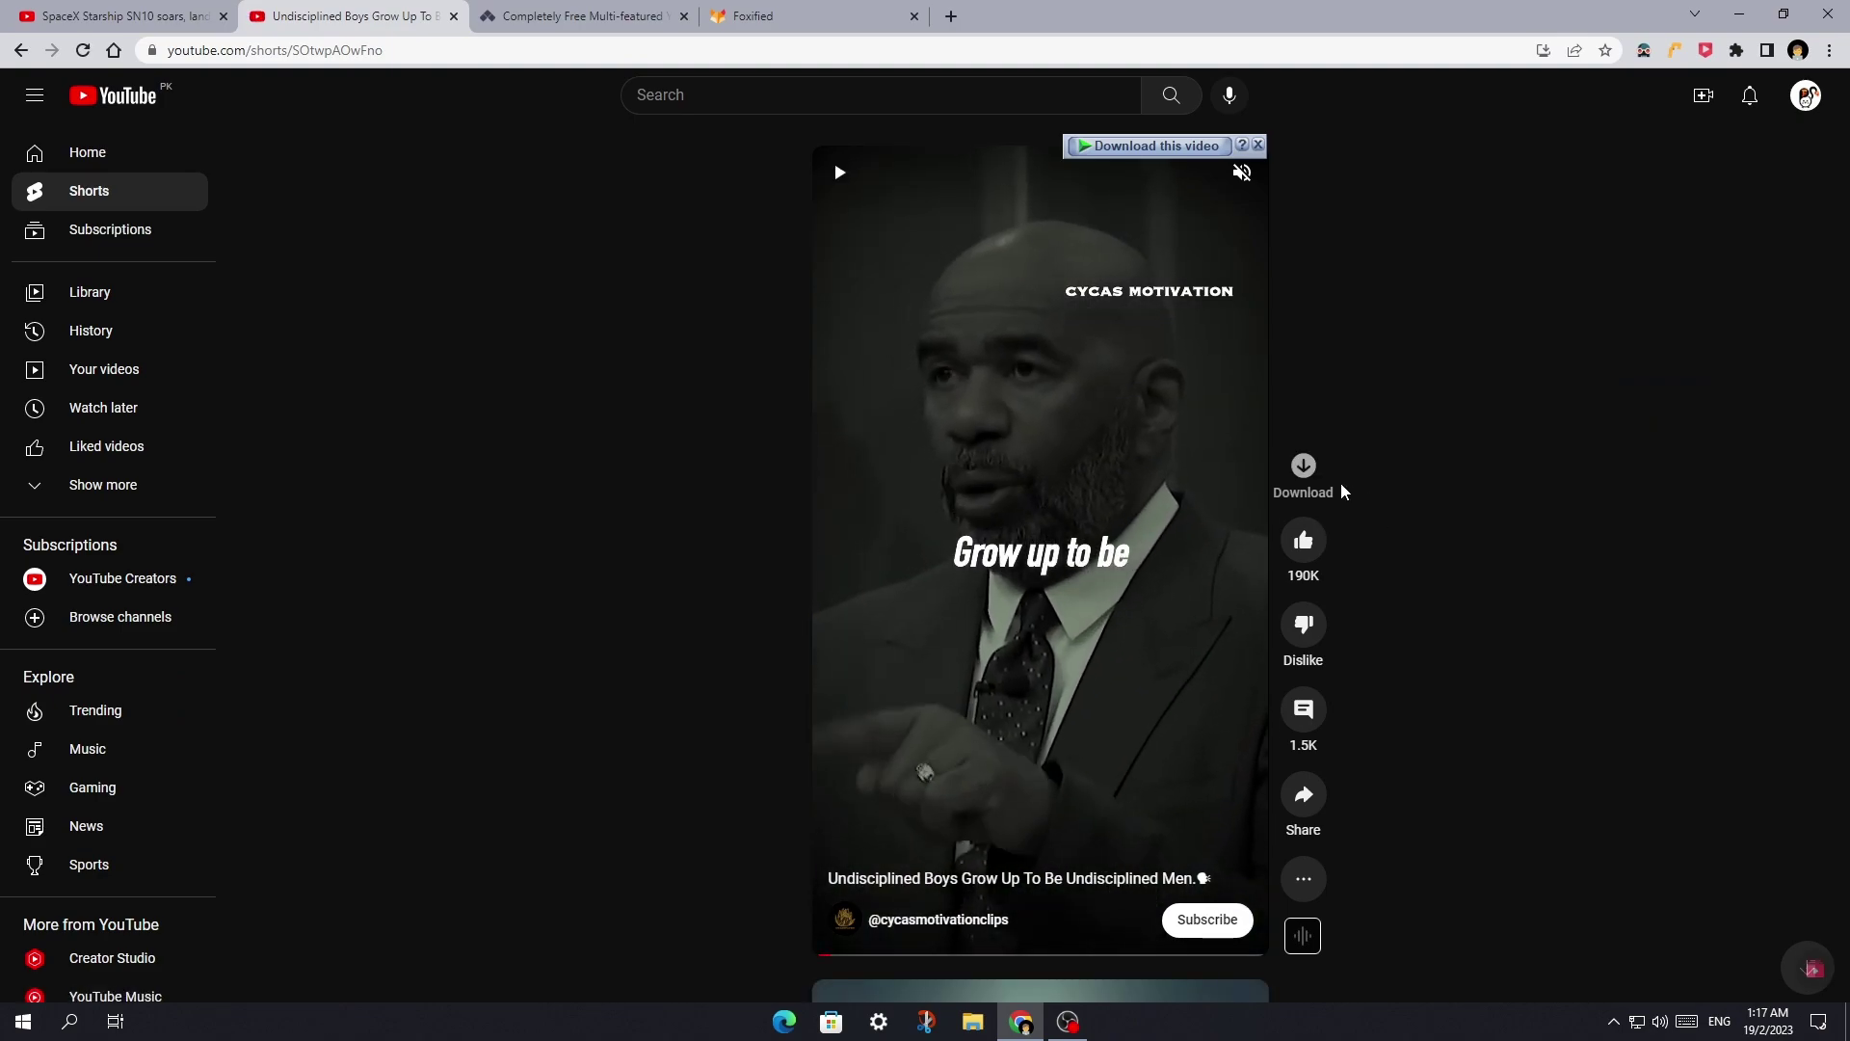
- Browse the short's MP3, thumbnail image and MP4 download options, then close them
click(1299, 472)
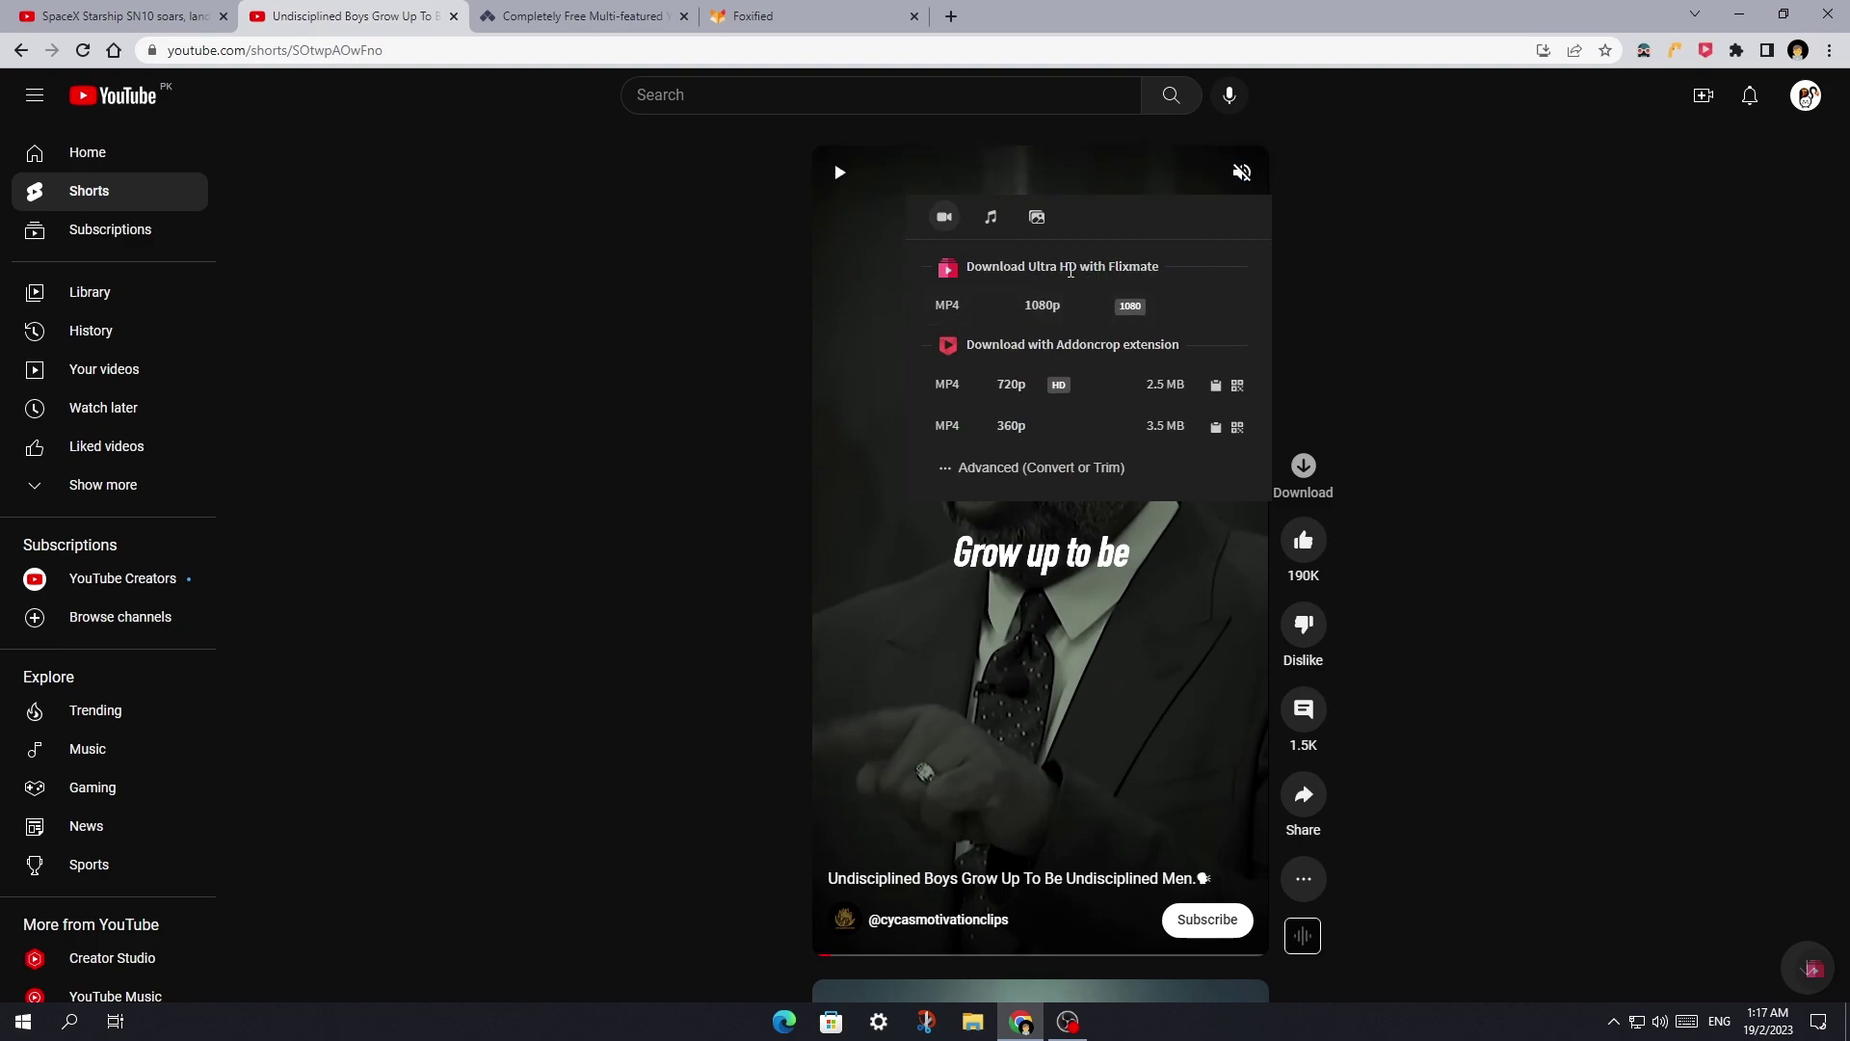
click(993, 228)
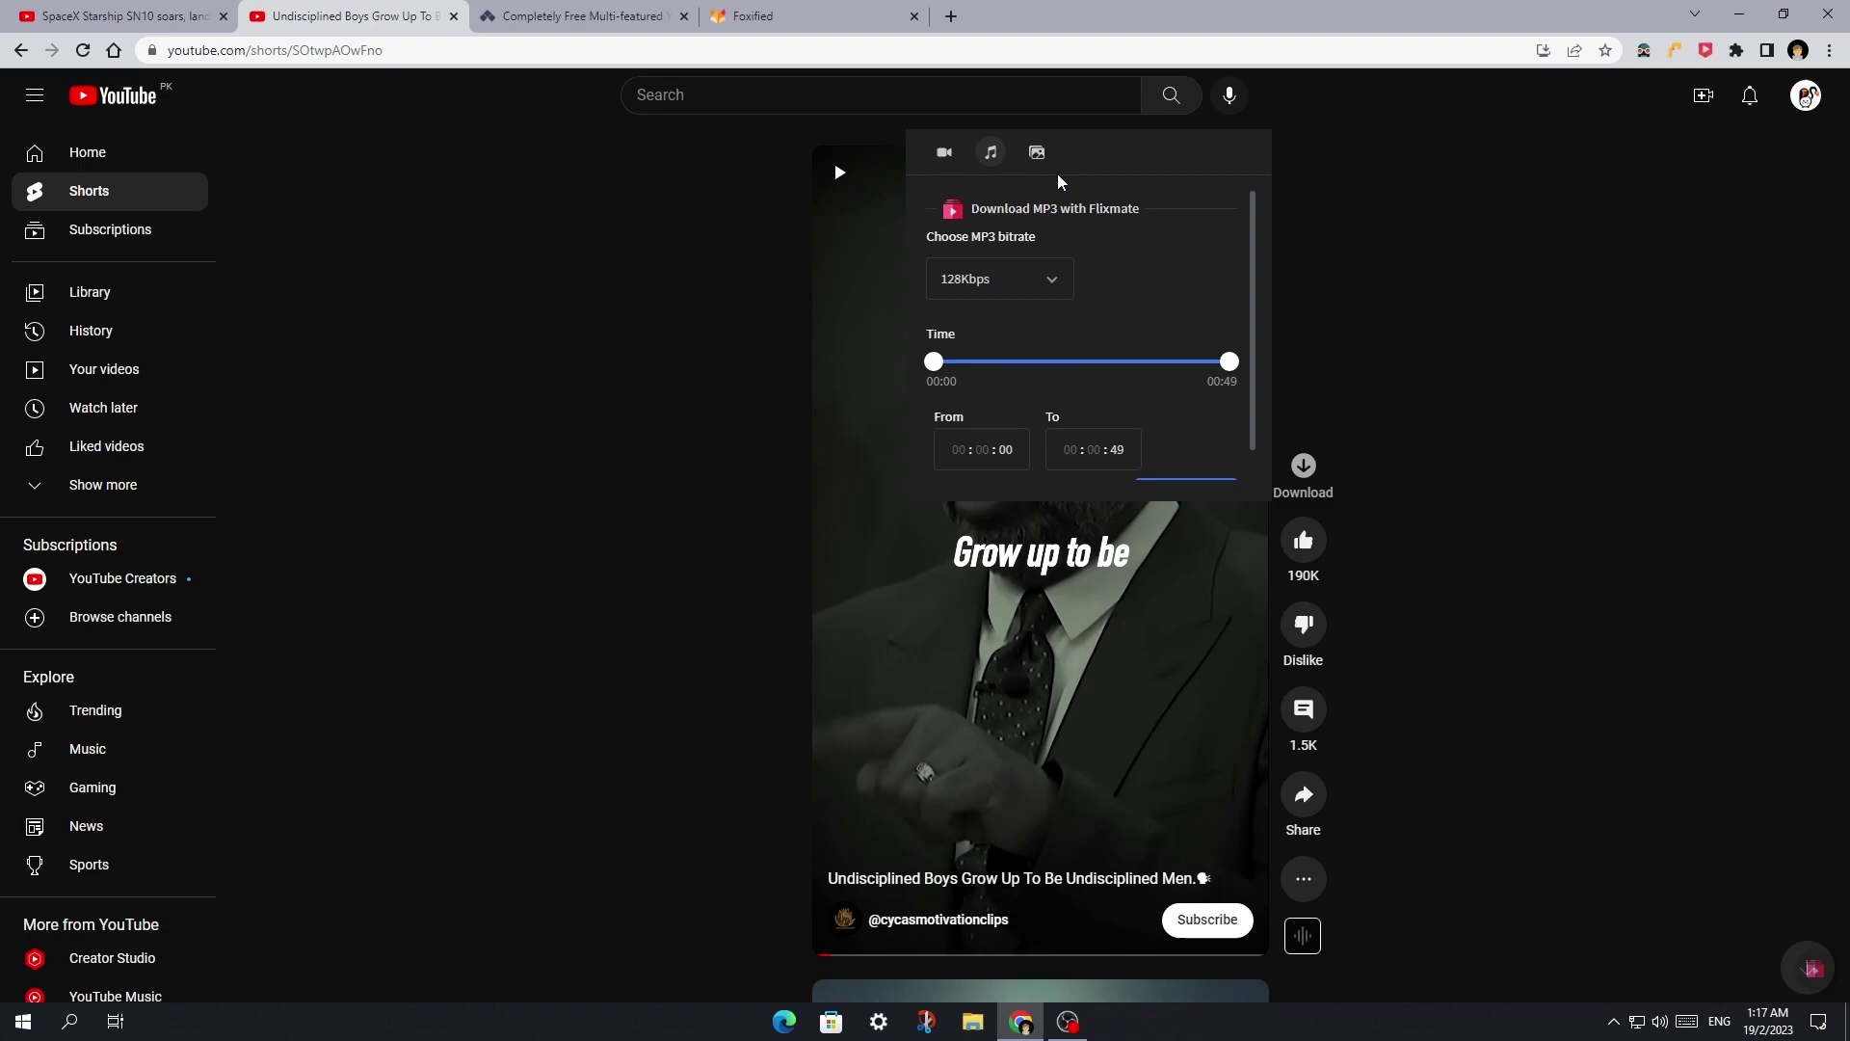
click(1034, 166)
click(945, 157)
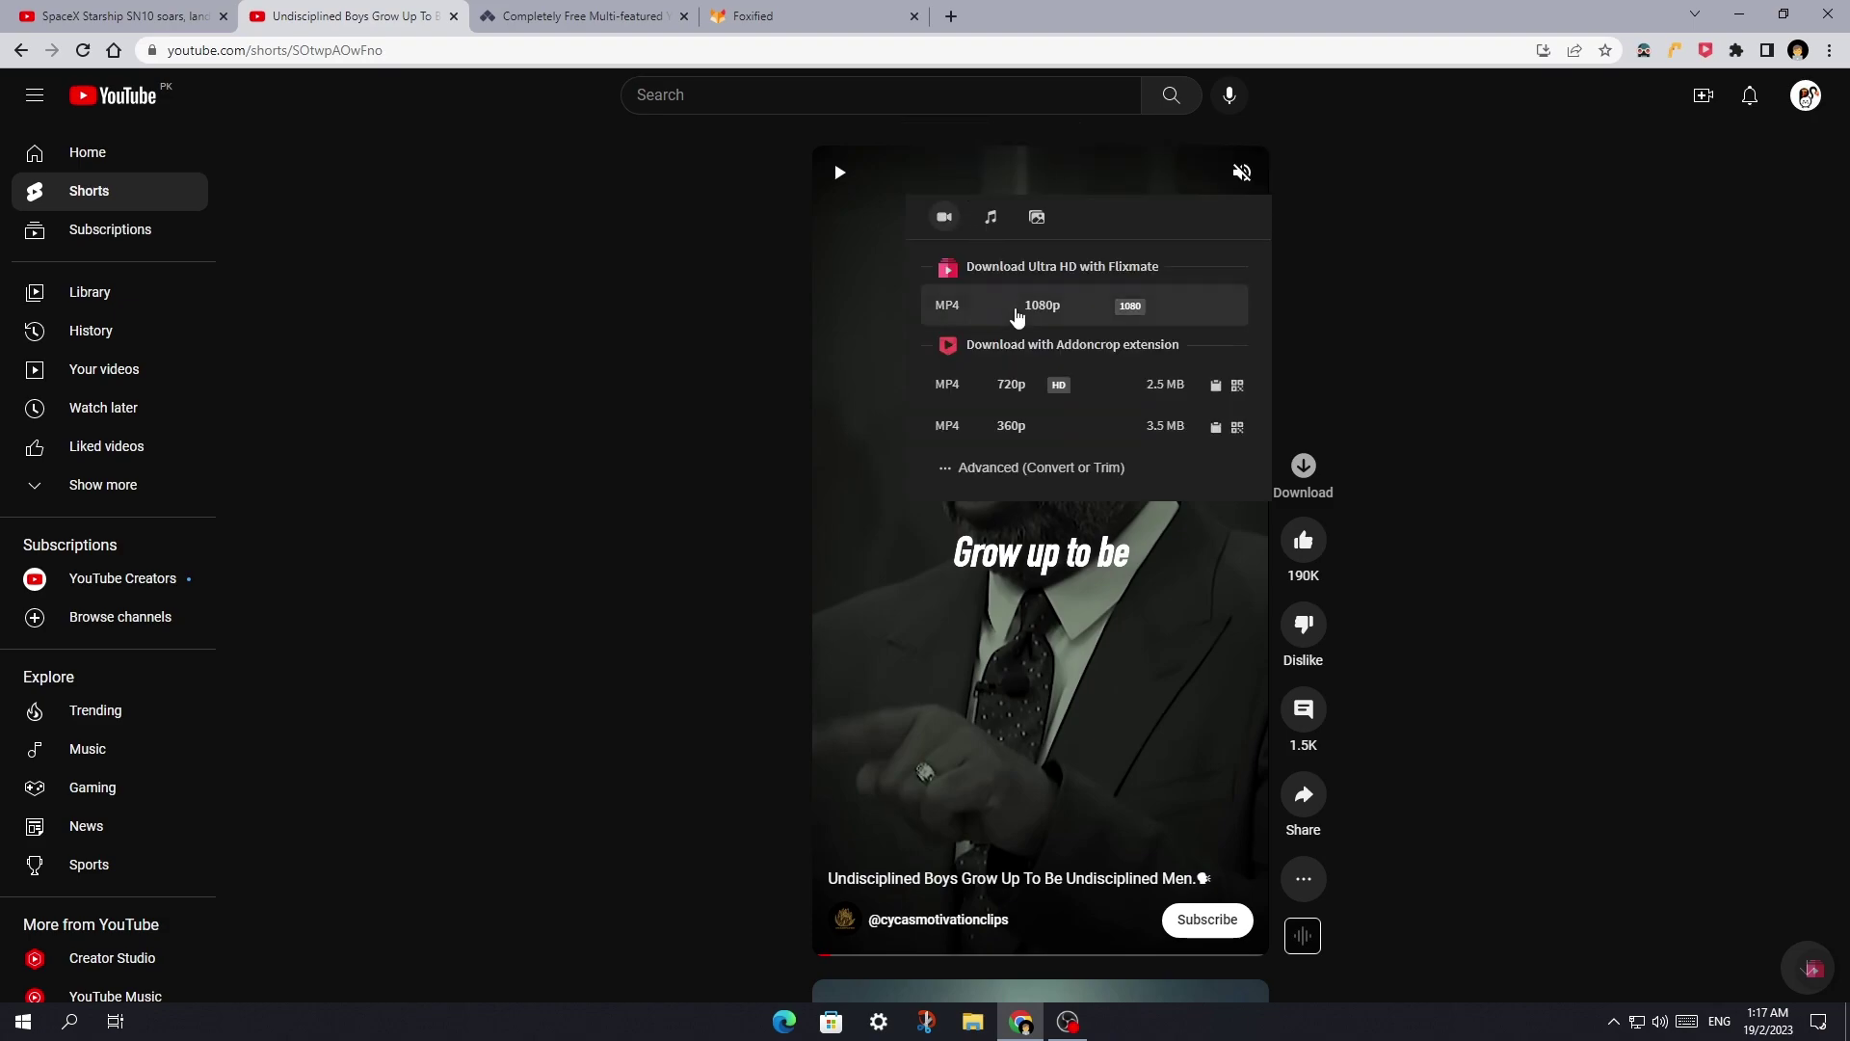
click(456, 361)
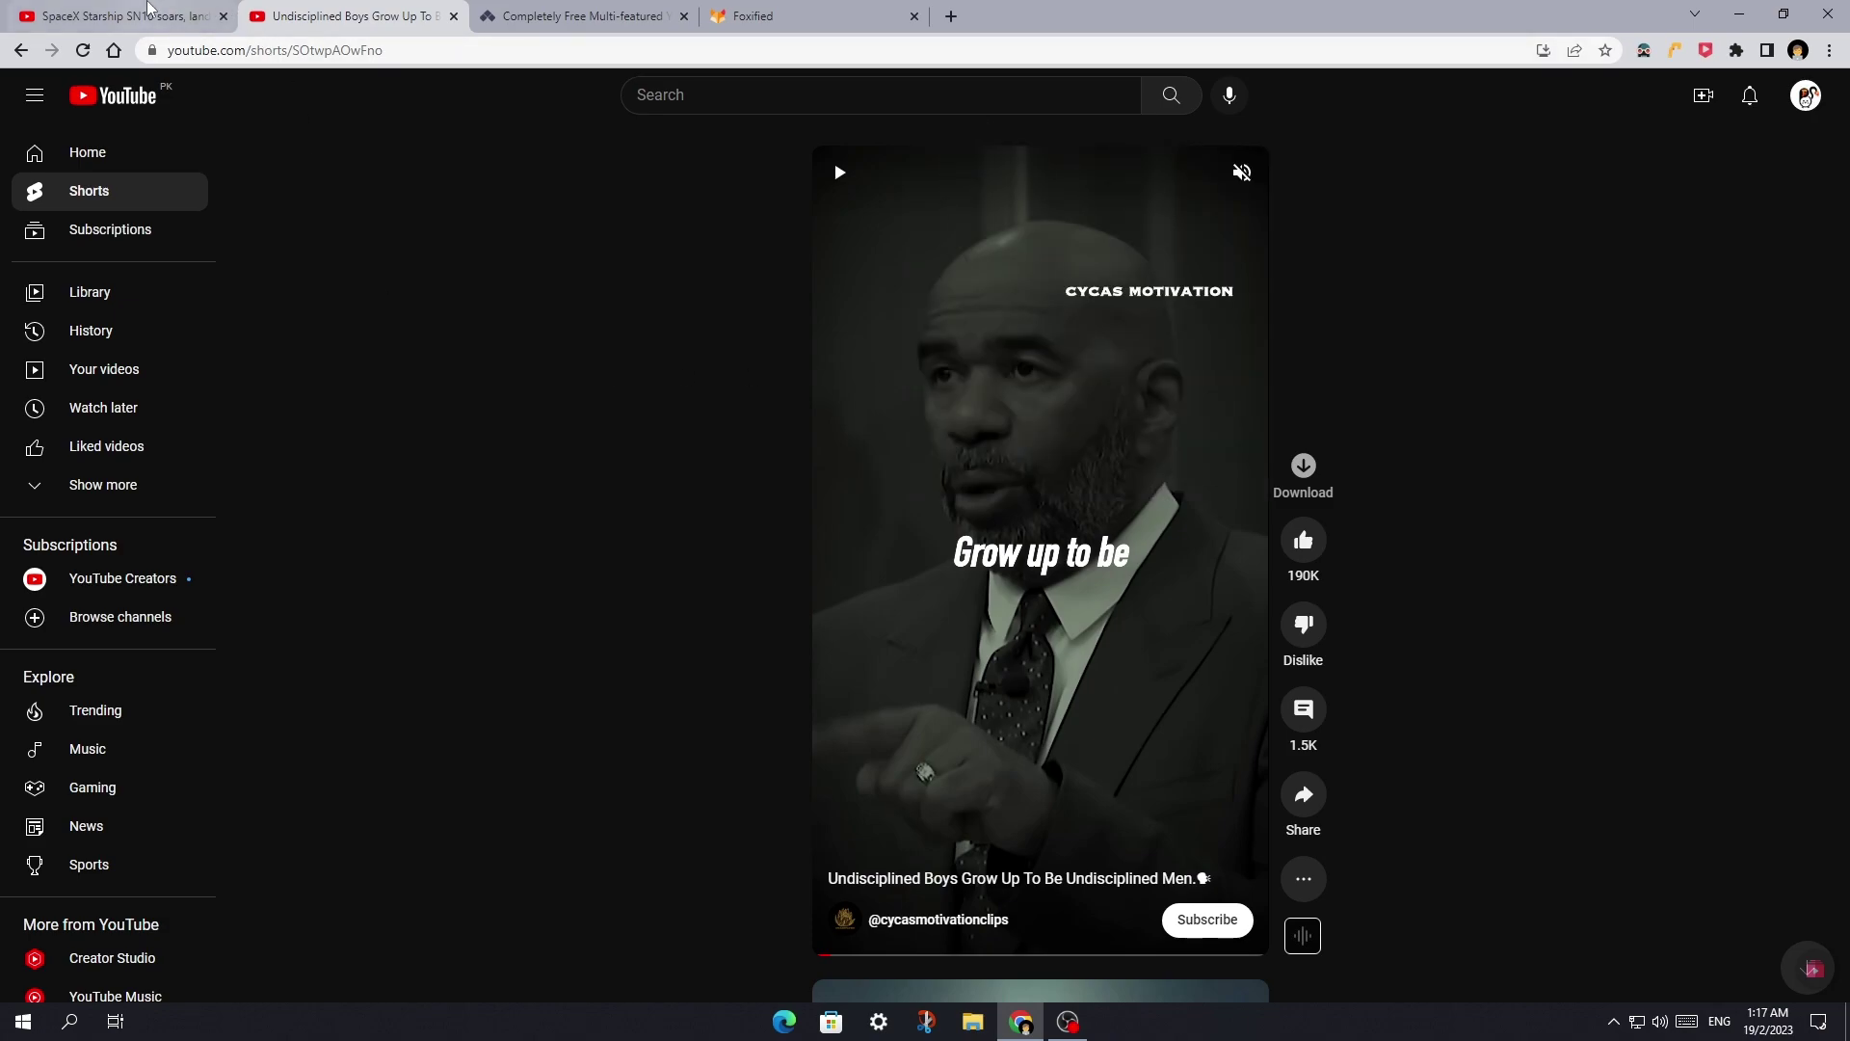
- Back on the SpaceX video, try the downloader's compact mode, then restore the full toolbar
click(147, 12)
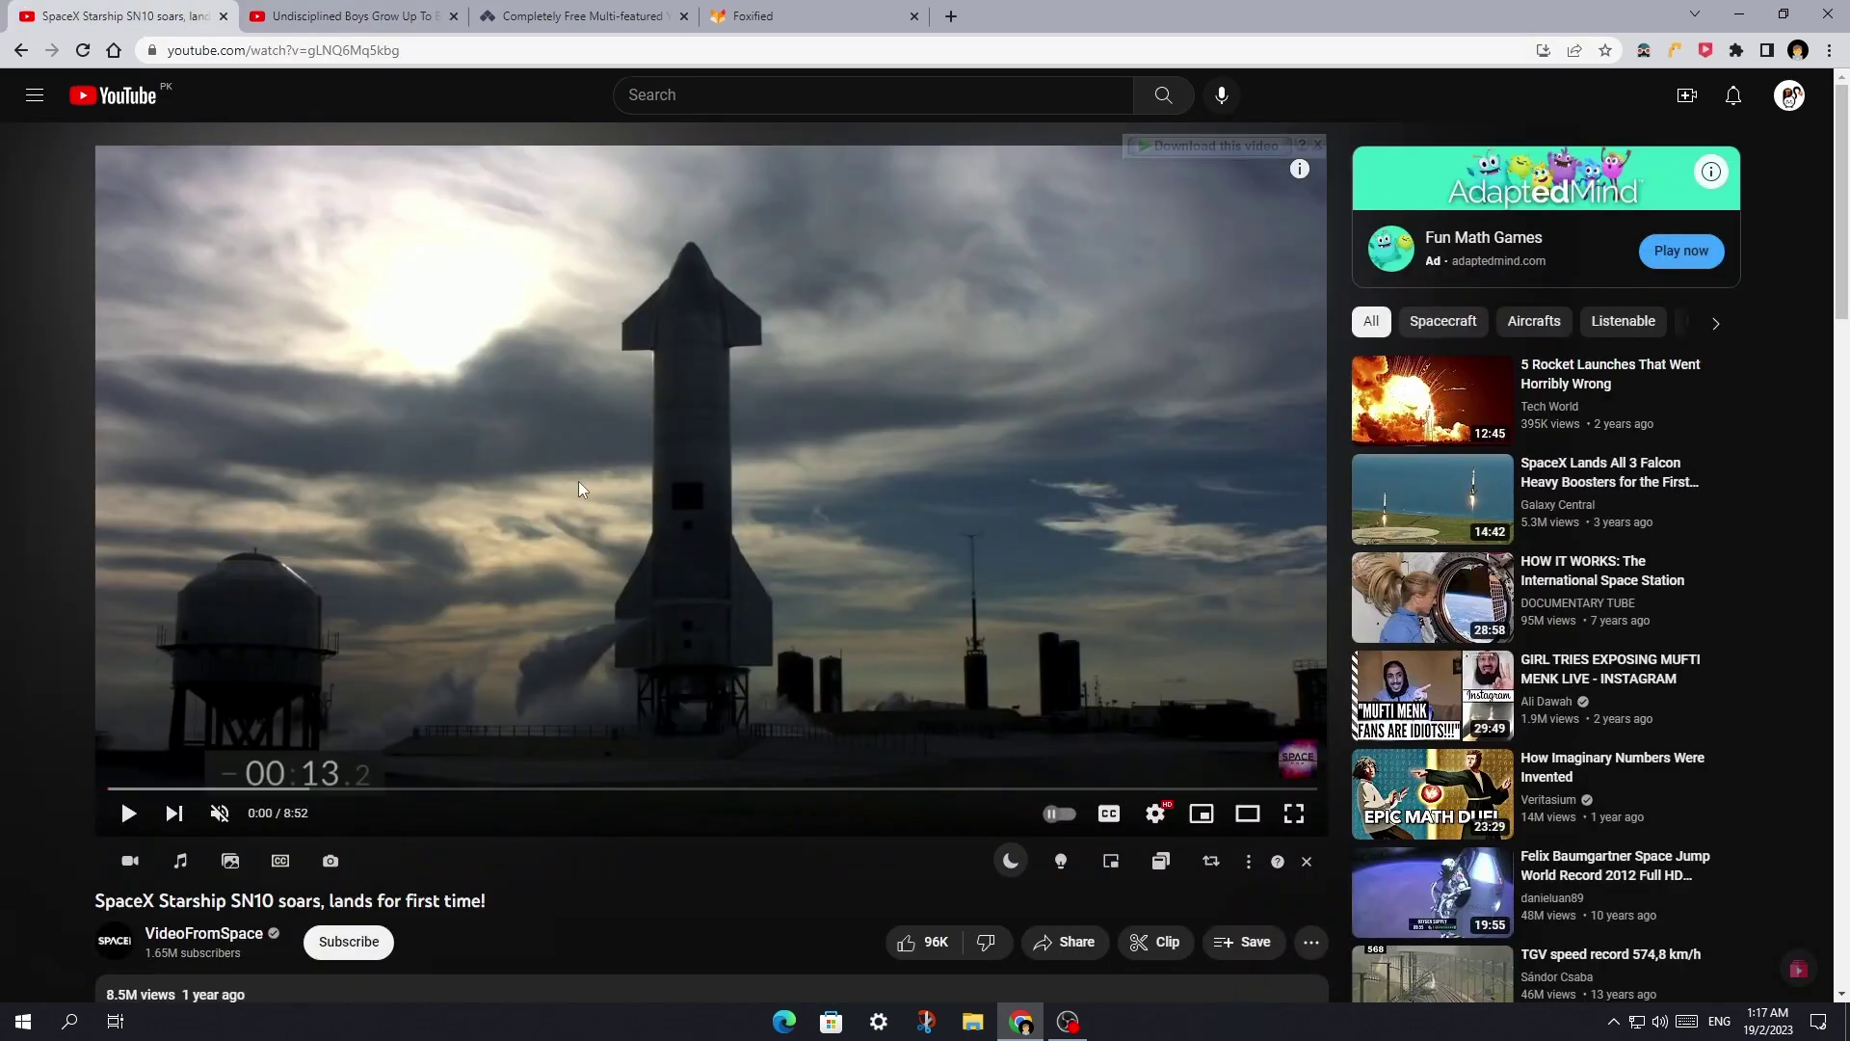
click(1308, 864)
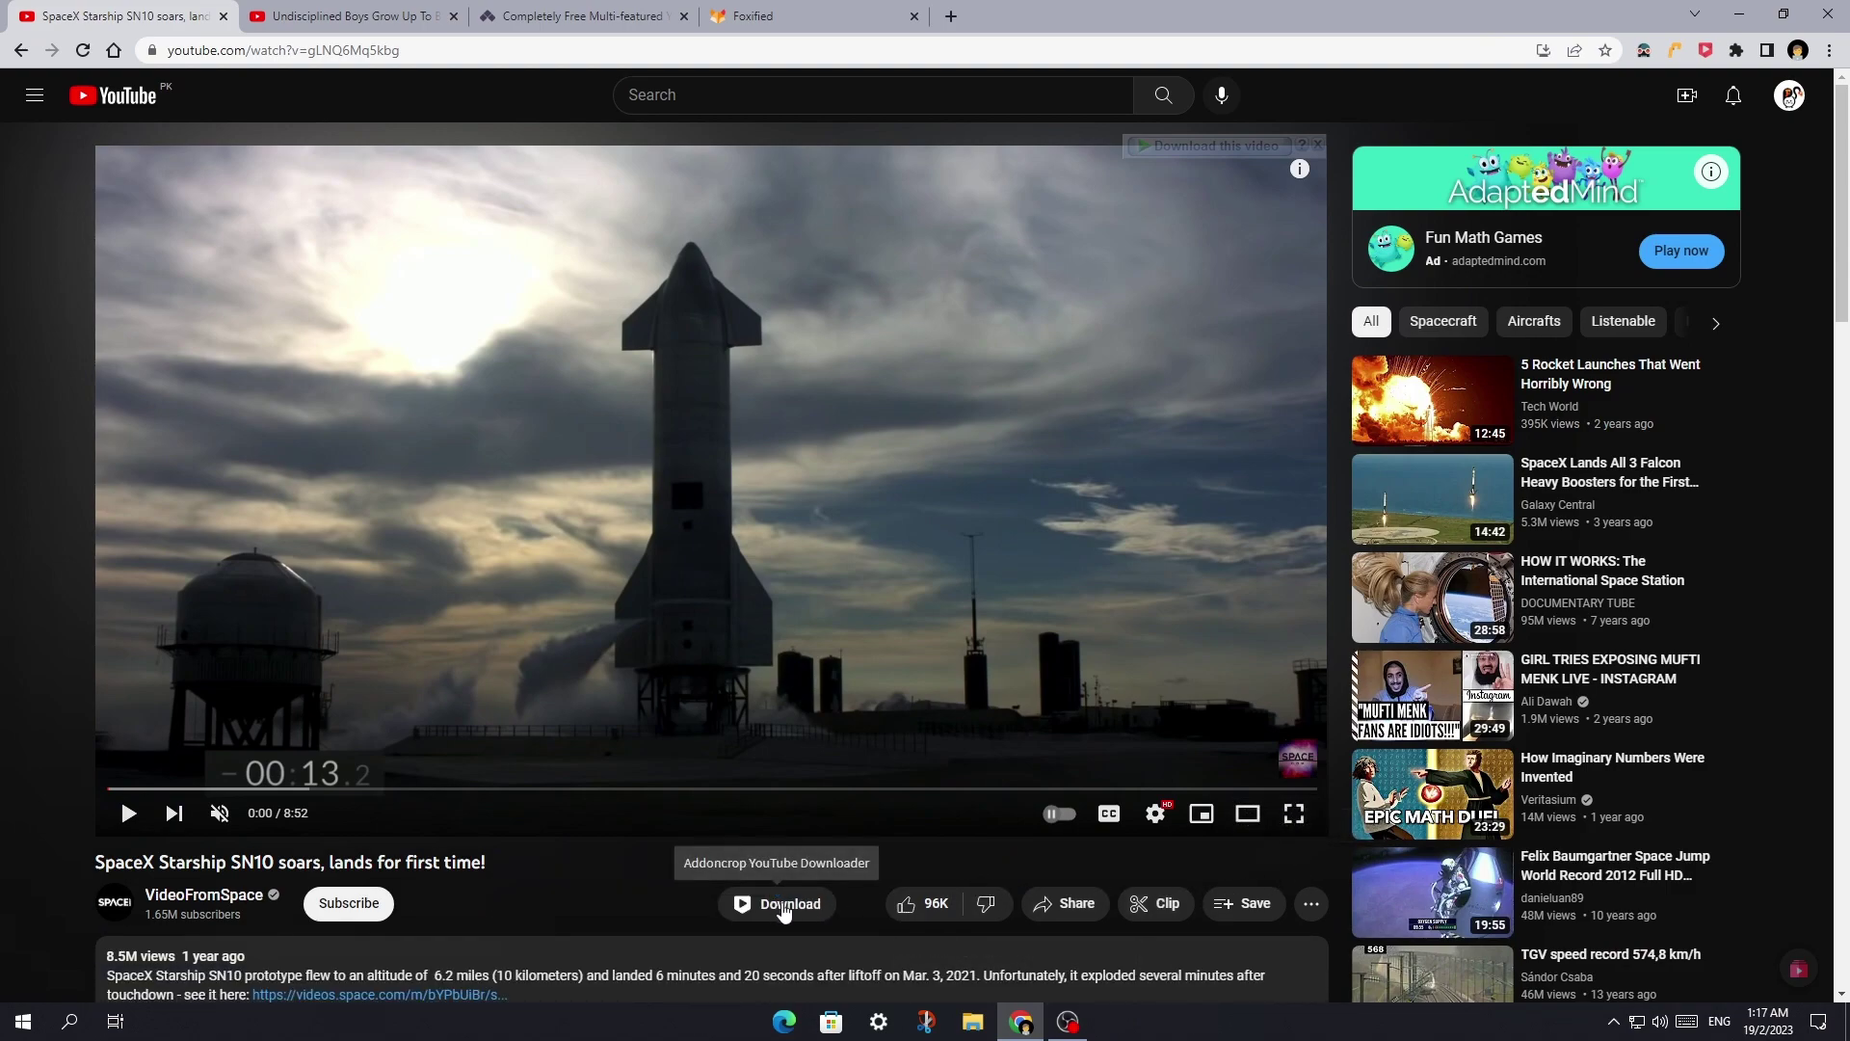
click(829, 906)
scroll(893, 734, down, 3)
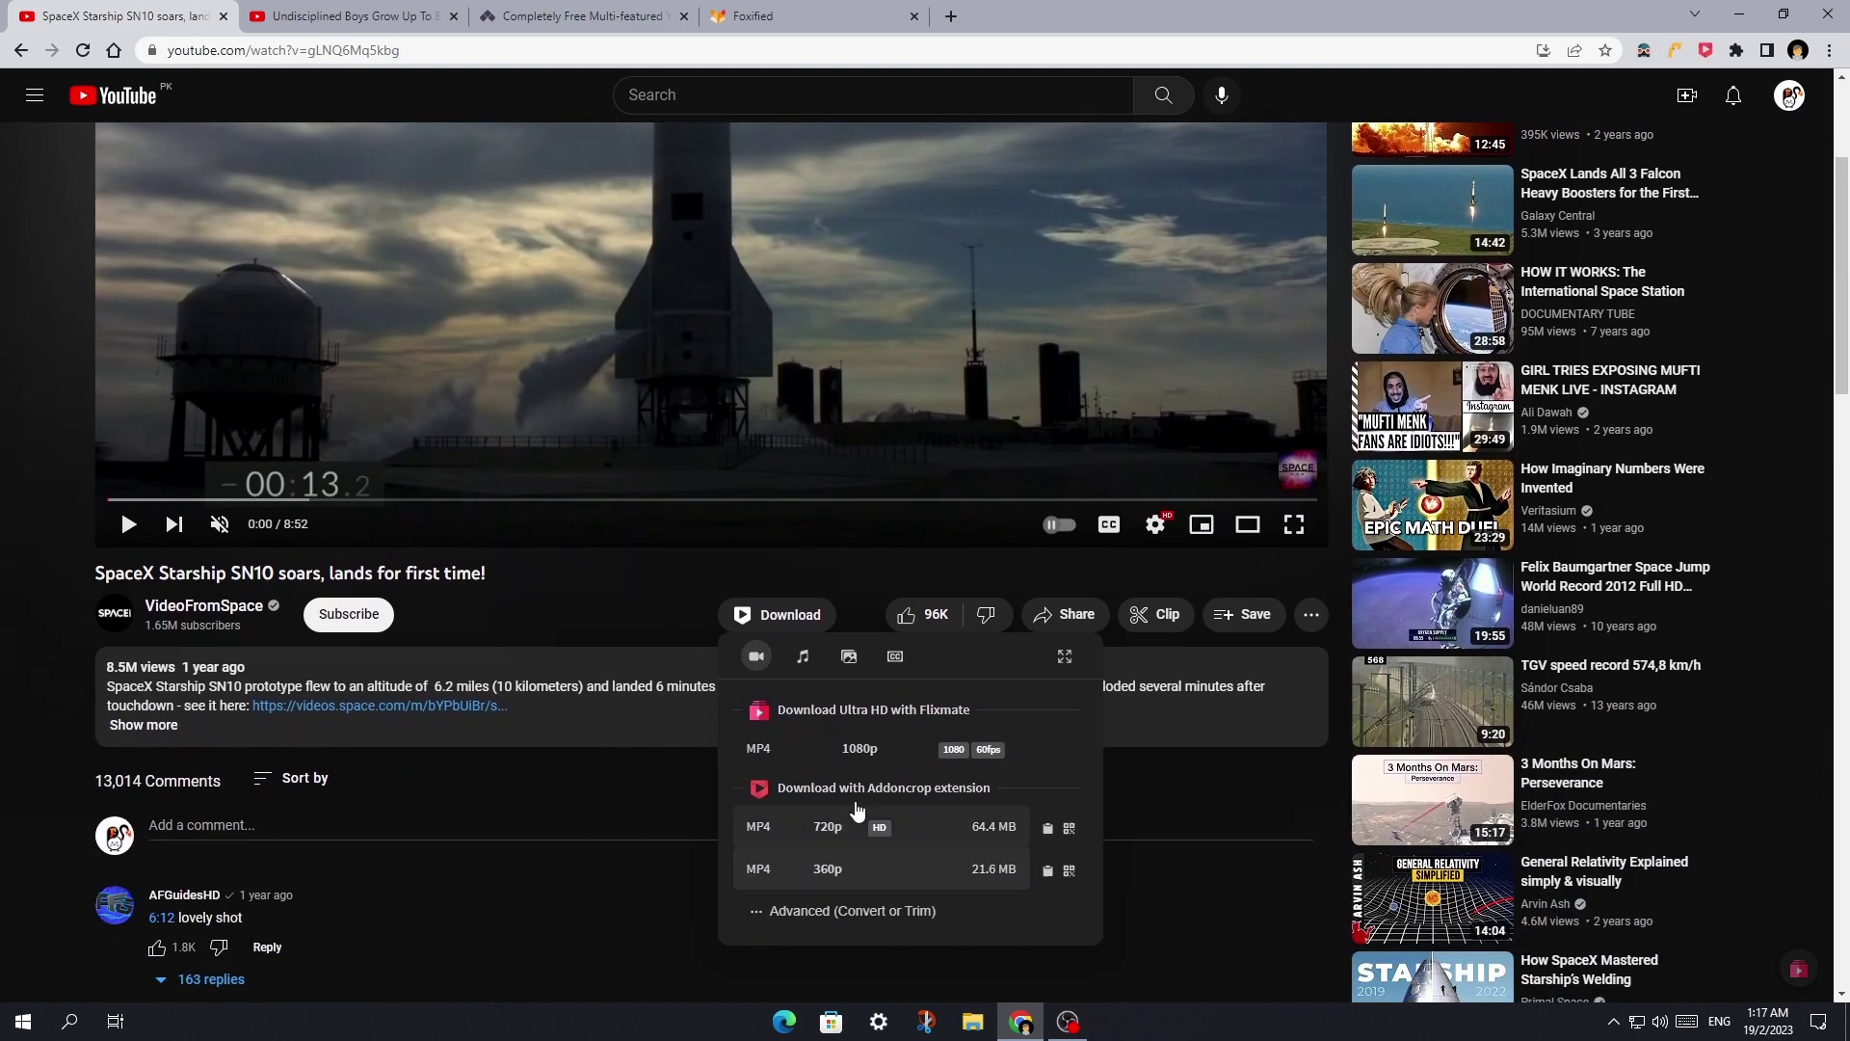
click(1065, 658)
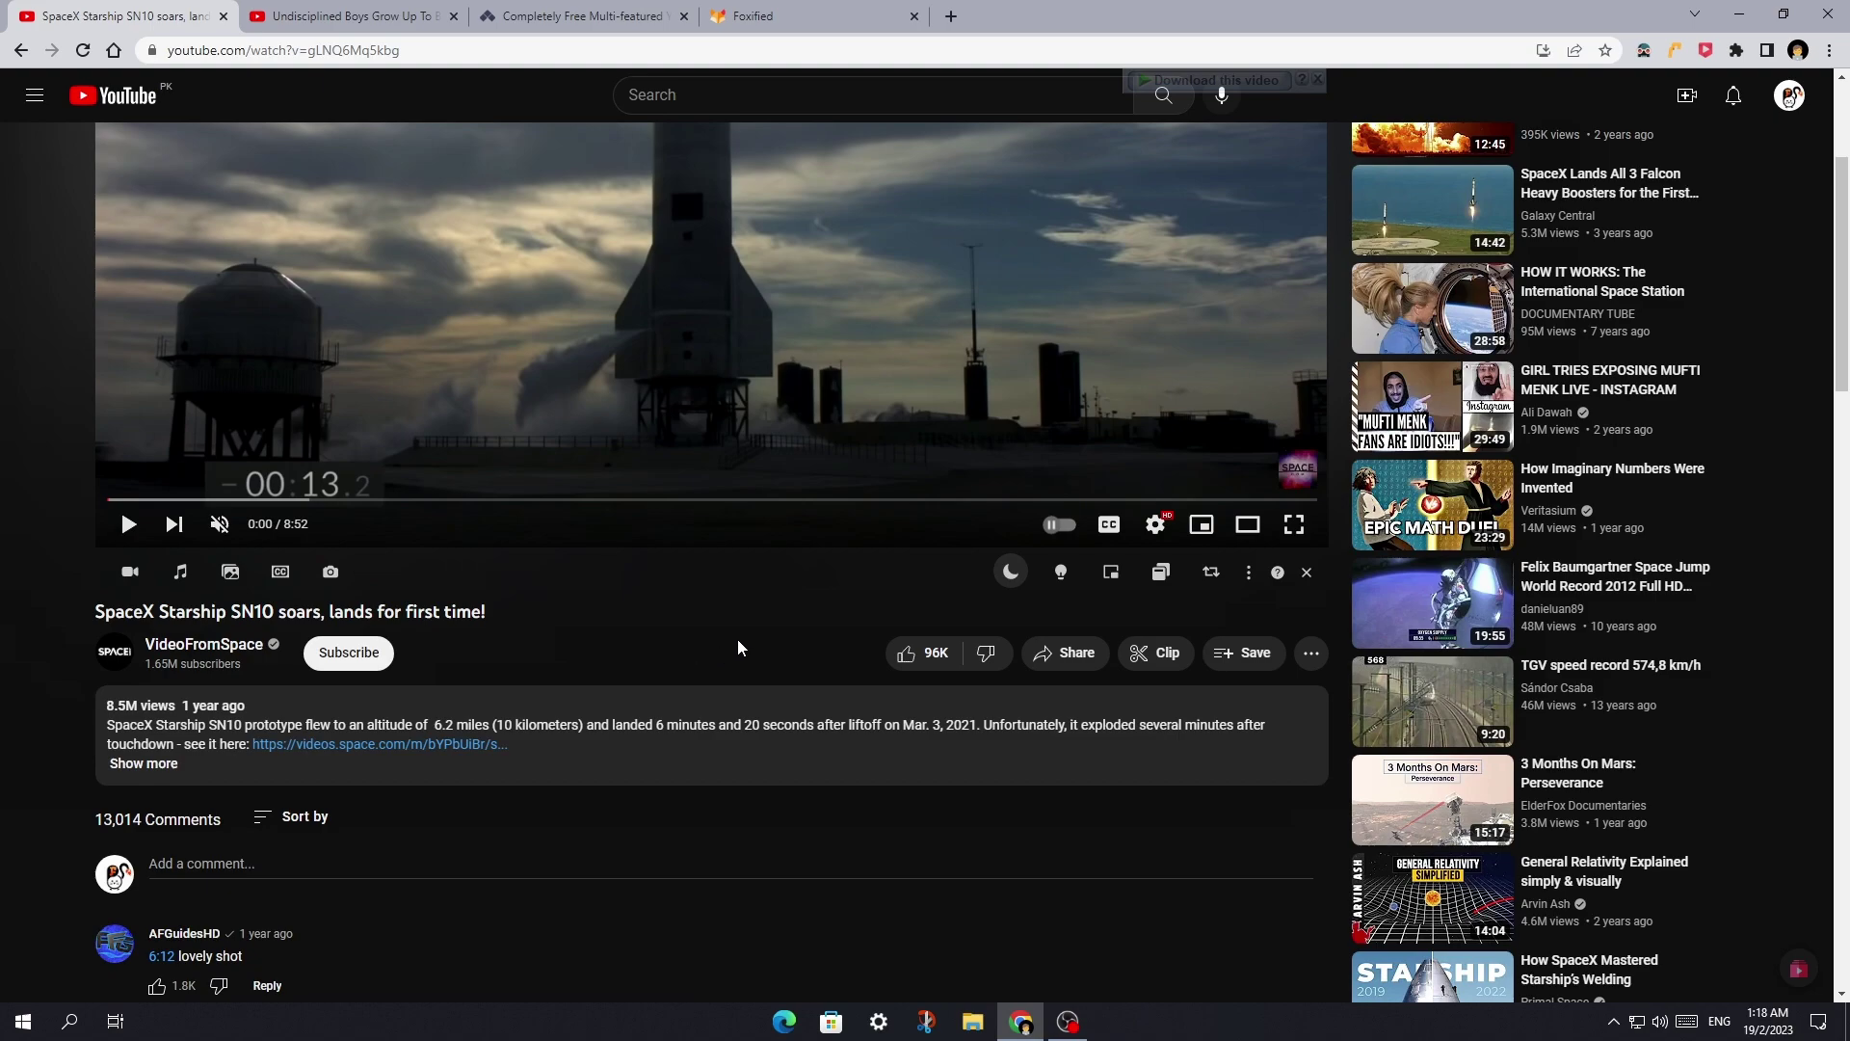
scroll(687, 709, up, 3)
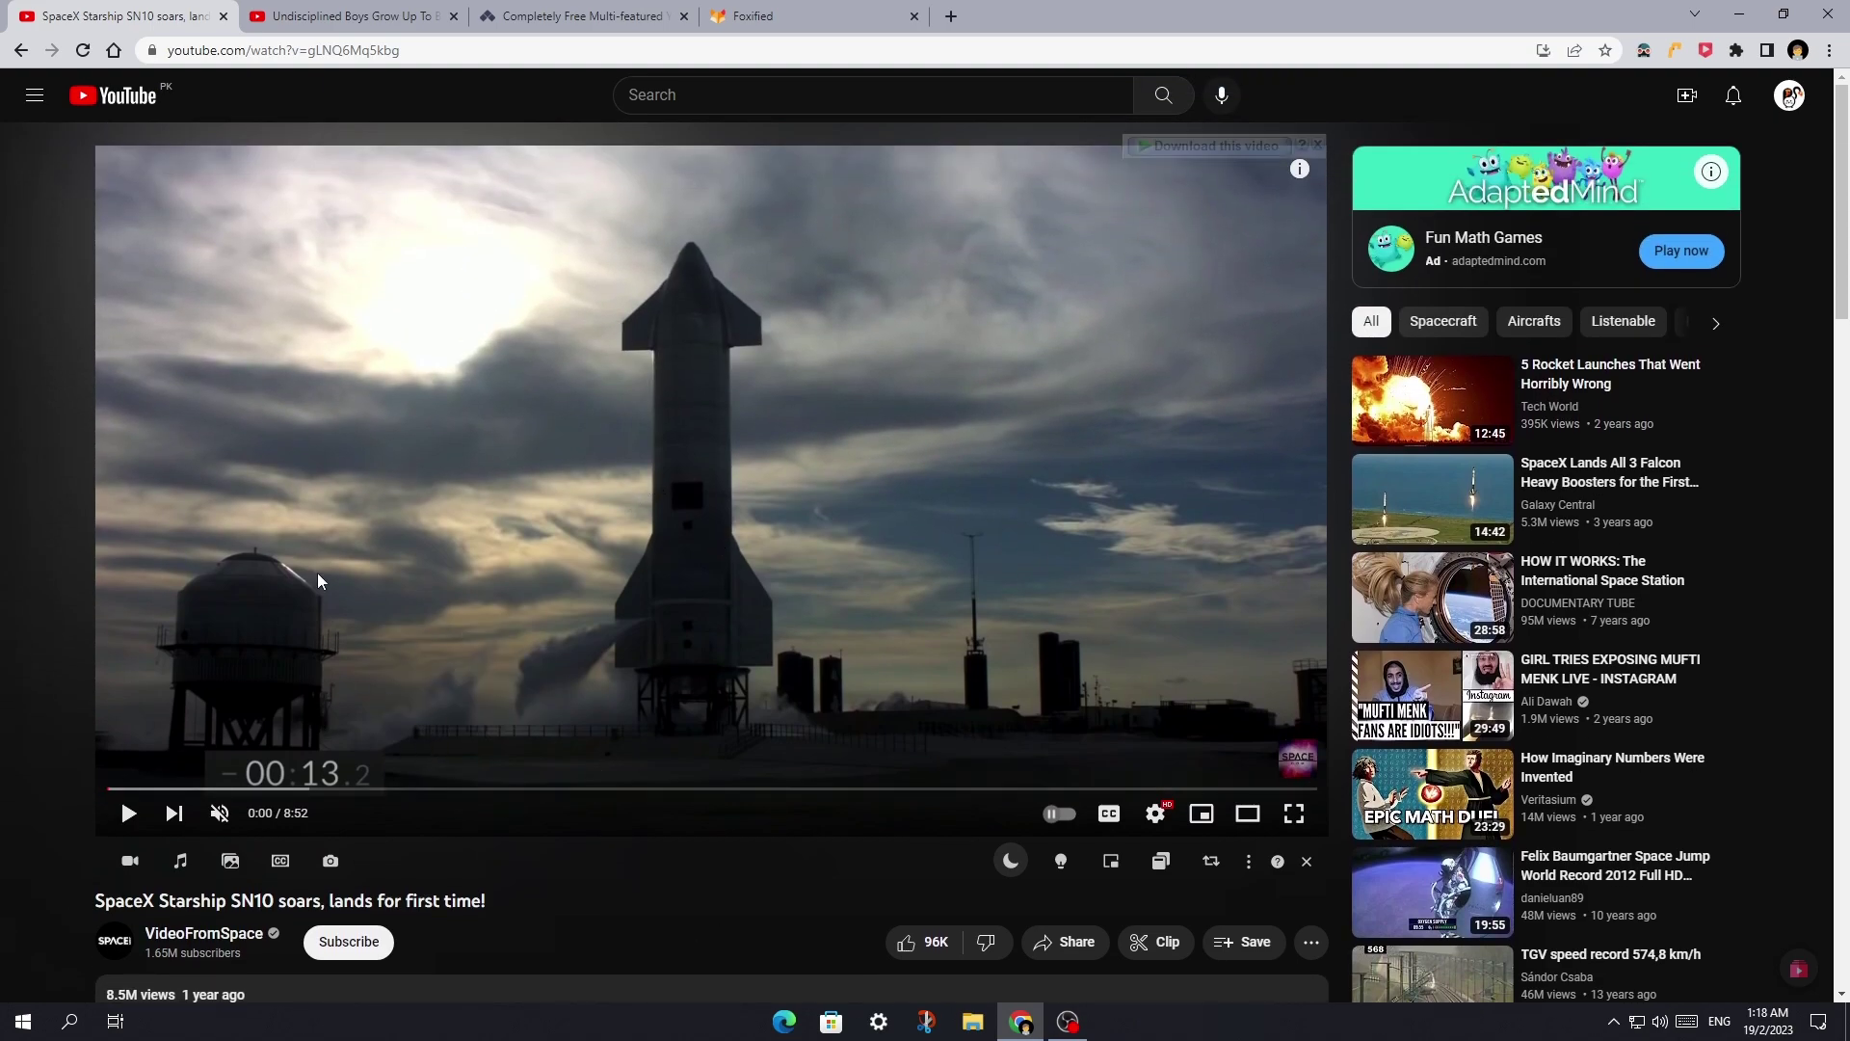
- Play and pause the SpaceX video and check the installed browser extensions
click(532, 594)
click(858, 489)
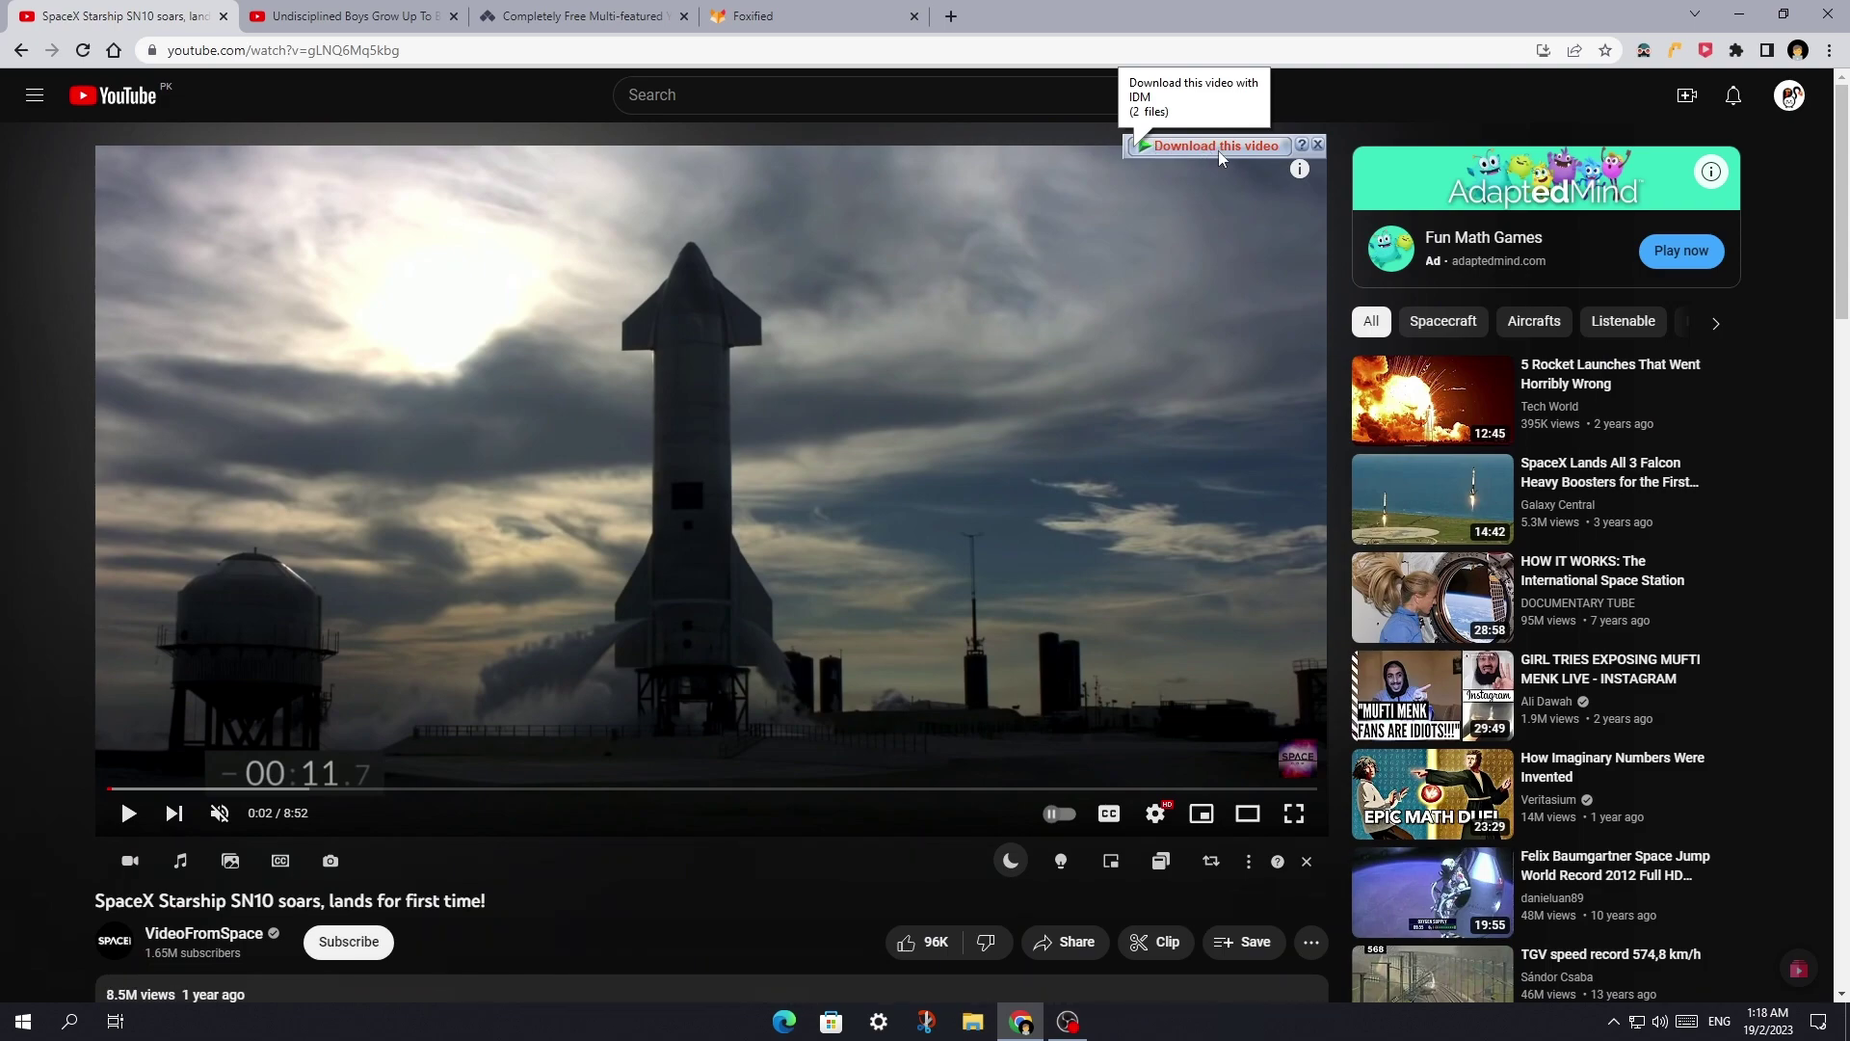
click(1737, 50)
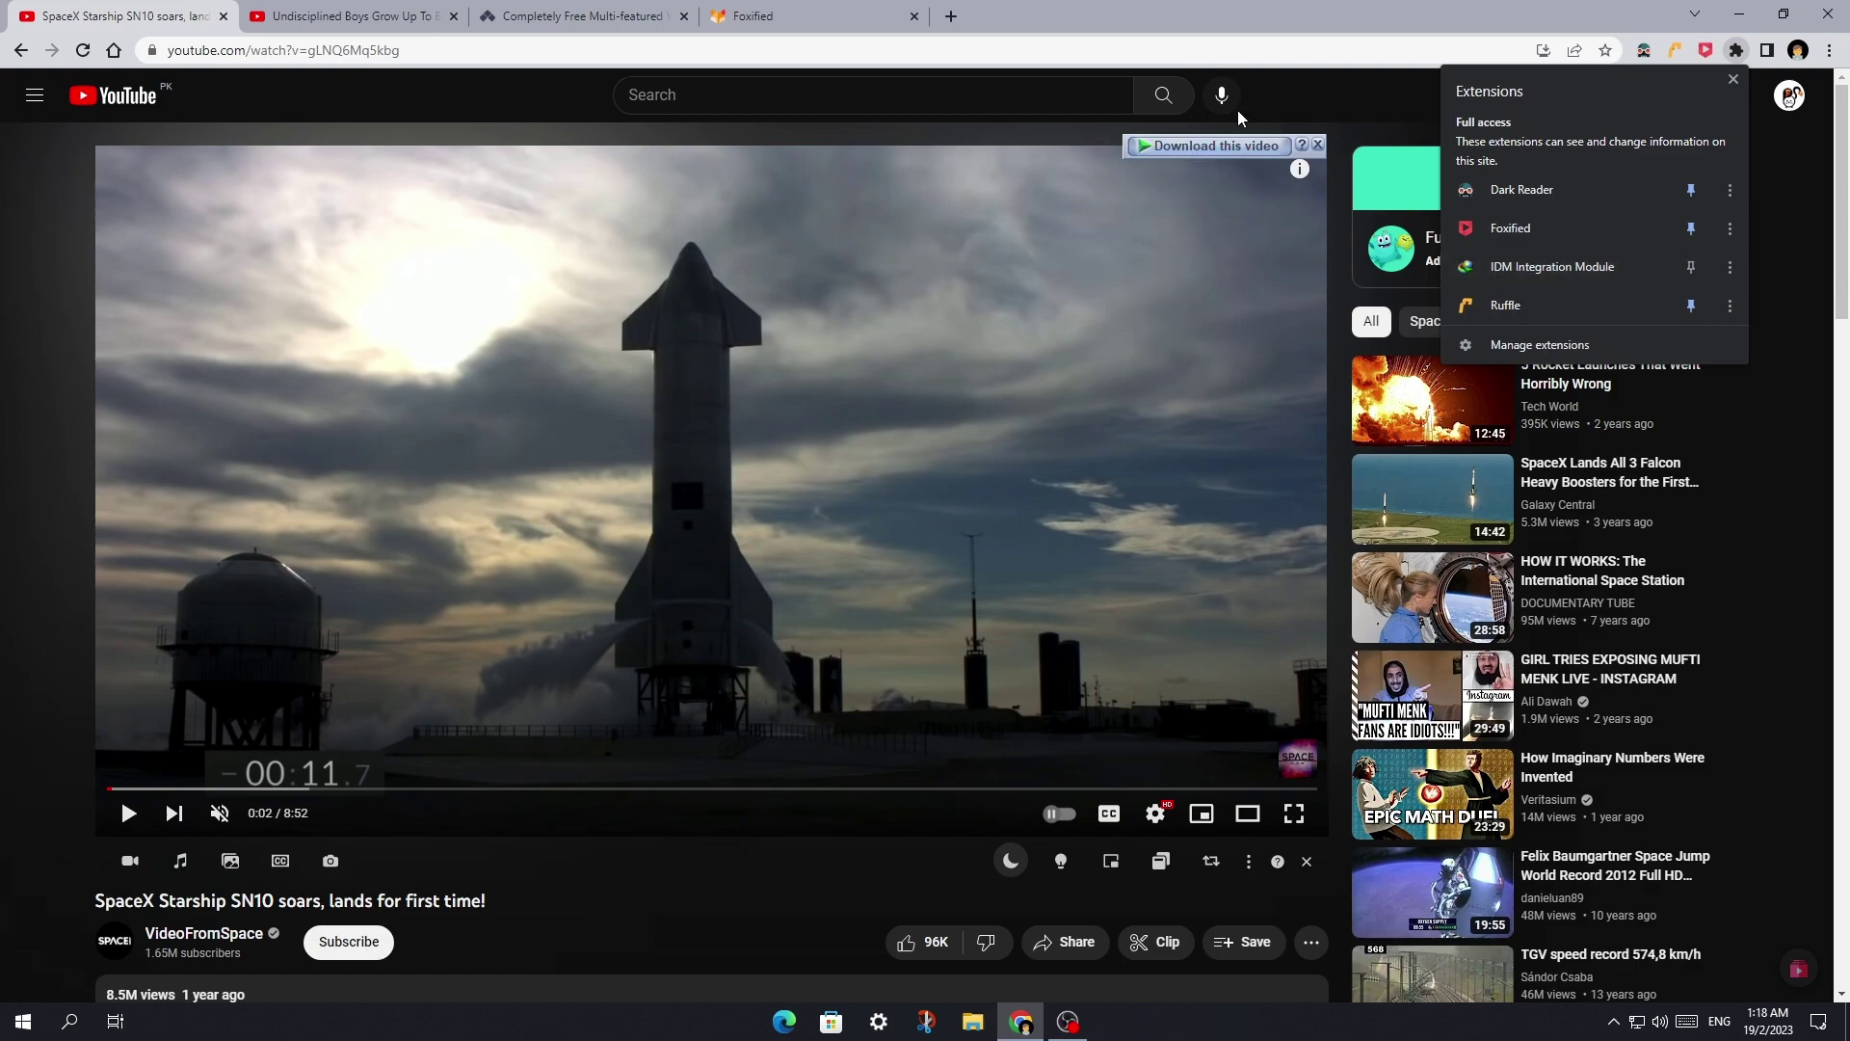
click(1297, 108)
- Reload the page to show IDM's files: EN subtitle VTT and 1080p AV1 60fps MKV
mouse_move(1224, 150)
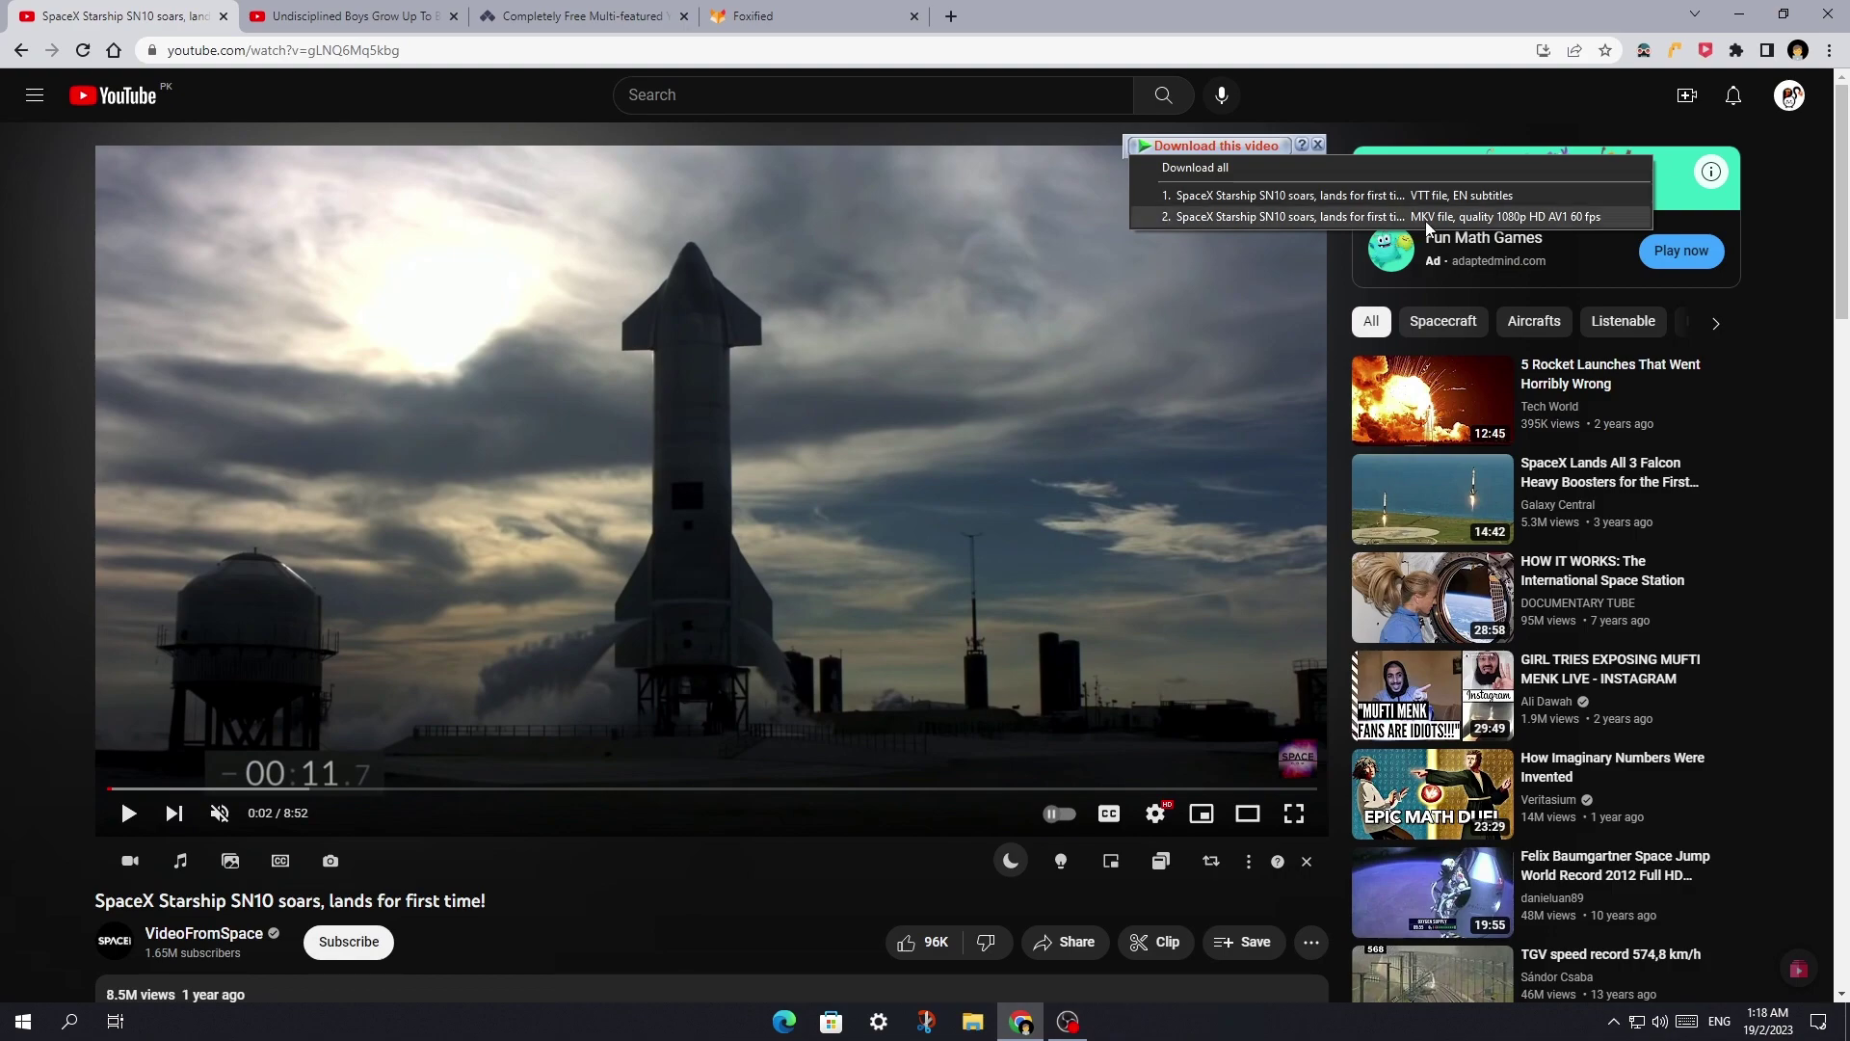
click(633, 308)
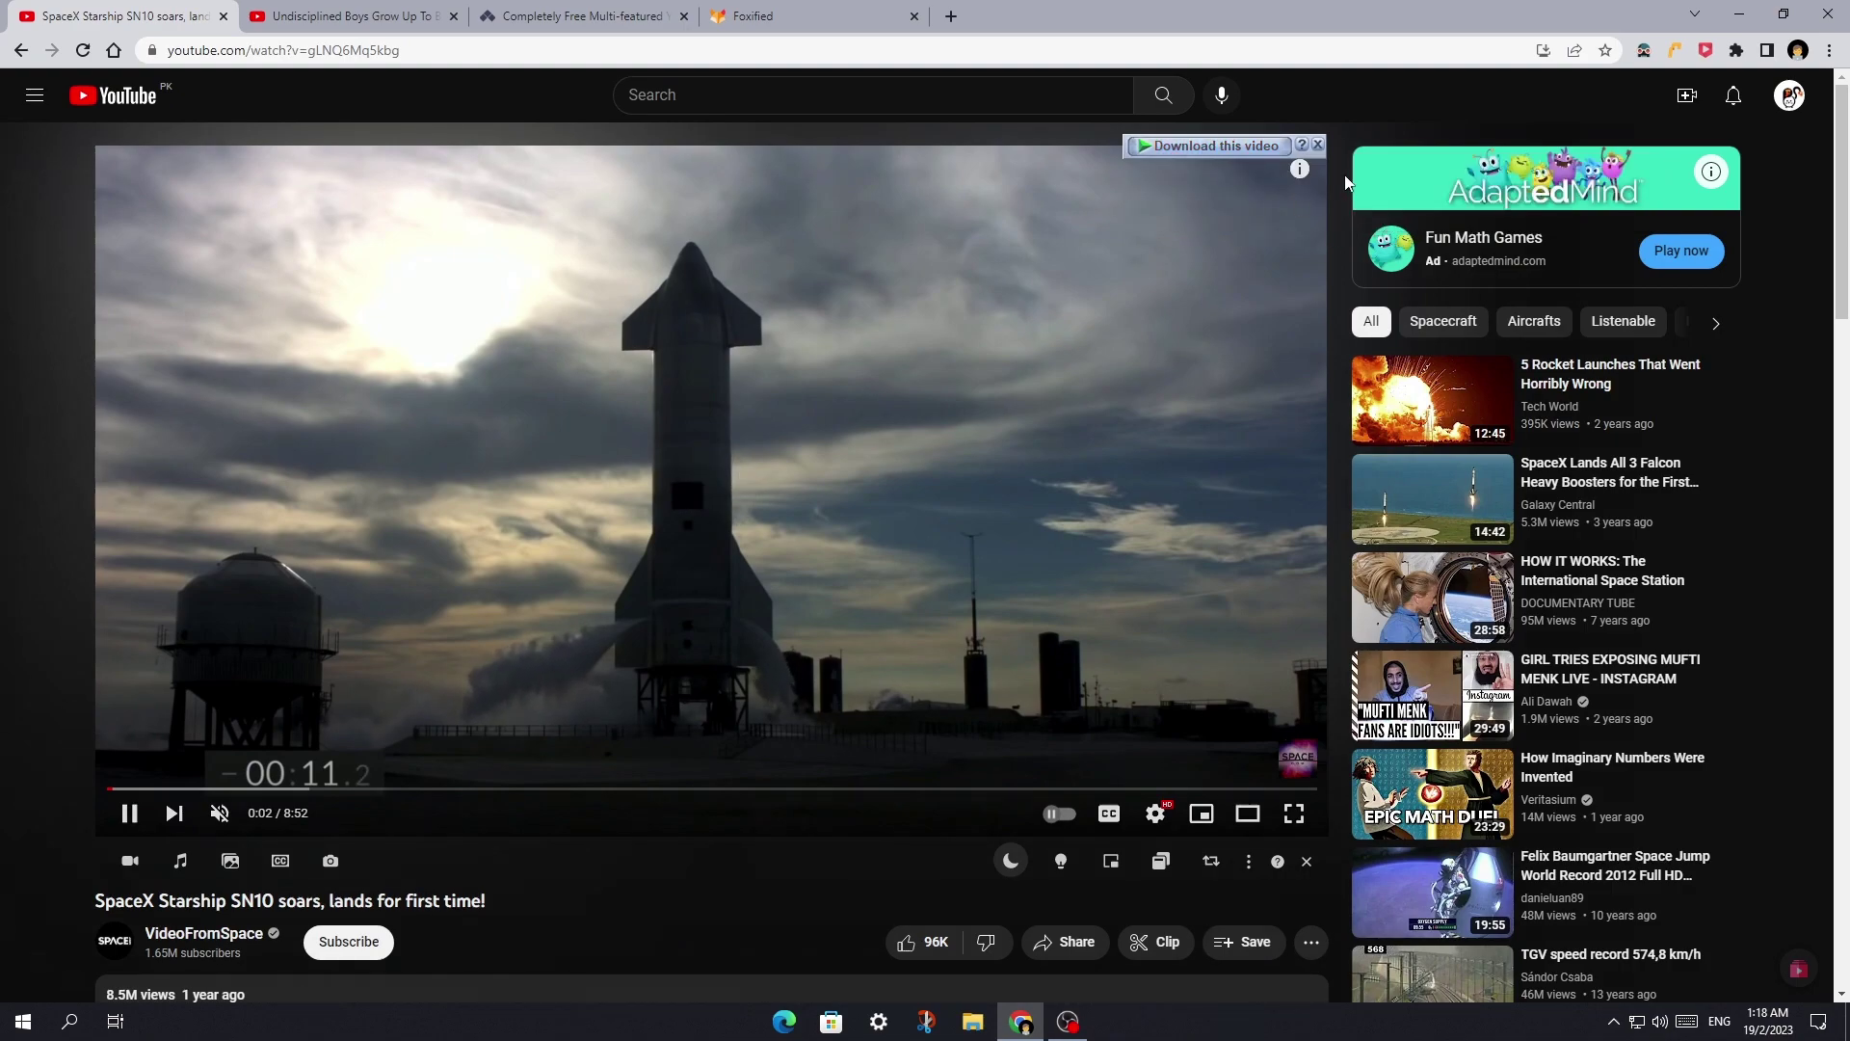
click(1217, 145)
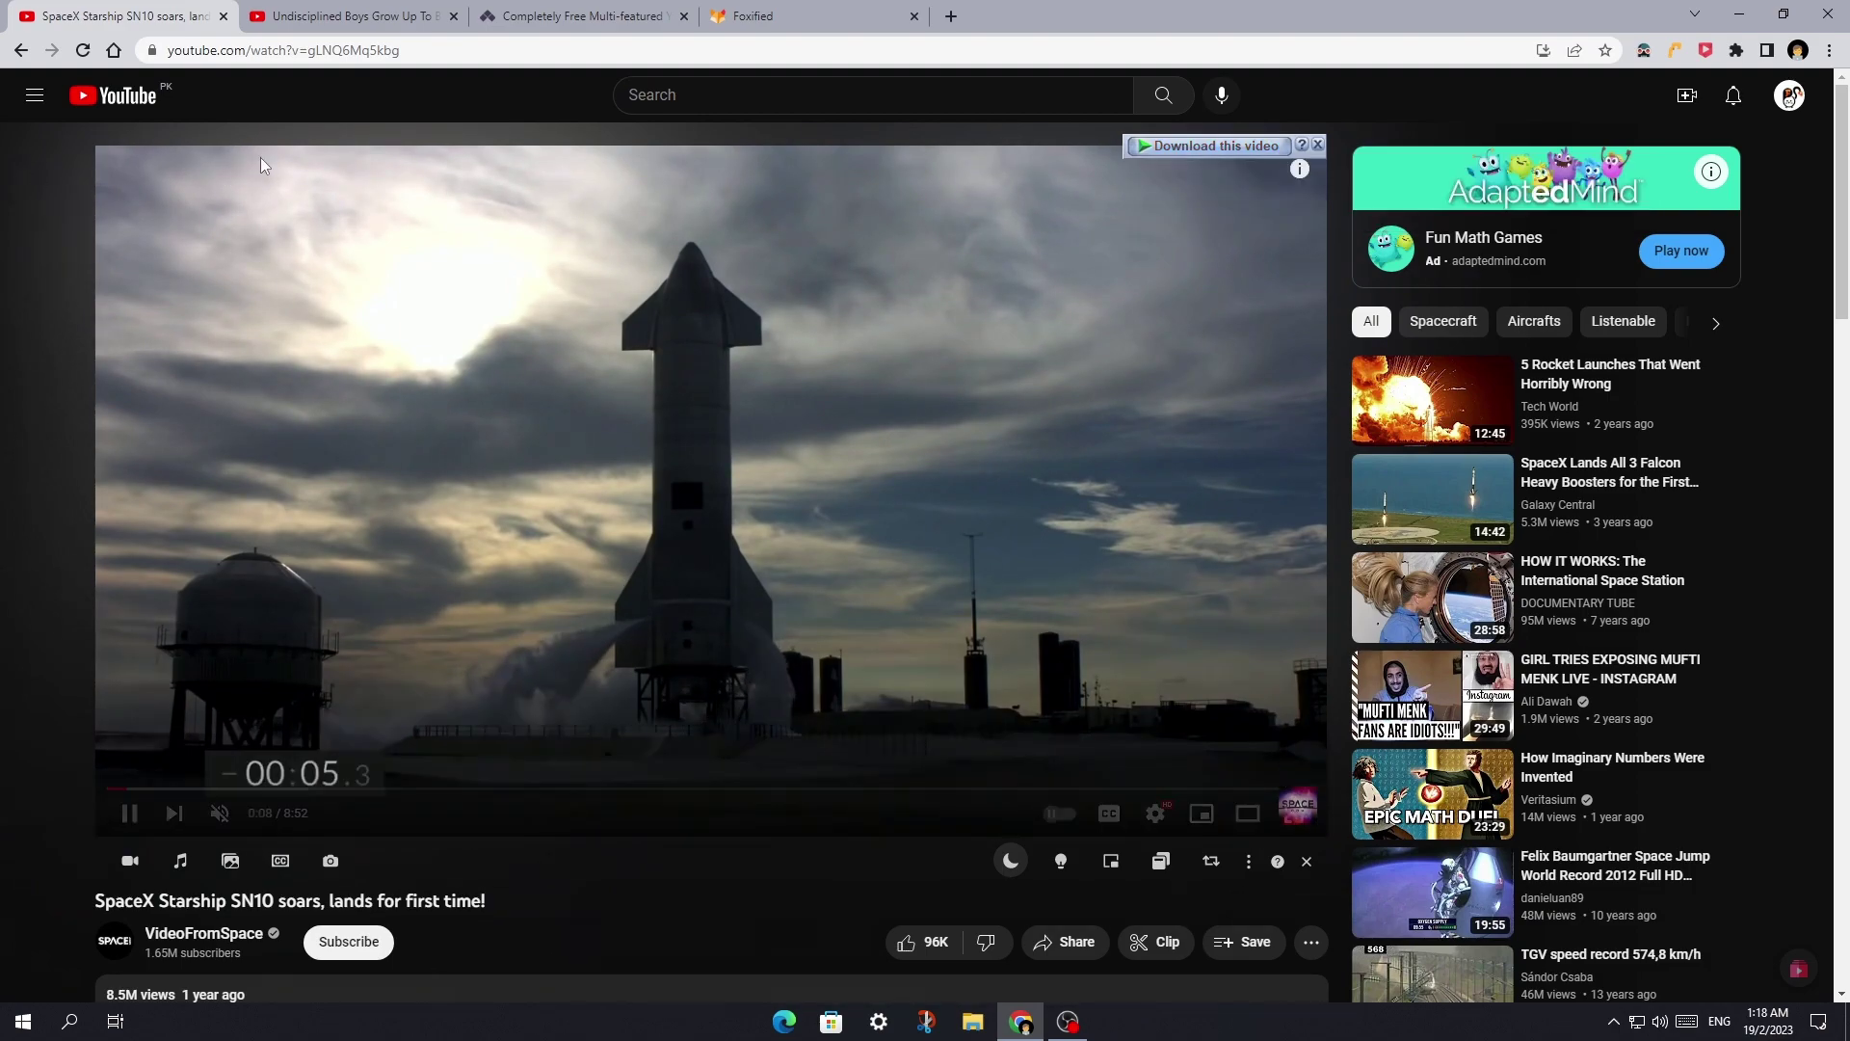
click(77, 54)
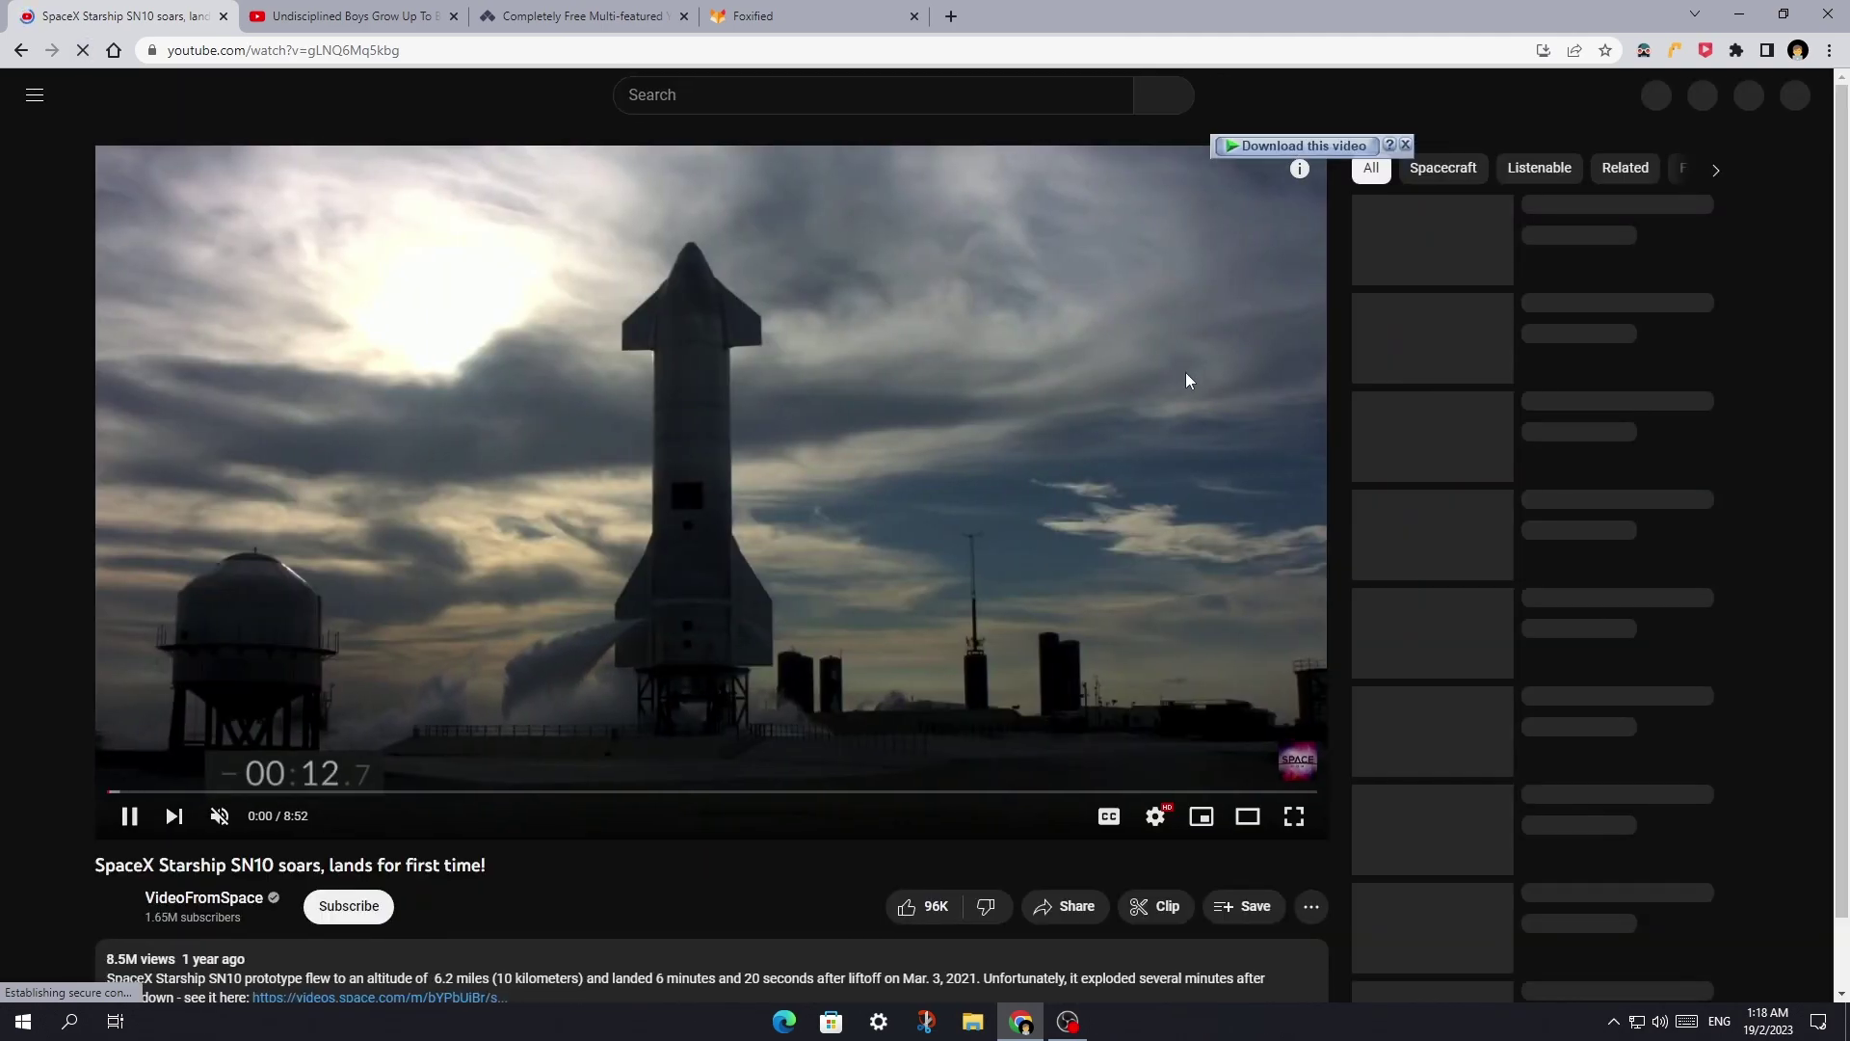
mouse_move(1263, 147)
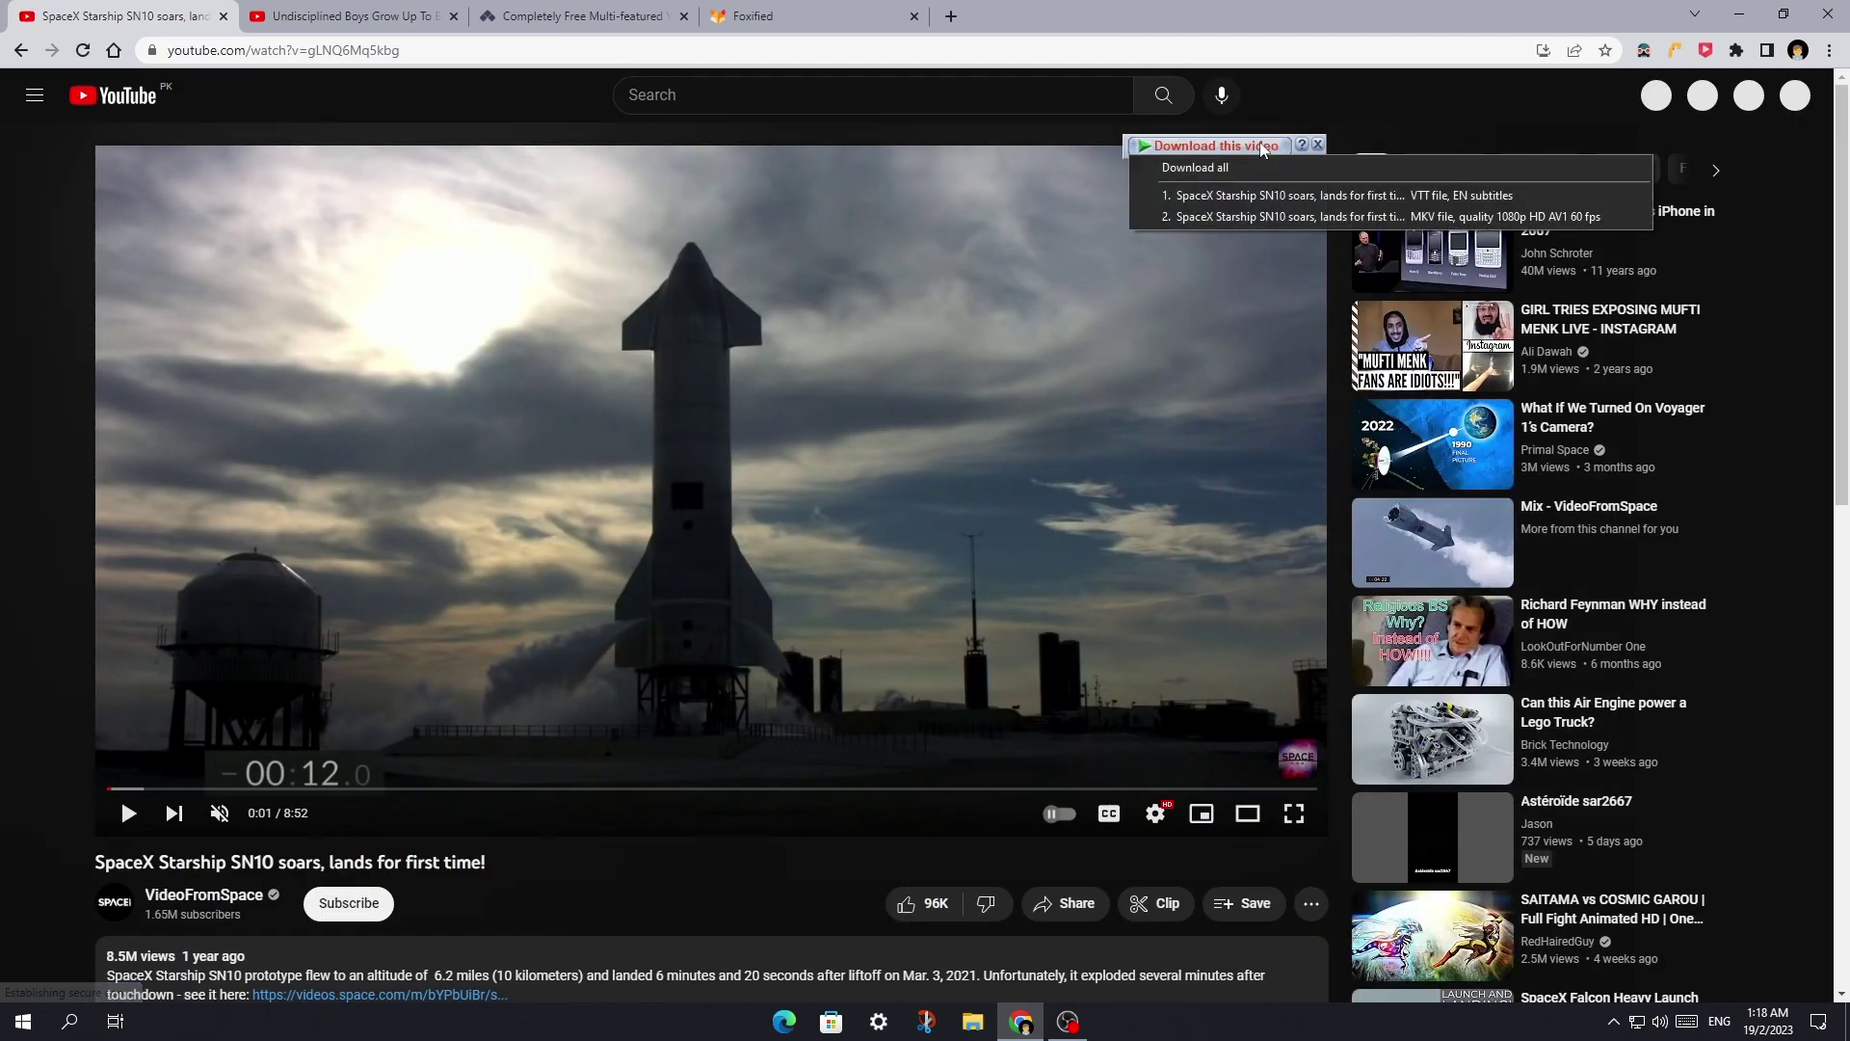